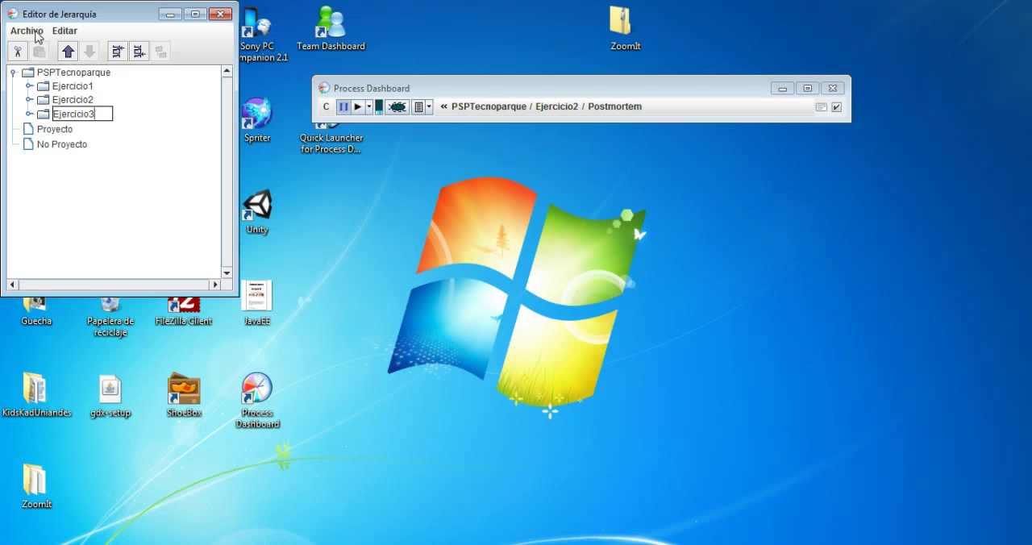
# Confirm the project name Ejercicio3 and inspect its phases, including Planning, Design, Design Review and Code Review
pyautogui.press('Return')
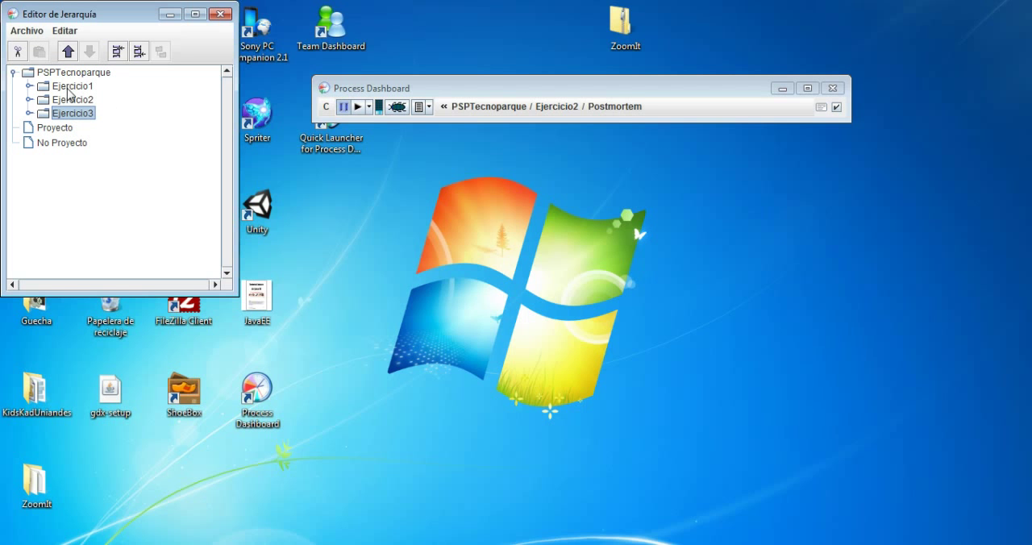
pyautogui.click(30, 113)
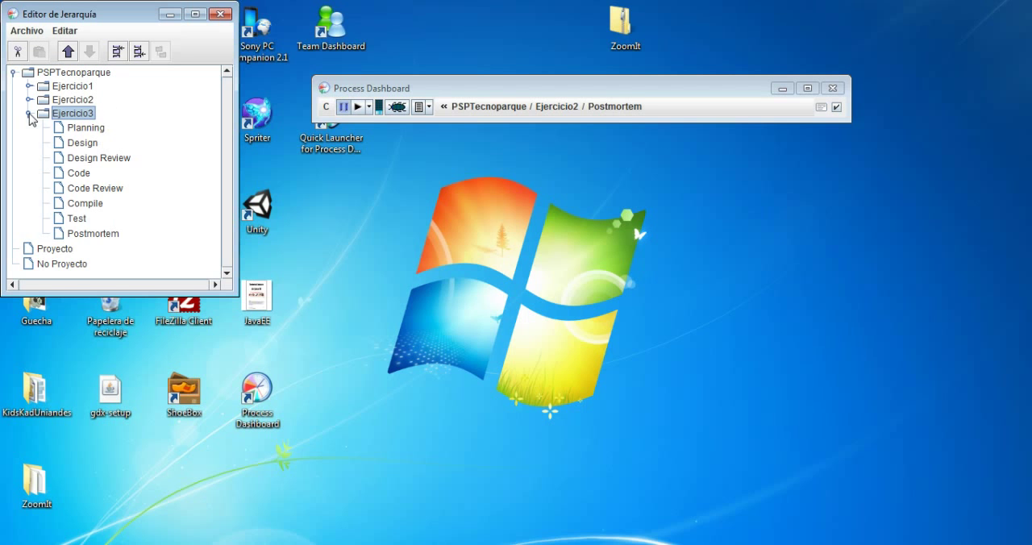
pyautogui.click(72, 129)
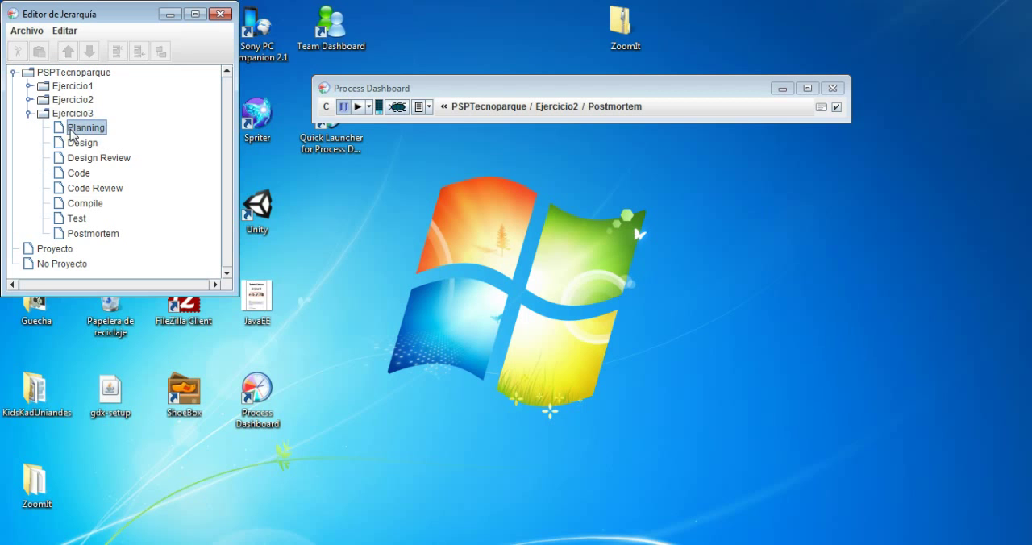
pyautogui.click(91, 145)
pyautogui.click(101, 165)
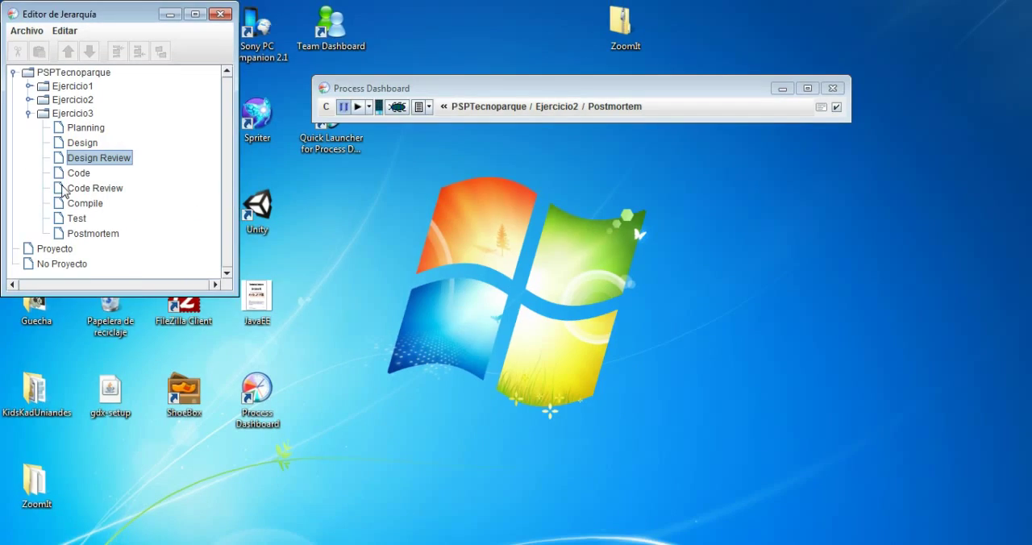
pyautogui.click(153, 226)
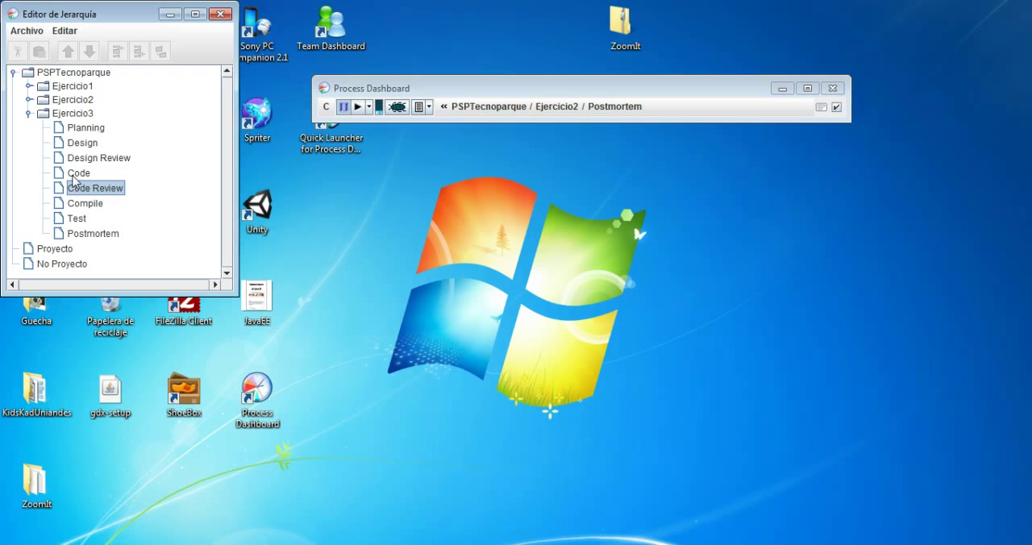
pyautogui.click(29, 114)
# Save the project hierarchy and close the hierarchy editor
pyautogui.click(27, 31)
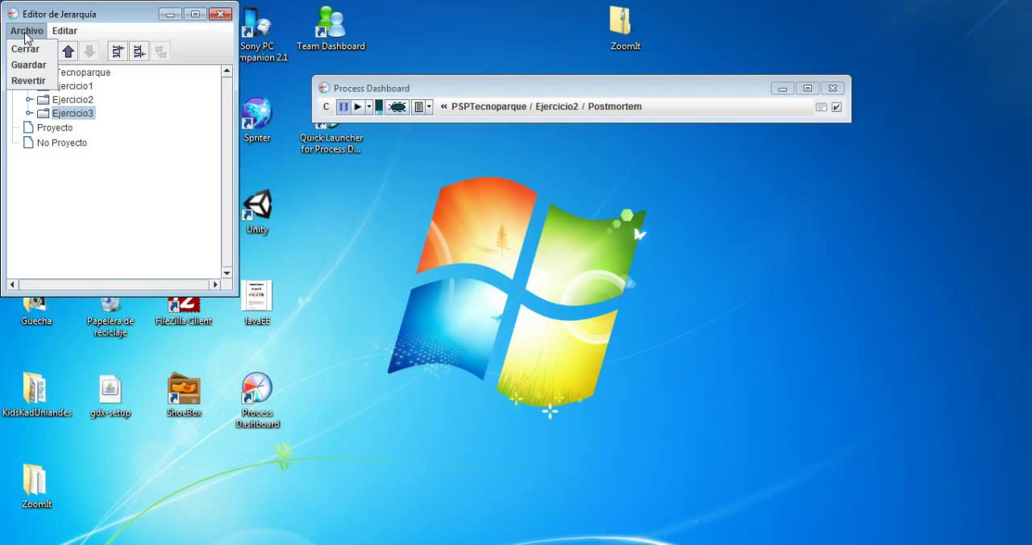
pyautogui.click(46, 63)
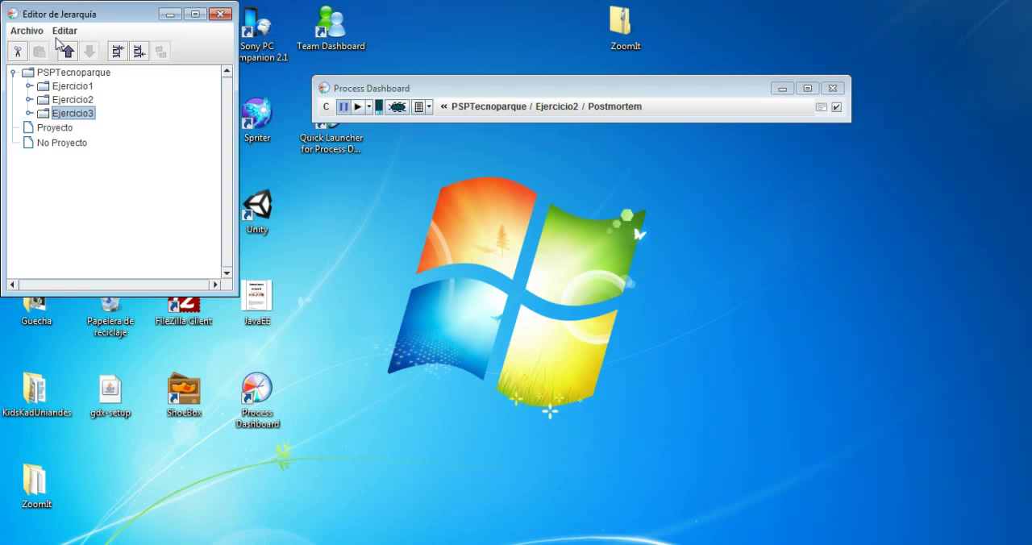
pyautogui.click(35, 32)
pyautogui.click(24, 49)
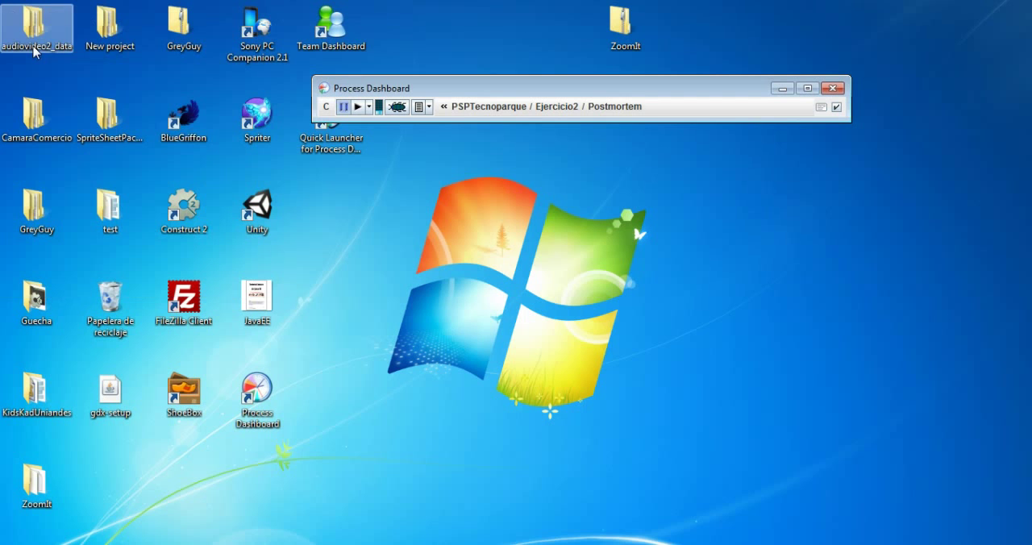
# Make Ejercicio3 the active project and start the timer for its Planning phase
pyautogui.click(555, 109)
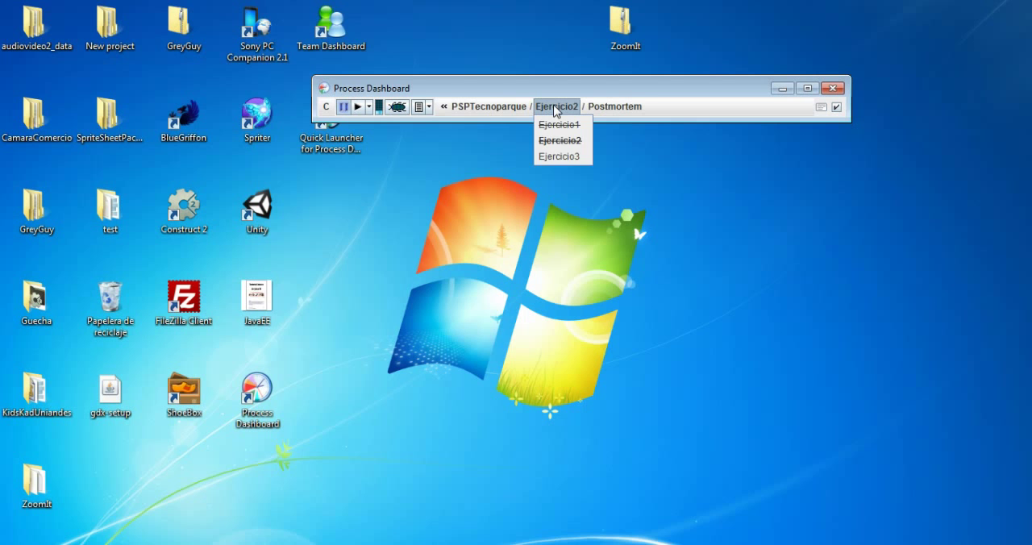
pyautogui.click(575, 157)
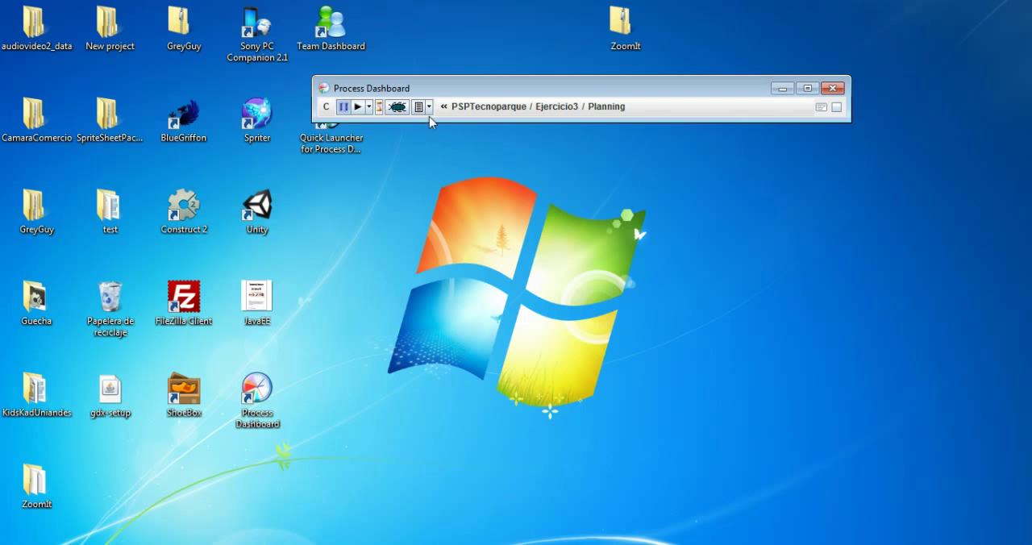
pyautogui.click(357, 108)
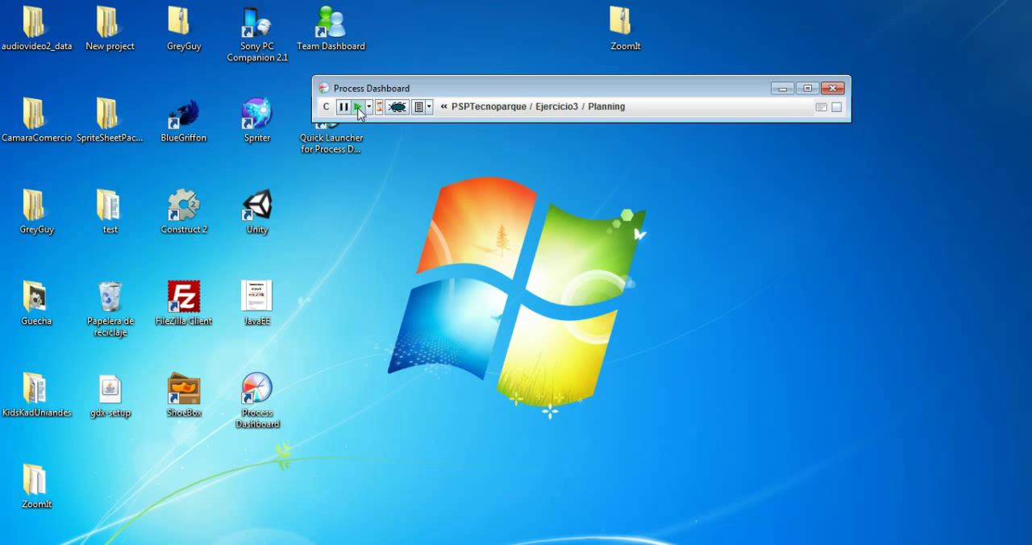
# Open the PSP2 Planning Script for Ejercicio3 and review its entry criteria, starting with the problem description
pyautogui.click(429, 107)
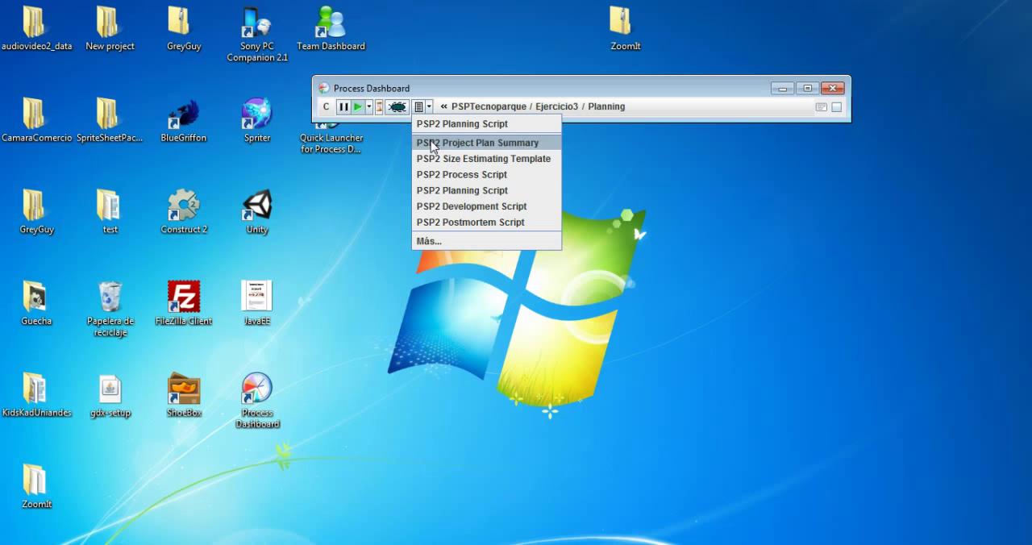
pyautogui.click(440, 127)
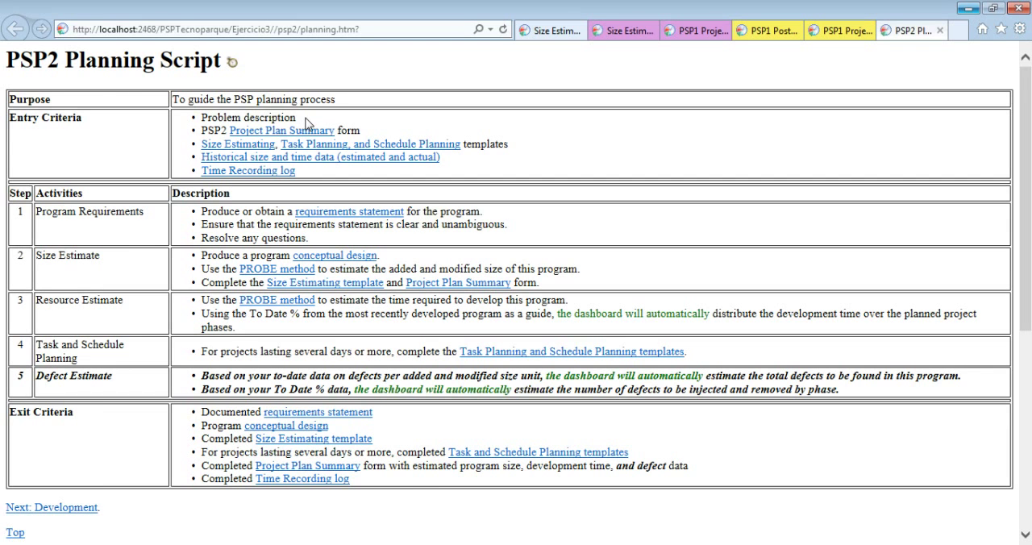
pyautogui.doubleClick(249, 119)
pyautogui.moveTo(250, 119); pyautogui.dragTo(217, 127)
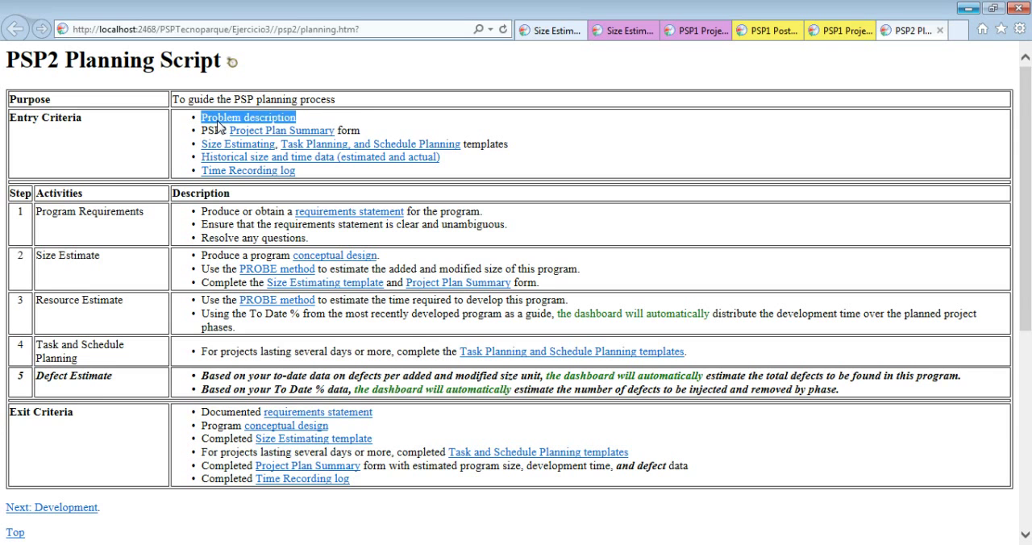
pyautogui.click(383, 134)
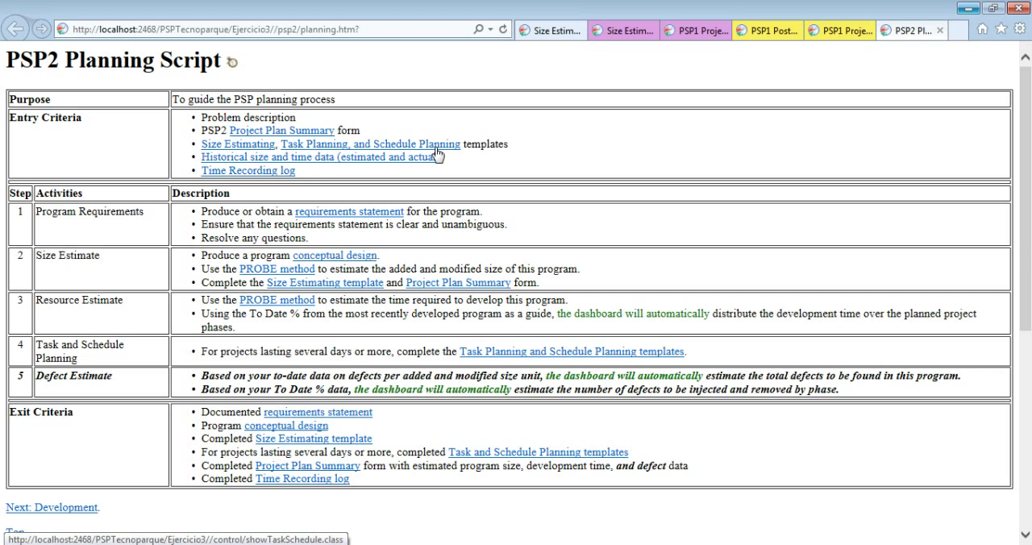
# Examine the historical estimated and actual size and time data for Ejercicio1 and Ejercicio2 in a separate tab, and close it
pyautogui.rightClick(304, 160)
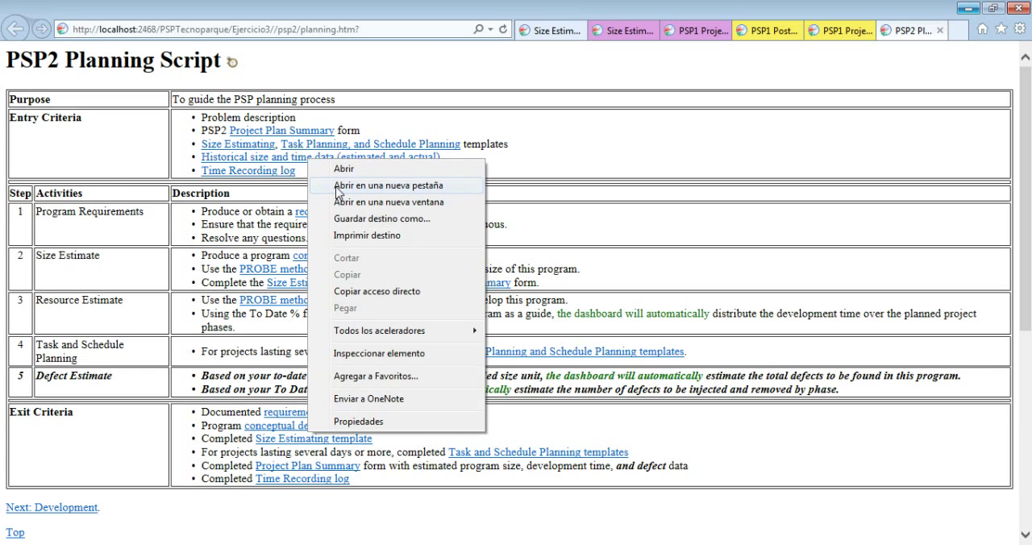
pyautogui.click(338, 186)
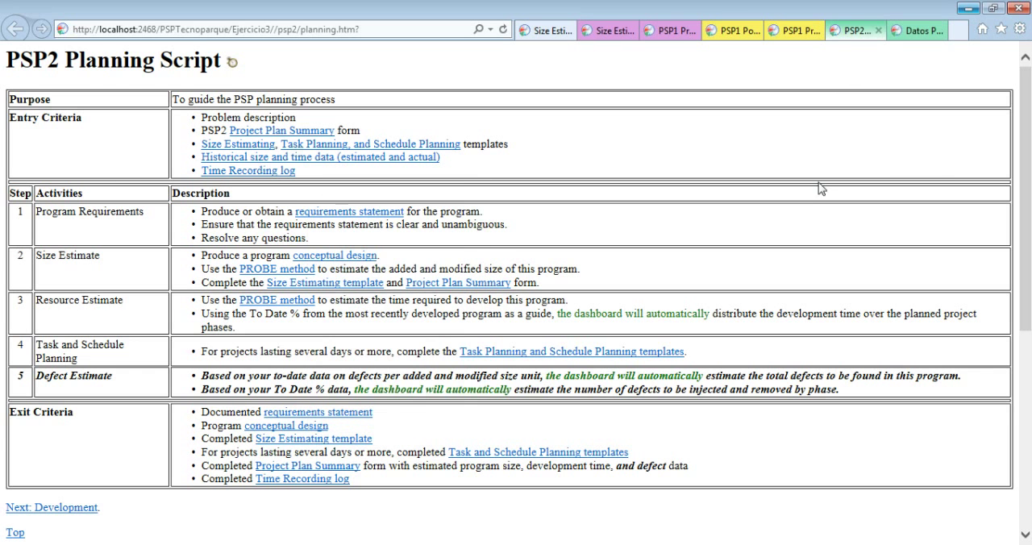
pyautogui.click(906, 32)
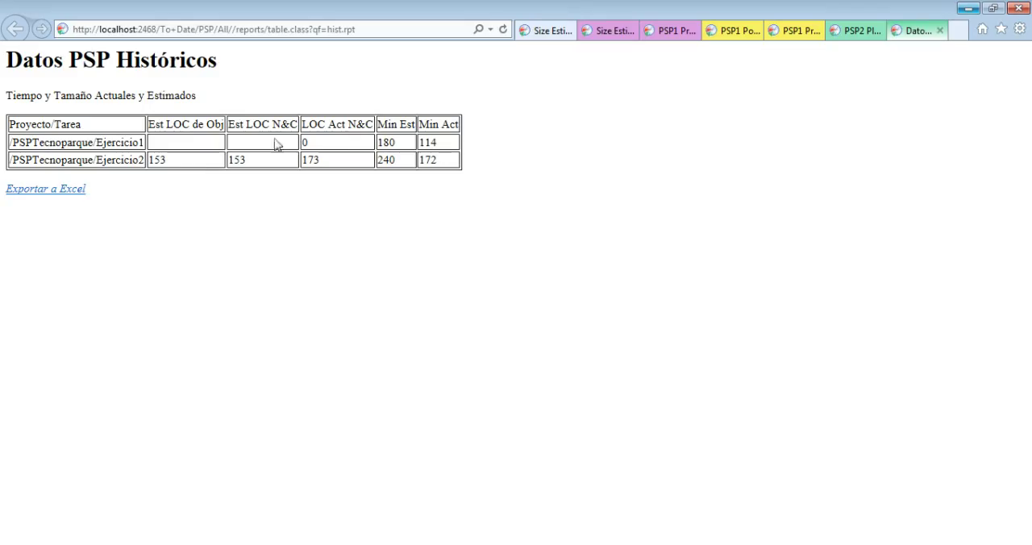
pyautogui.moveTo(383, 142)
pyautogui.mouseDown()
pyautogui.moveTo(443, 142)
pyautogui.moveTo(424, 171)
pyautogui.moveTo(395, 149)
pyautogui.mouseUp()
pyautogui.click(392, 150)
pyautogui.doubleClick(317, 158)
pyautogui.doubleClick(237, 160)
pyautogui.click(940, 31)
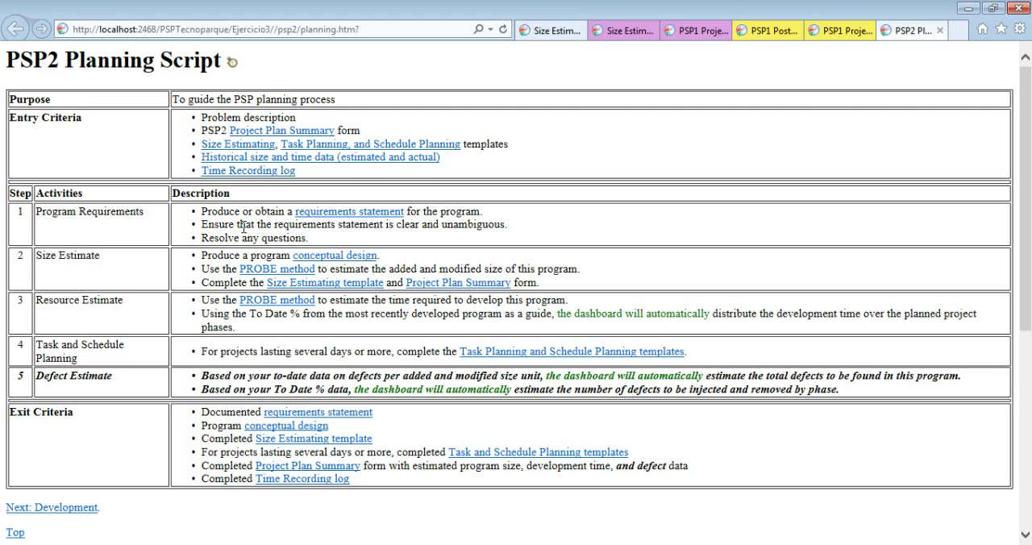
# Read the Program Requirements activities and the conceptual design item under Size Estimate in the planning script
pyautogui.moveTo(204, 211); pyautogui.dragTo(530, 240)
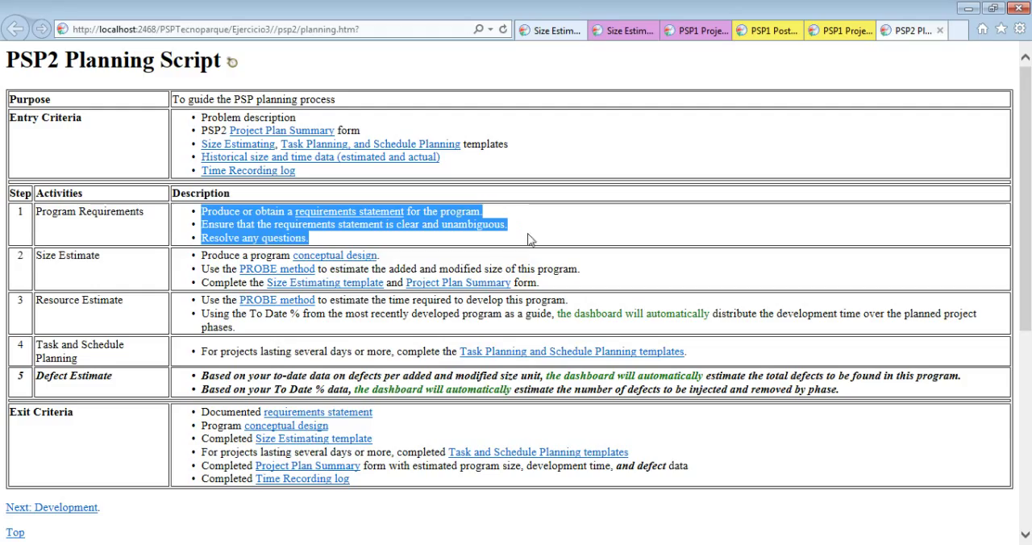
pyautogui.click(192, 262)
pyautogui.moveTo(197, 262); pyautogui.dragTo(395, 260)
pyautogui.click(399, 260)
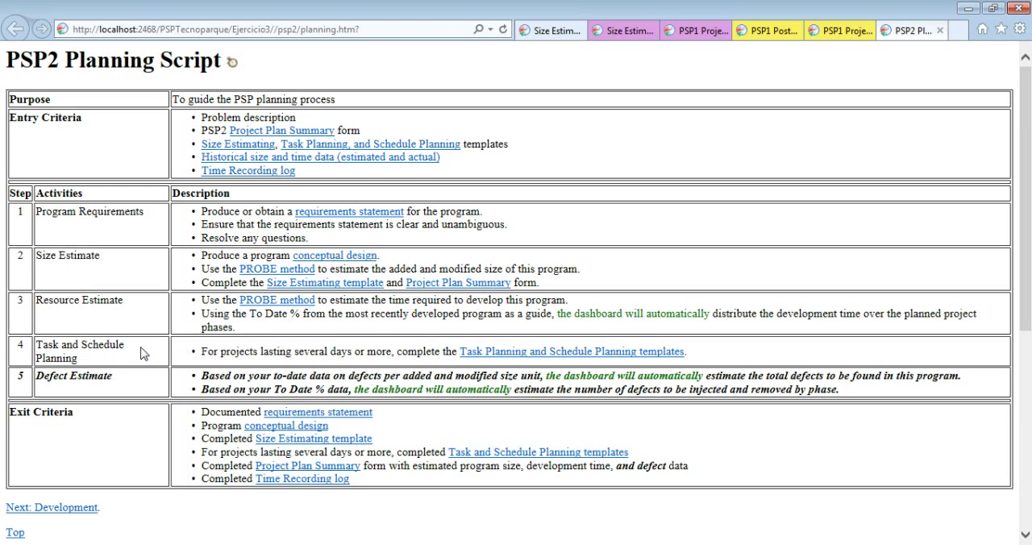
# Open the Task Planning and Schedule Planning templates from step 4 and create a new calendar named CalendarioEjercicio3
pyautogui.moveTo(204, 358); pyautogui.dragTo(421, 358)
pyautogui.click(296, 350)
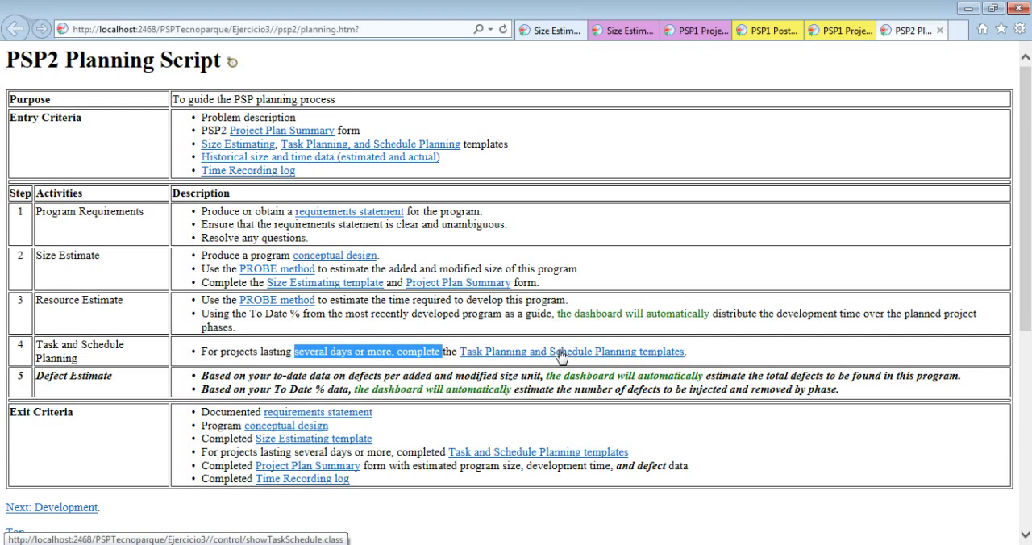
pyautogui.rightClick(501, 356)
pyautogui.click(600, 121)
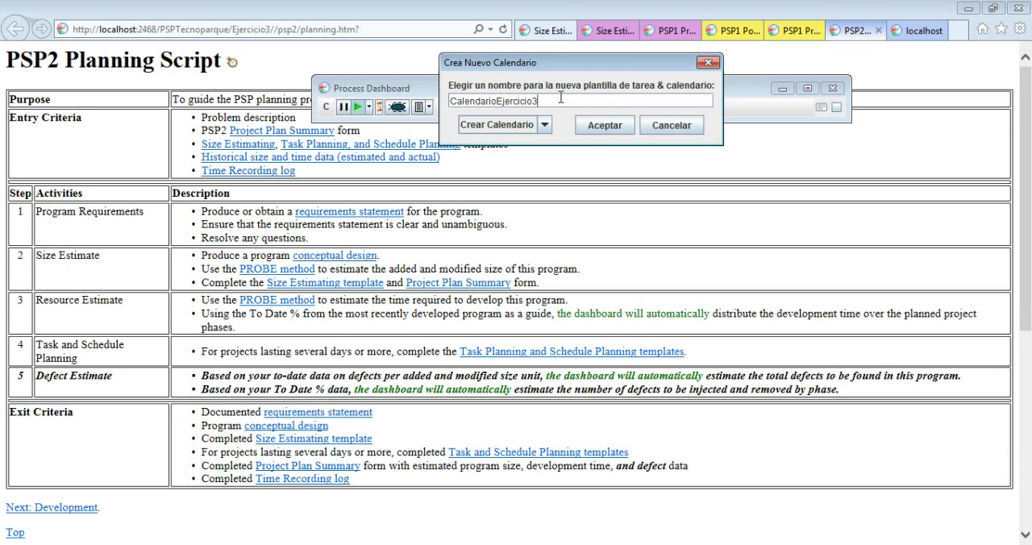
pyautogui.click(594, 127)
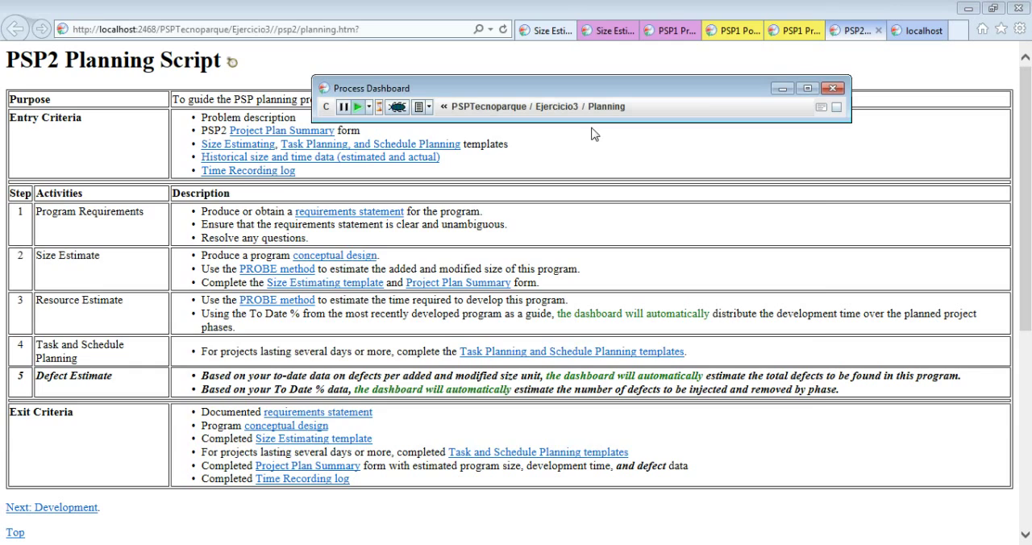
# Dismiss the task selection dialog without adding a task, close the calendar window and return to the planning script
pyautogui.moveTo(135, 18); pyautogui.dragTo(497, 196)
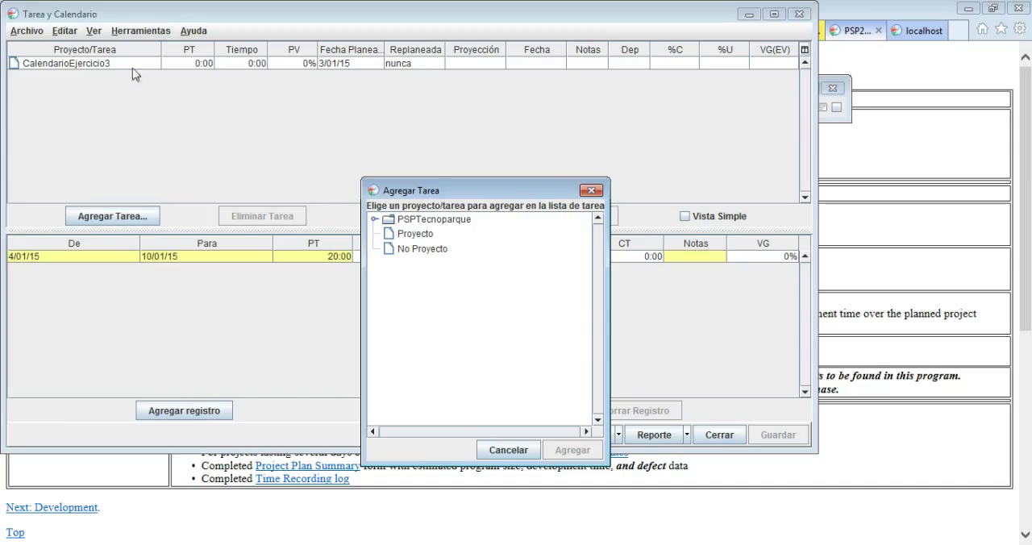
pyautogui.click(304, 64)
pyautogui.click(592, 191)
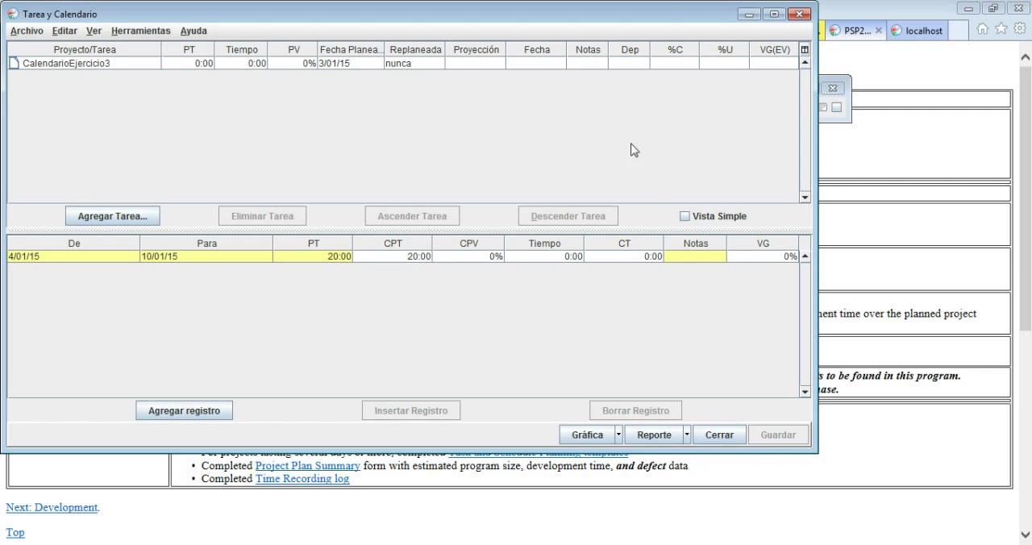
pyautogui.click(799, 15)
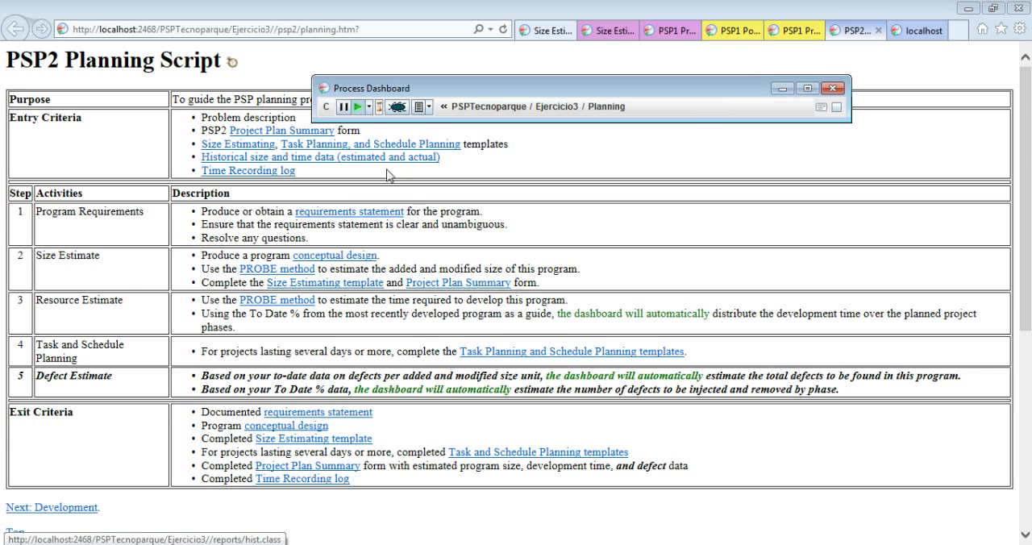
pyautogui.click(606, 233)
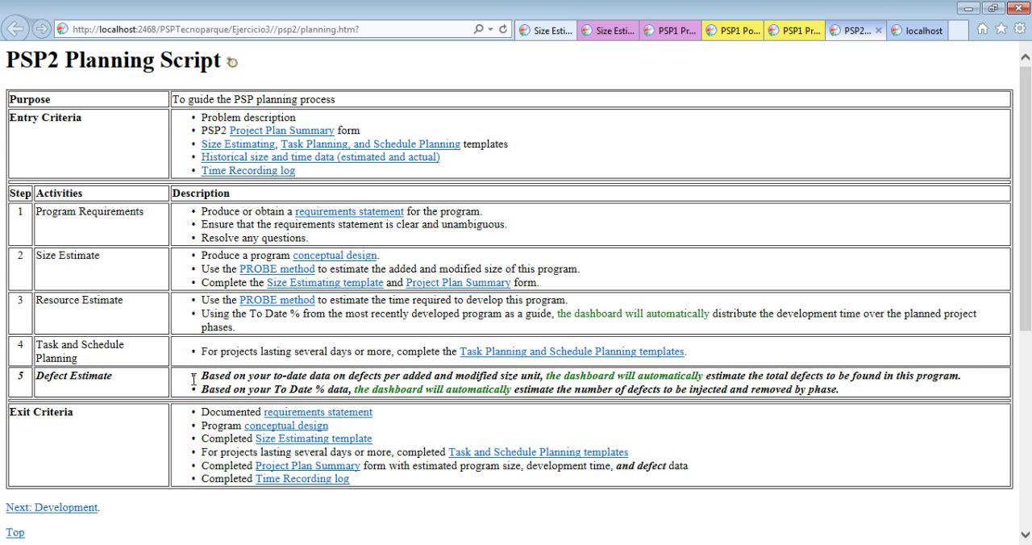
# Read the Defect Estimate step of the planning script and the exit criteria below it
pyautogui.moveTo(202, 376); pyautogui.dragTo(513, 389)
pyautogui.click(516, 390)
pyautogui.moveTo(547, 376); pyautogui.dragTo(705, 376)
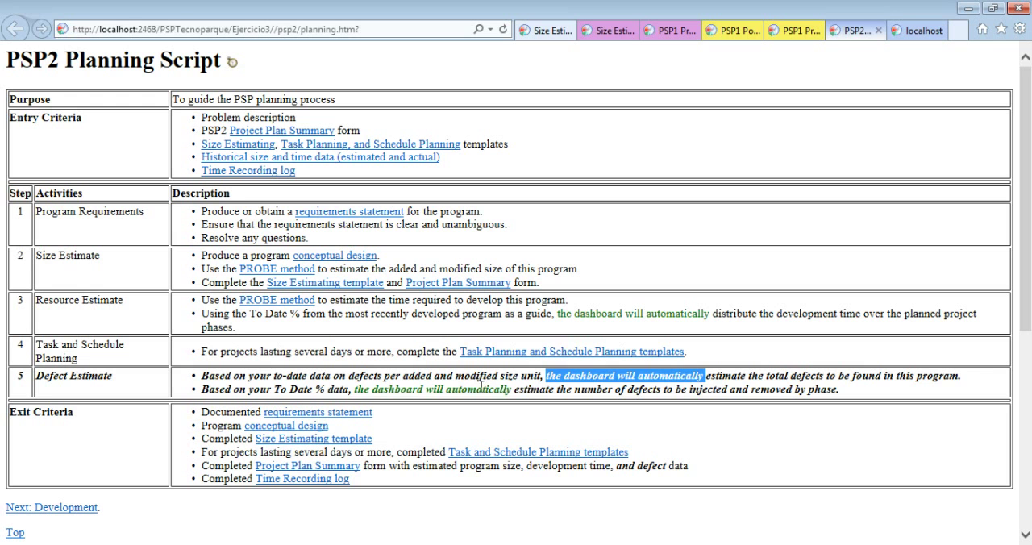
pyautogui.moveTo(466, 391); pyautogui.dragTo(499, 392)
pyautogui.click(516, 394)
pyautogui.scroll(-2, 516, 394)
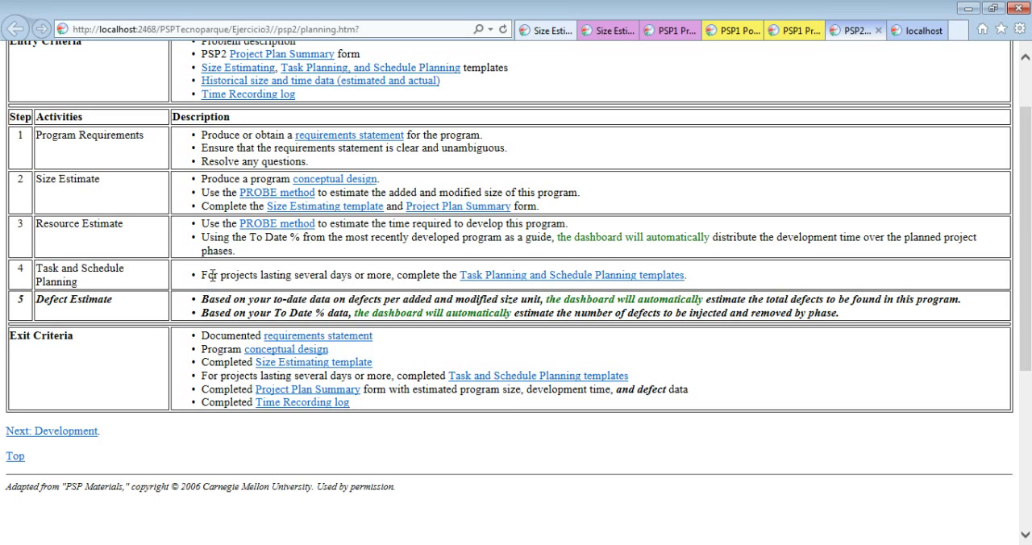
# View the PROBE Estimating Script linked from the Size Estimate step and return to the planning script
pyautogui.scroll(2, 211, 275)
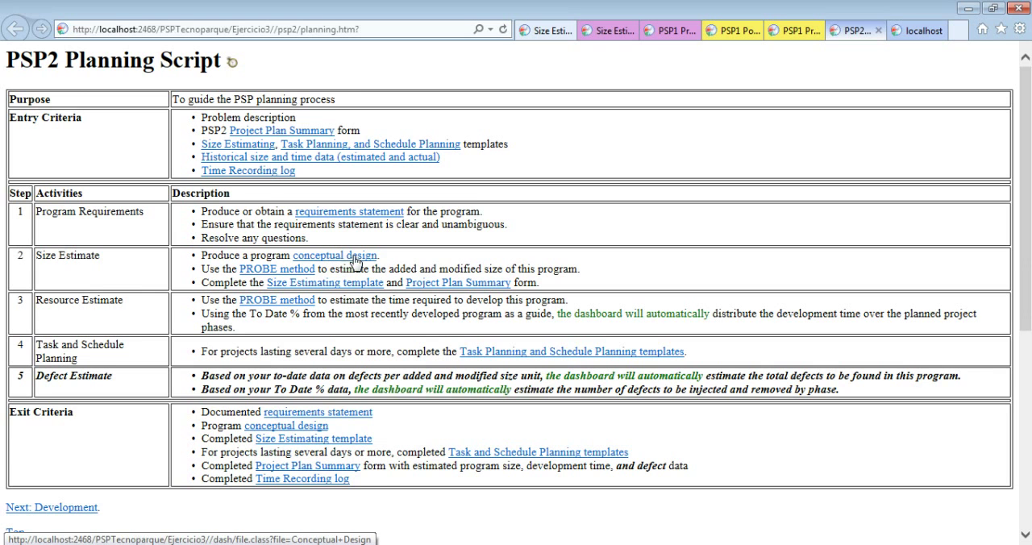
pyautogui.click(281, 270)
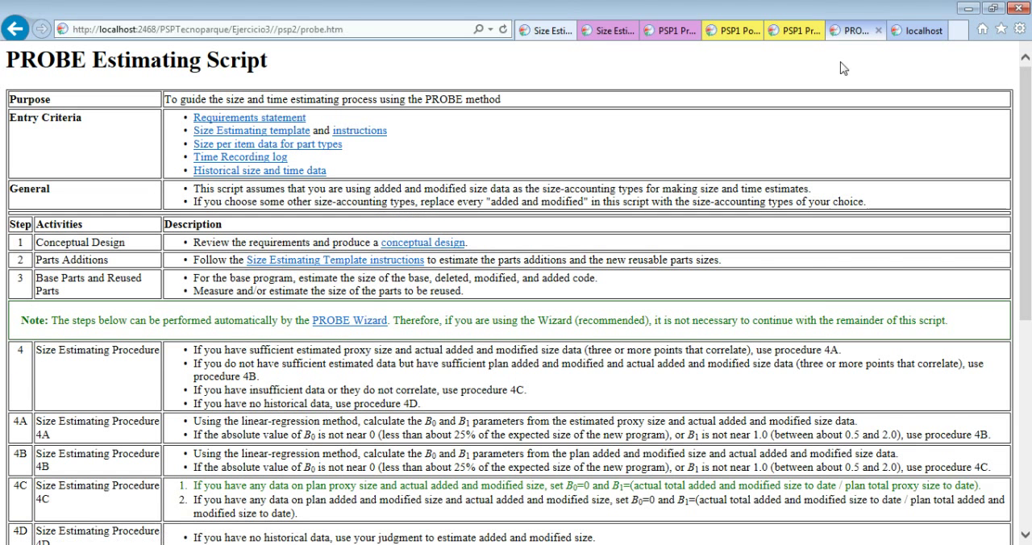
pyautogui.press('BackSpace')
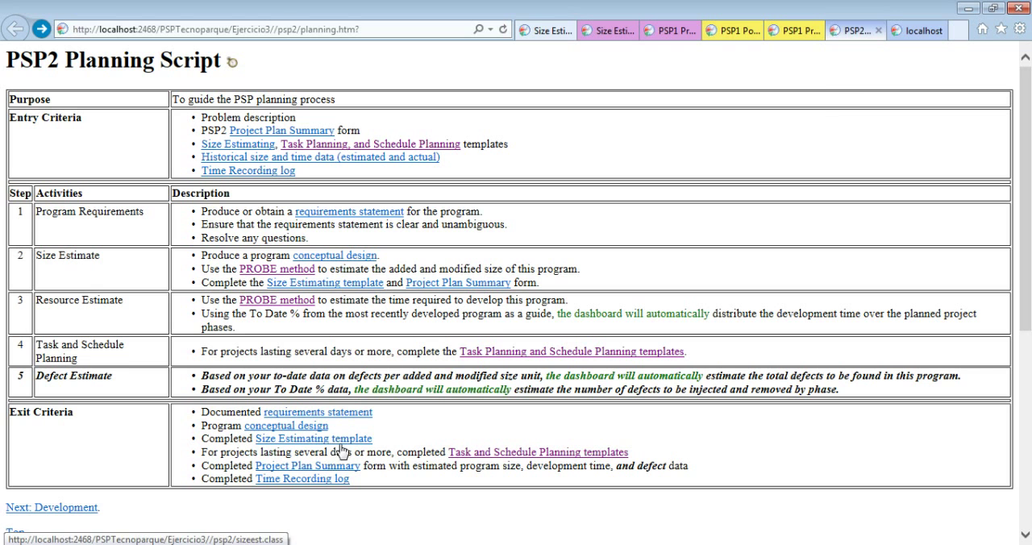
# Open the PSP2 Size Estimating Template for Ejercicio3 and name its first base part Programa2
pyautogui.click(965, 10)
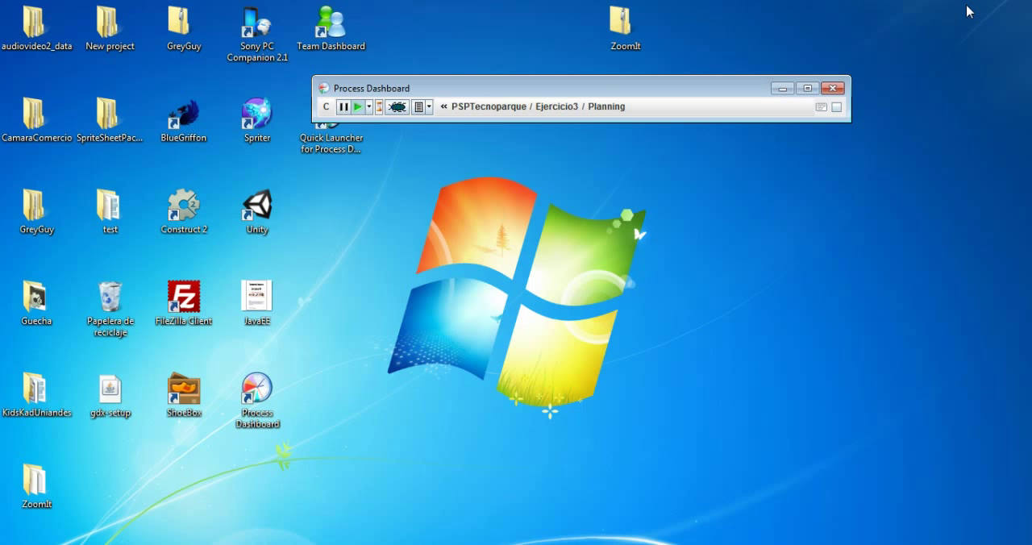
pyautogui.click(428, 107)
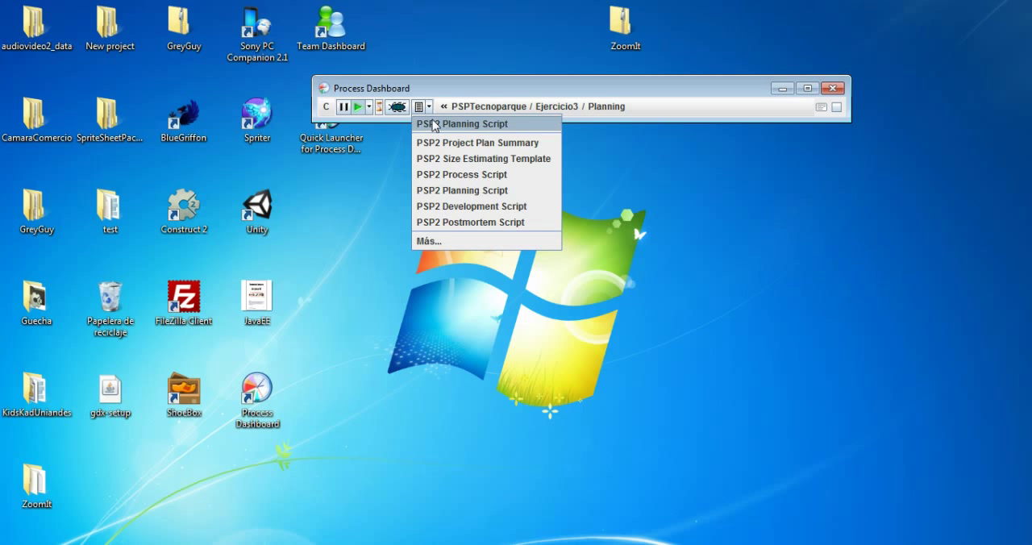
pyautogui.click(430, 160)
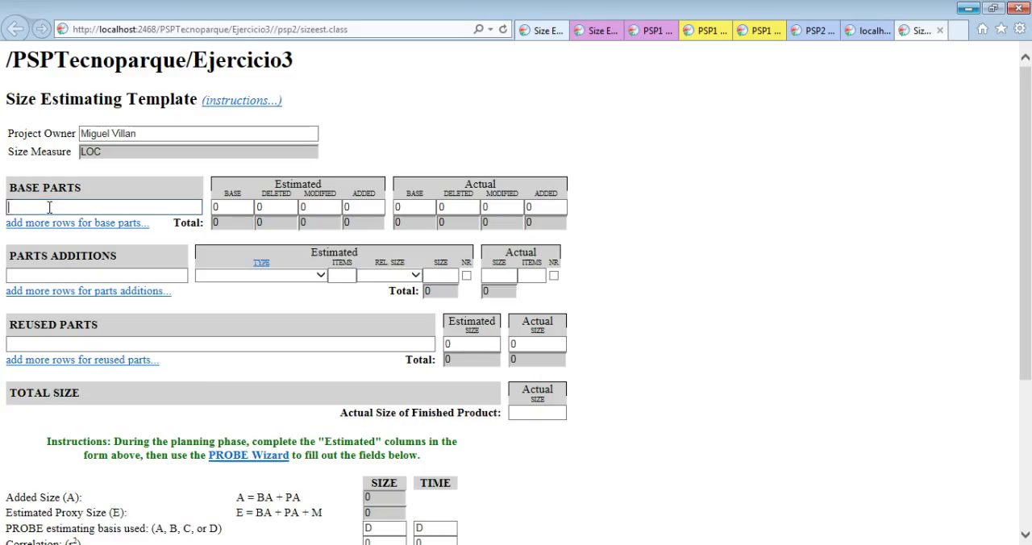
pyautogui.write('B')
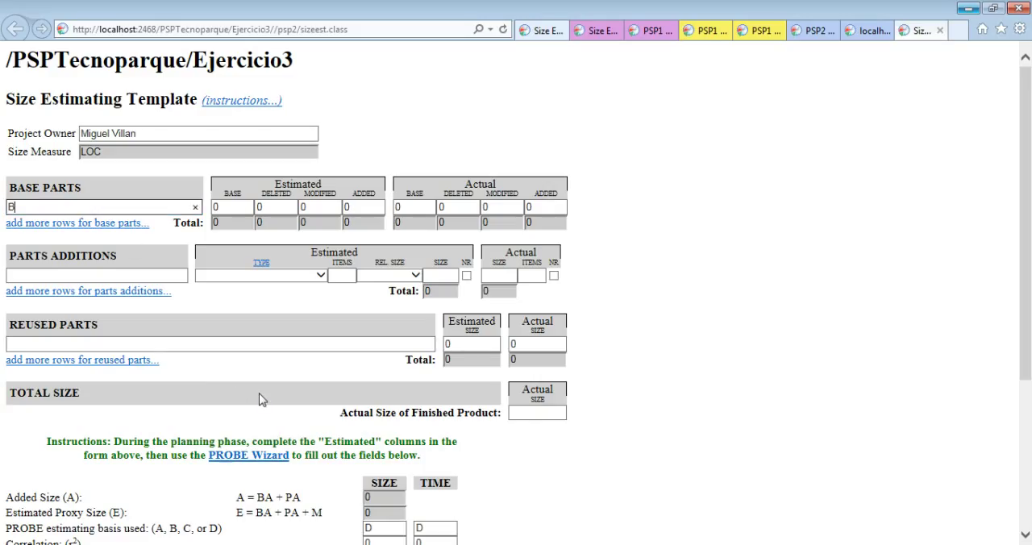
pyautogui.press('BackSpace')
pyautogui.write('Programa2')
# Set Programa2's estimated base size to 150, deleted to 35, modified to 25 and added to 32
pyautogui.click(244, 206)
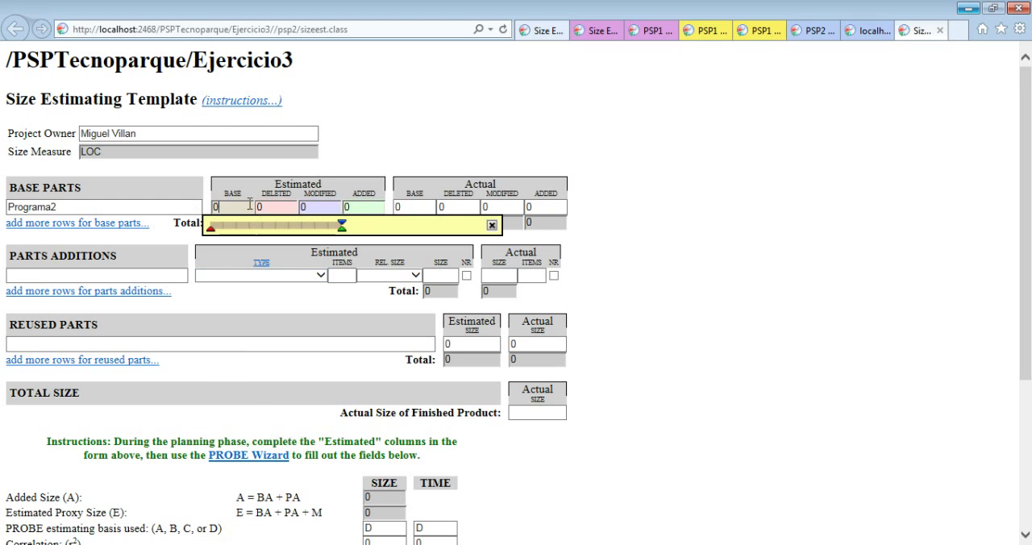
pyautogui.press('BackSpace')
pyautogui.write('150')
pyautogui.click(269, 208)
pyautogui.write('35')
pyautogui.click(300, 208)
pyautogui.write('25')
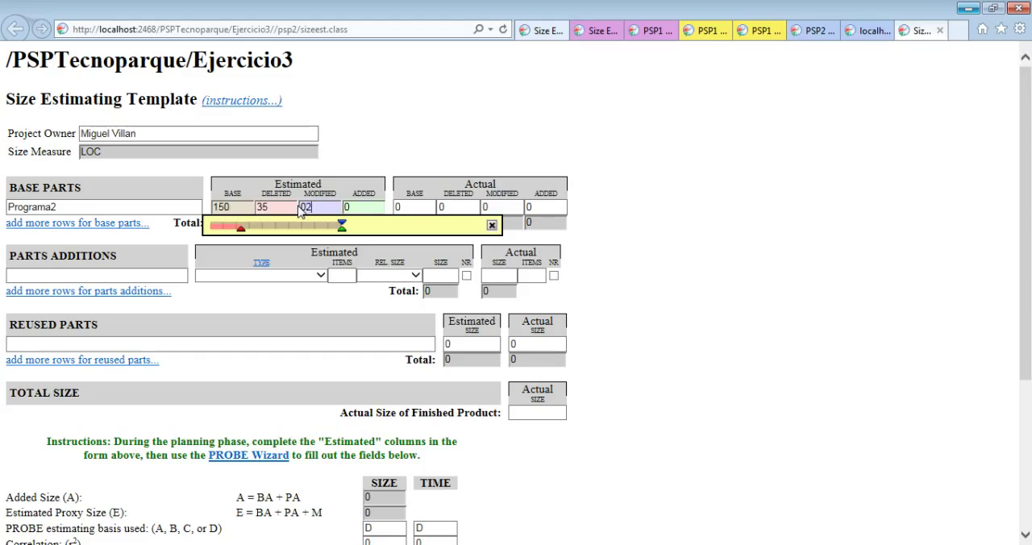
pyautogui.click(355, 208)
pyautogui.write('32')
pyautogui.click(180, 241)
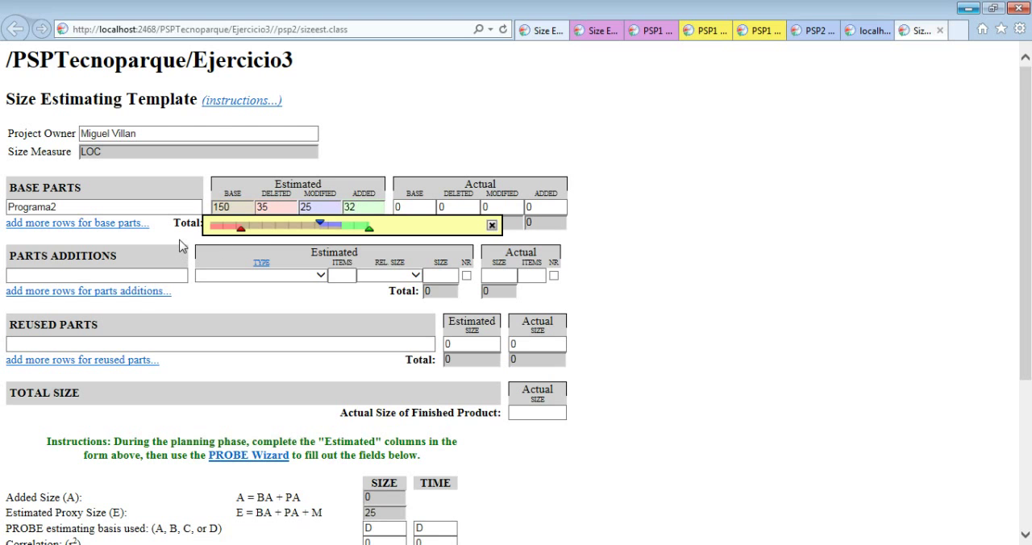
# Name the first parts addition "Calculo de Diferenciales"
pyautogui.click(71, 275)
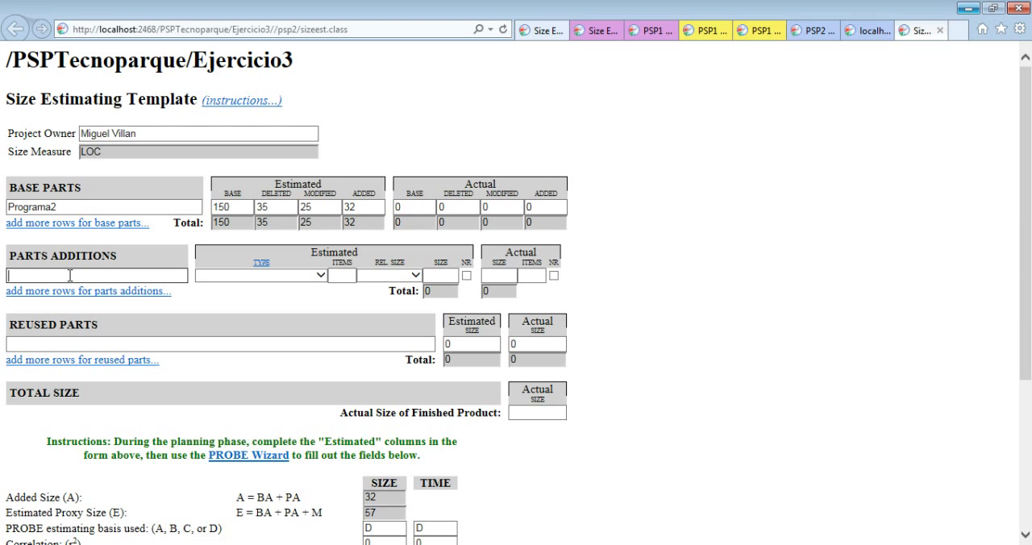
pyautogui.write('Calculo')
pyautogui.write('de Diferenciales')
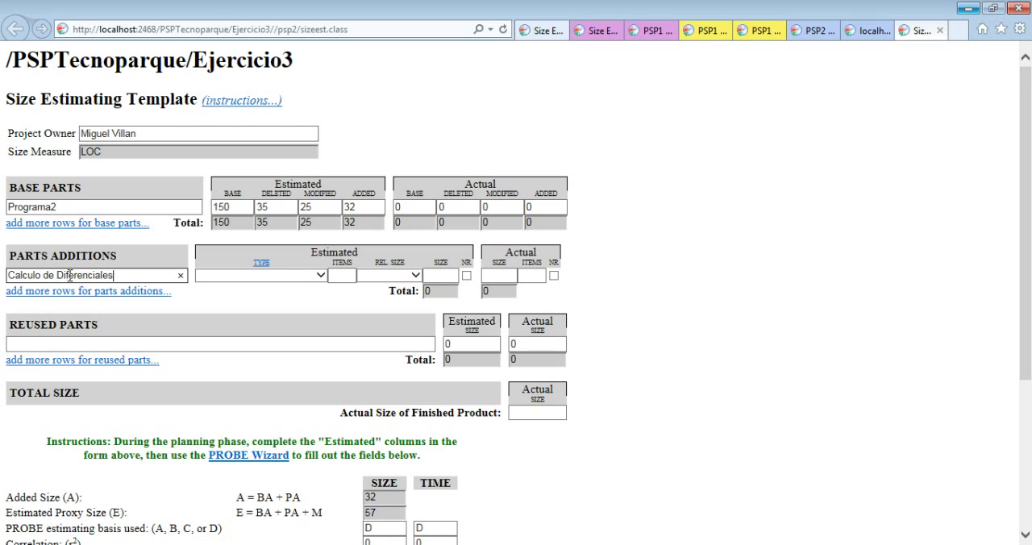
# Estimate the Calculo de Diferenciales addition as type Calculation with 2 items and relative size Large
pyautogui.click(320, 275)
pyautogui.click(282, 299)
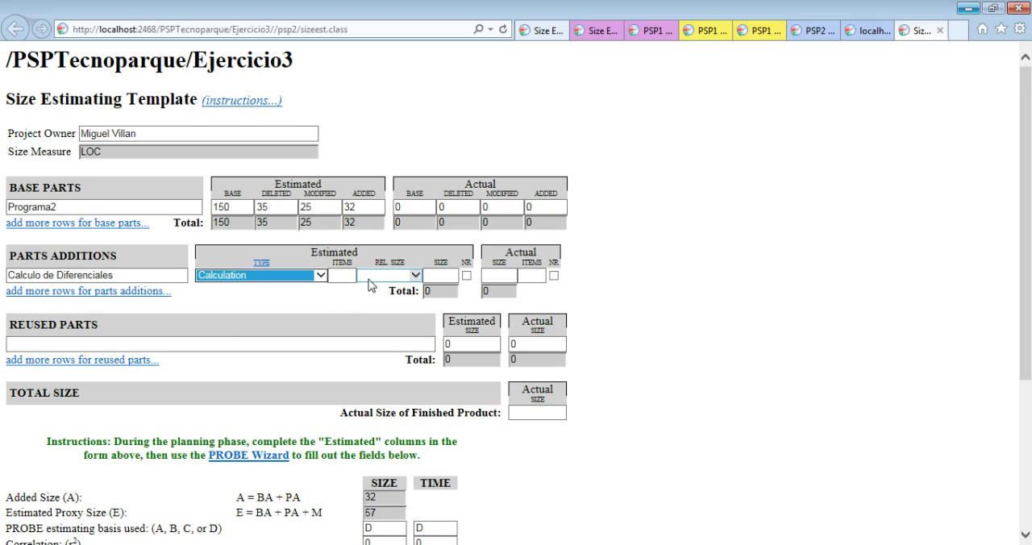
pyautogui.click(351, 275)
pyautogui.write('2')
pyautogui.click(415, 276)
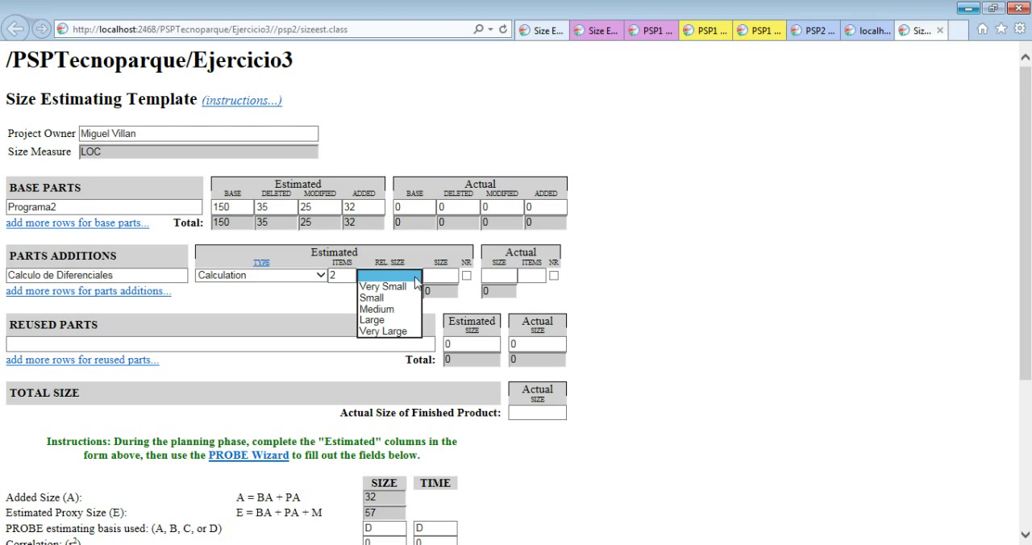
pyautogui.click(400, 321)
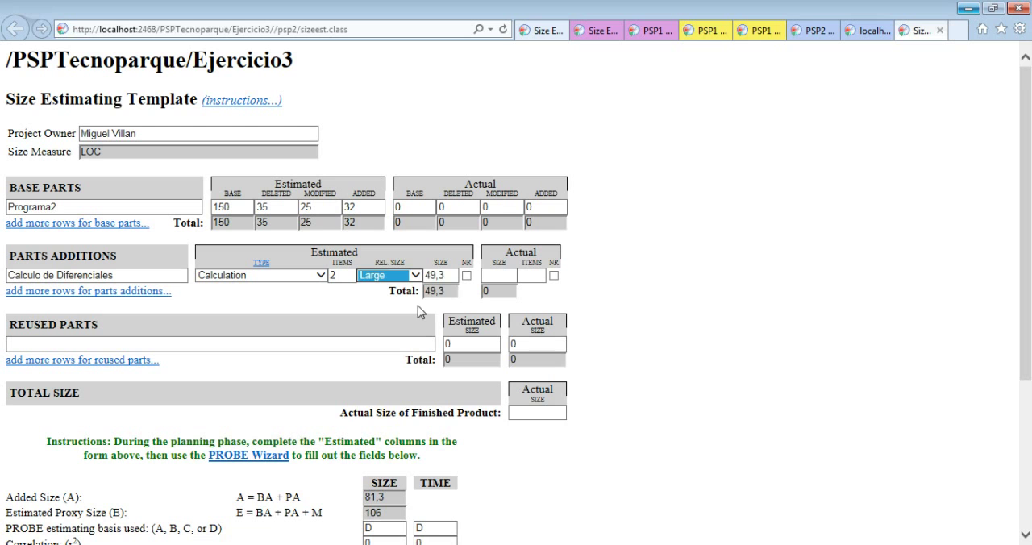
pyautogui.click(371, 317)
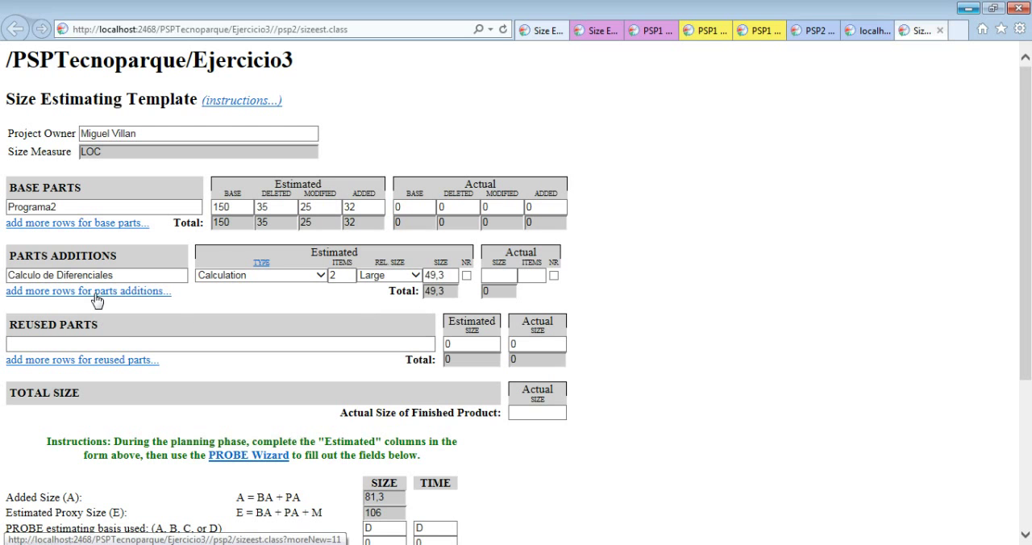
# Enter "Leer Ficheros" as the first reused part with an estimated size of 54
pyautogui.click(97, 342)
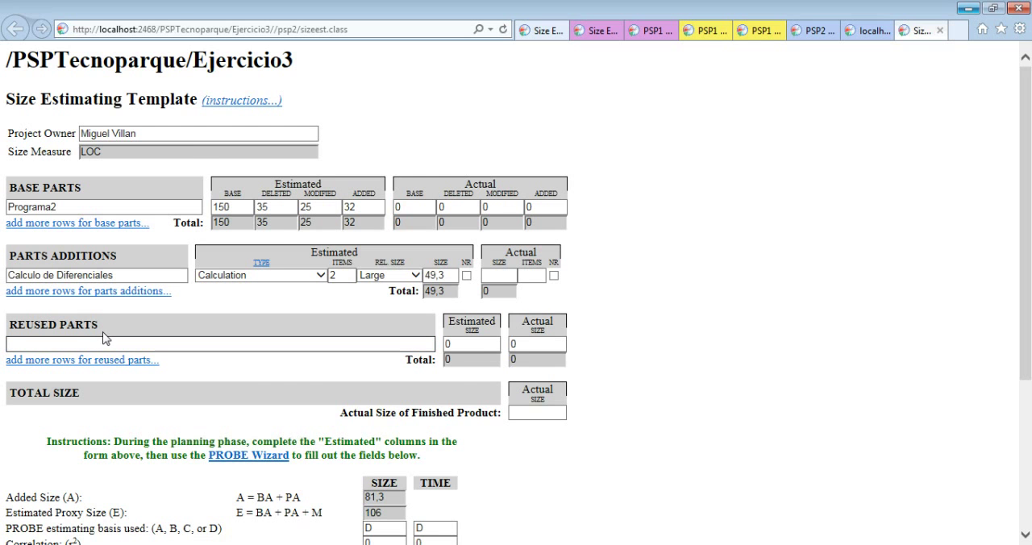
pyautogui.click(520, 544)
pyautogui.write('Leer Ficheros')
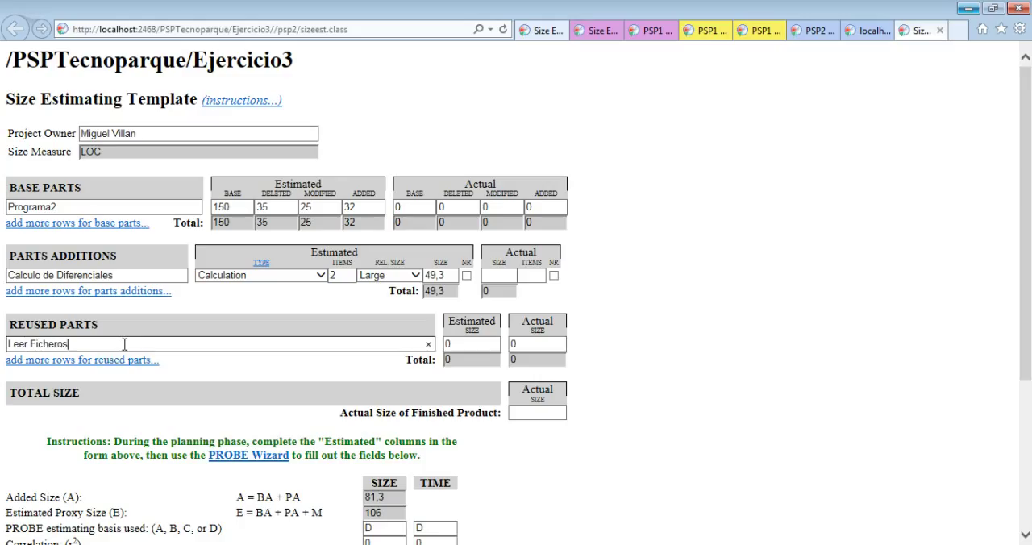
pyautogui.click(474, 346)
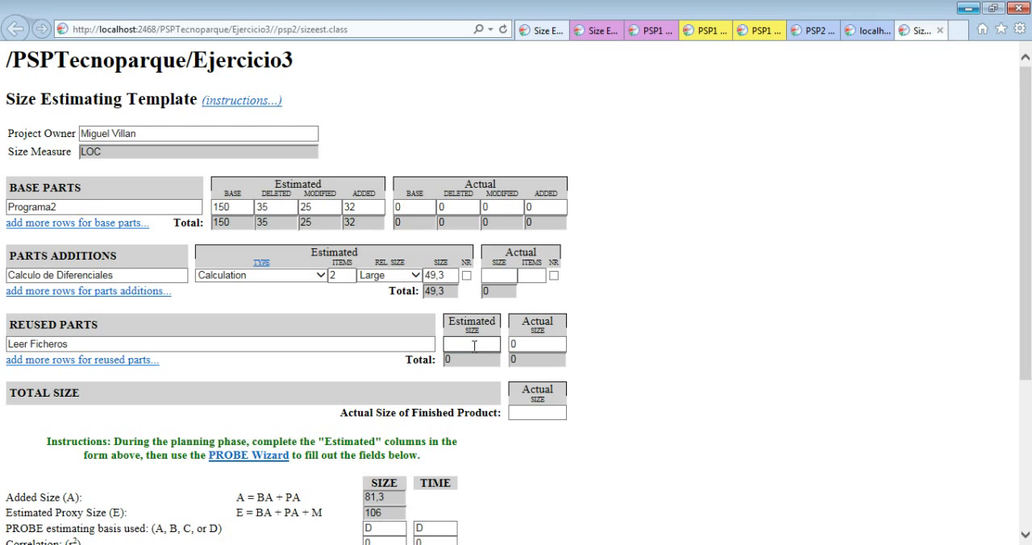
pyautogui.write('54')
# Add more rows for reused parts and check the class diagram in Visual Studio for another reusable part
pyautogui.click(129, 361)
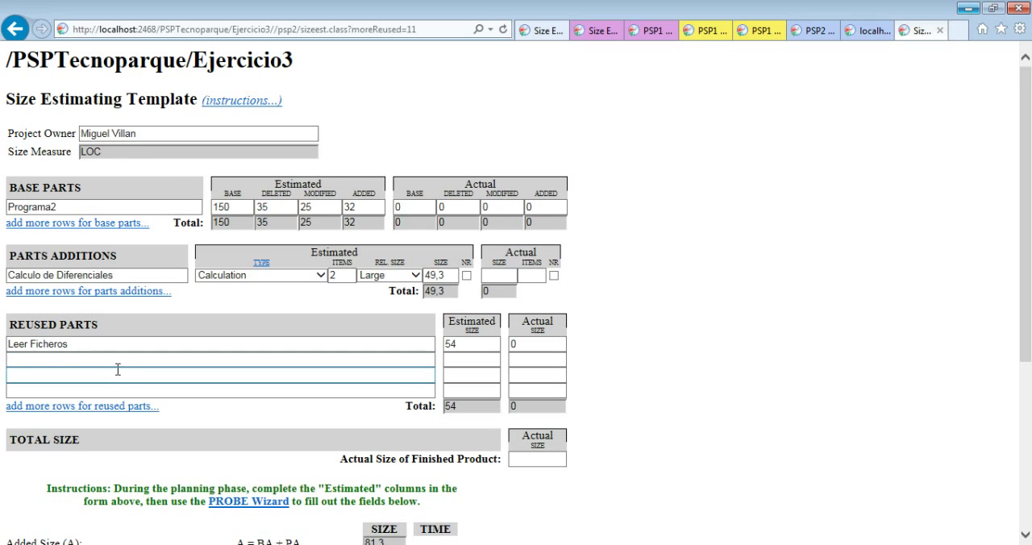
pyautogui.click(125, 359)
pyautogui.click(444, 544)
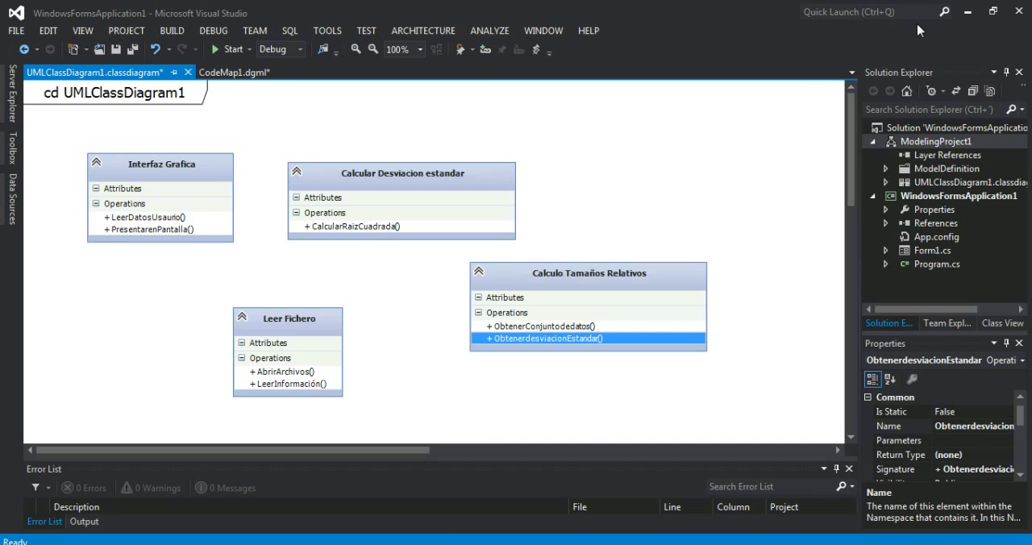
pyautogui.click(968, 12)
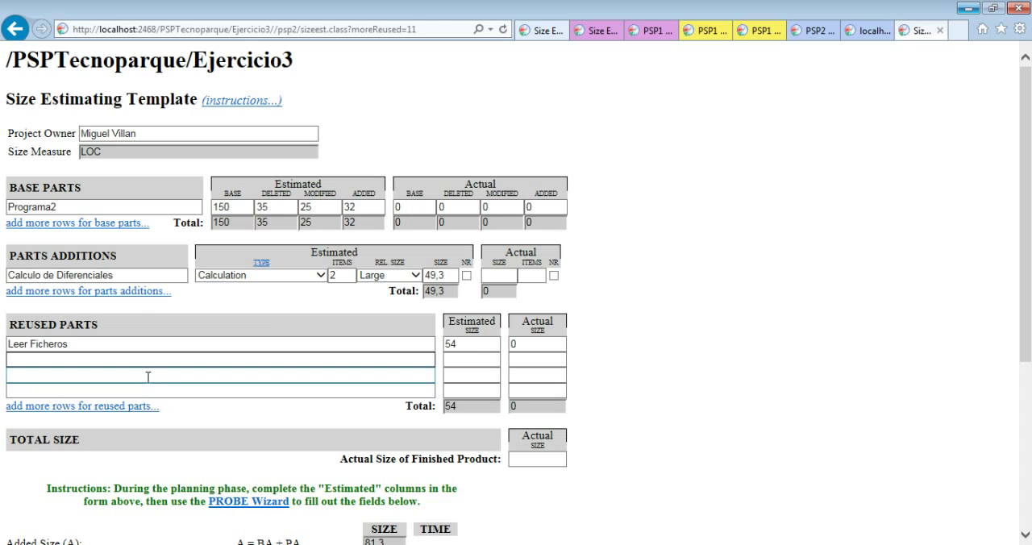
# Enter "Calculo Desviacion Estandar" as the second reused part with an estimated size of 46
pyautogui.write('Calculo de')
pyautogui.press('BackSpace')
pyautogui.write('Desviacion estandare')
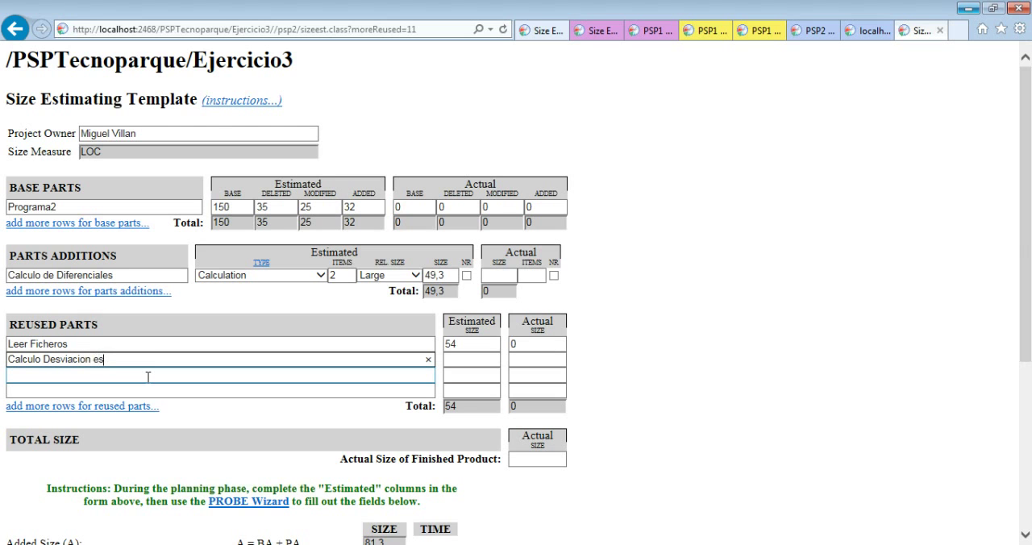
pyautogui.press('BackSpace')
pyautogui.press('BackSpace')
pyautogui.press('BackSpace')
pyautogui.press('BackSpace')
pyautogui.press('BackSpace')
pyautogui.press('BackSpace')
pyautogui.press('BackSpace')
pyautogui.press('BackSpace')
pyautogui.press('BackSpace')
pyautogui.write('estandar')
pyautogui.press('BackSpace')
pyautogui.write('E')
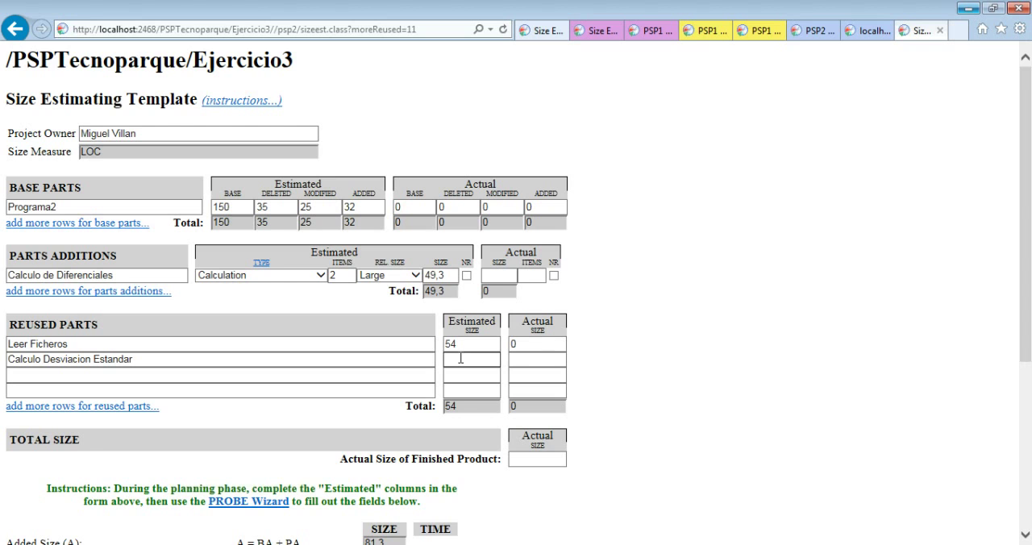
pyautogui.write('6')
pyautogui.click(618, 362)
# Launch the PROBE Wizard from the Size Estimating Template and continue to the estimated proxy size verification
pyautogui.scroll(-2, 619, 359)
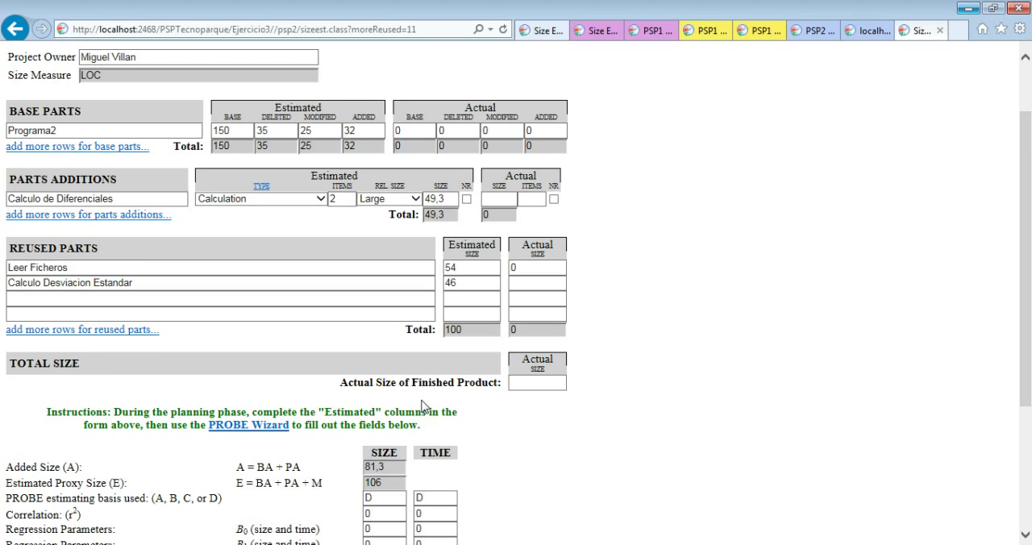
pyautogui.scroll(-2, 423, 407)
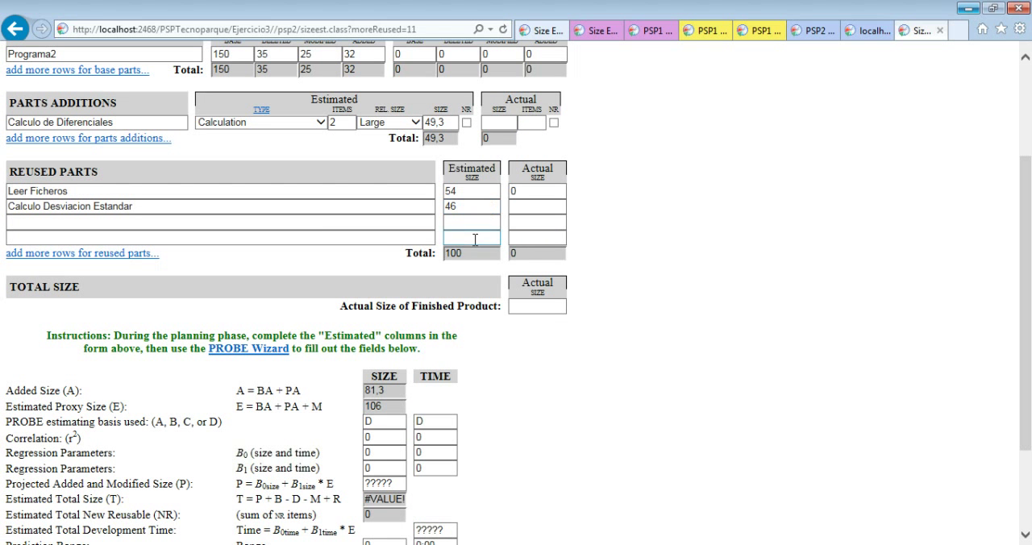
pyautogui.scroll(-2, 381, 297)
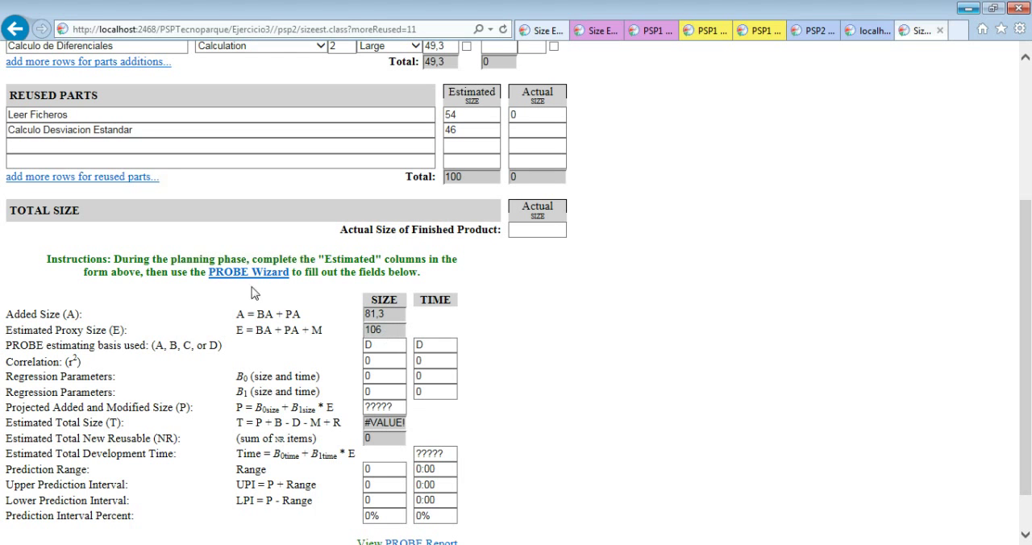
pyautogui.click(233, 275)
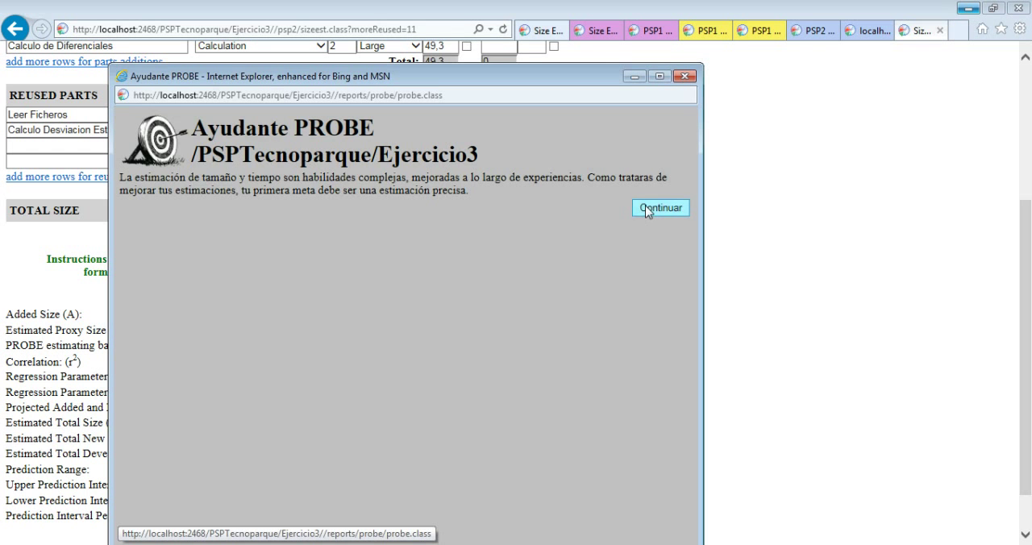
pyautogui.click(647, 210)
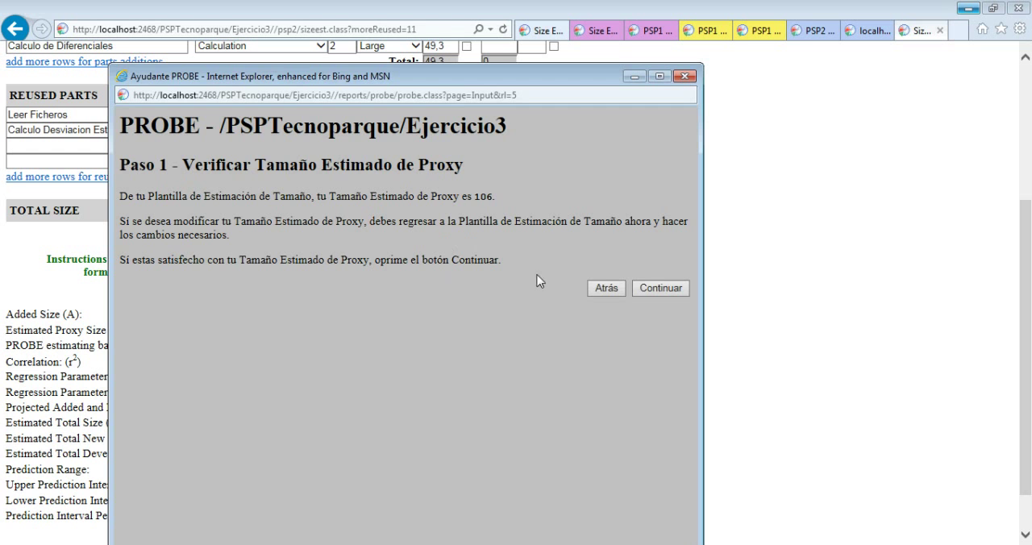
# Compare the wizard's estimated proxy size with the one in the Size Estimating Template
pyautogui.moveTo(371, 77); pyautogui.dragTo(627, 84)
pyautogui.doubleClick(740, 199)
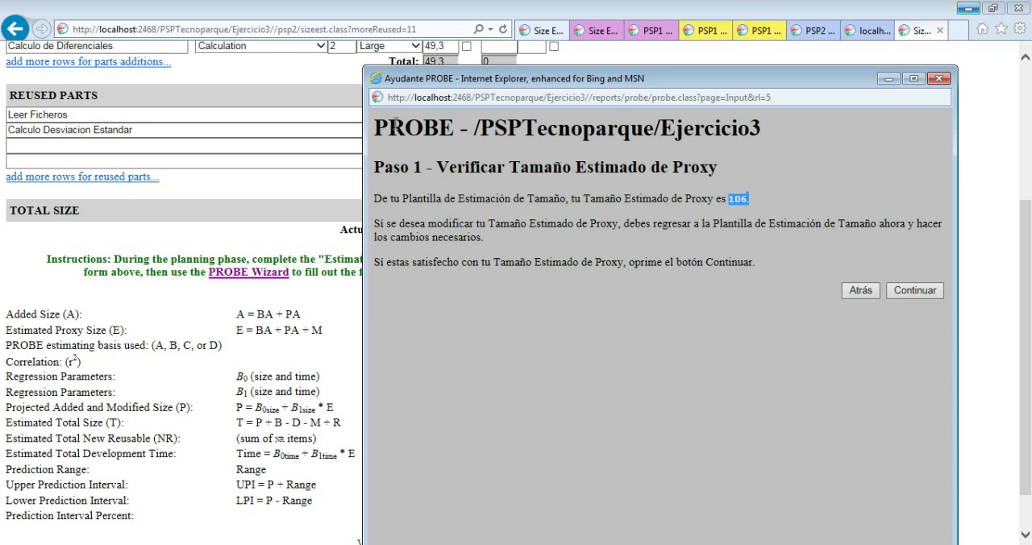
pyautogui.moveTo(398, 80); pyautogui.dragTo(472, 88)
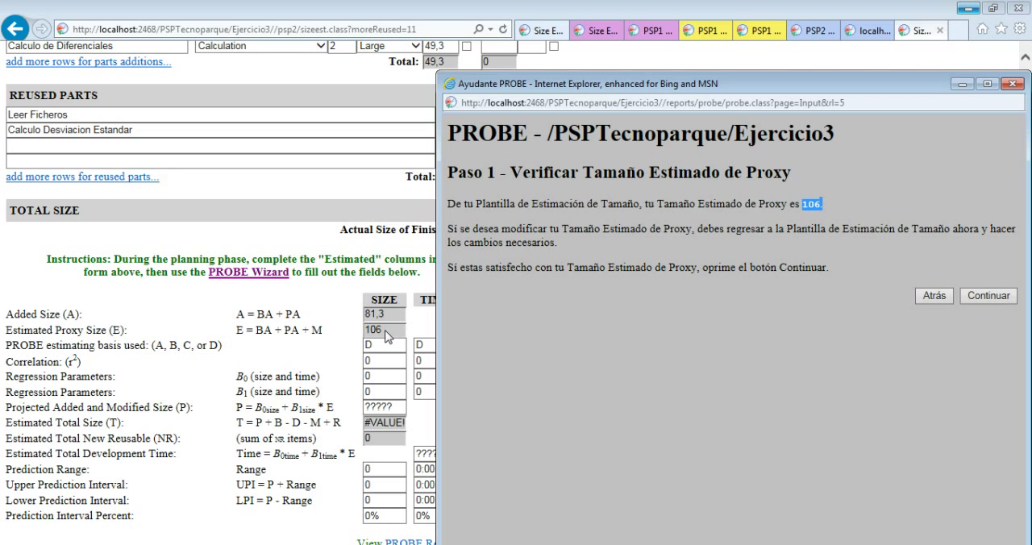
pyautogui.moveTo(729, 91); pyautogui.dragTo(631, 77)
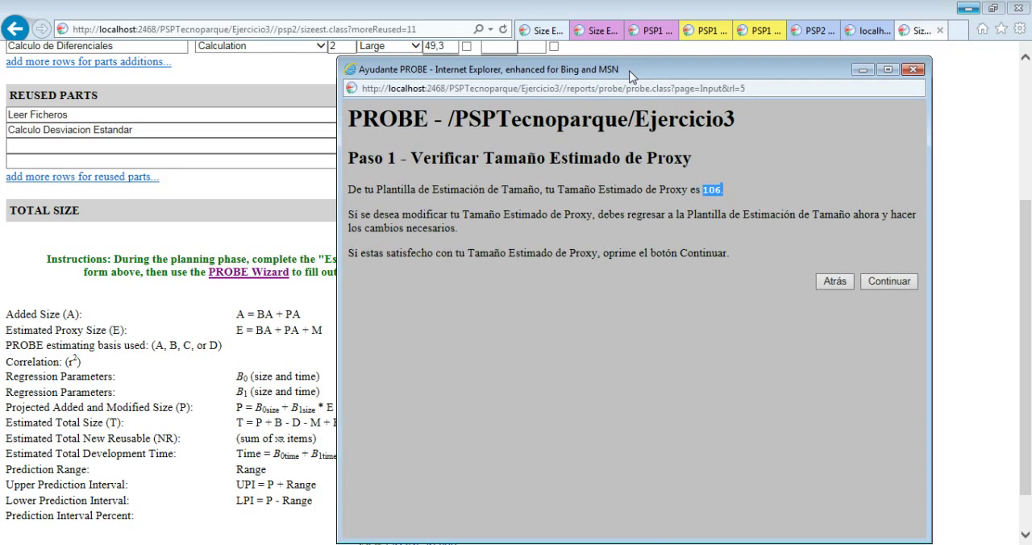
# Accept the estimated proxy size and exclude Ejercicio1 from the historical data used by PROBE
pyautogui.click(880, 282)
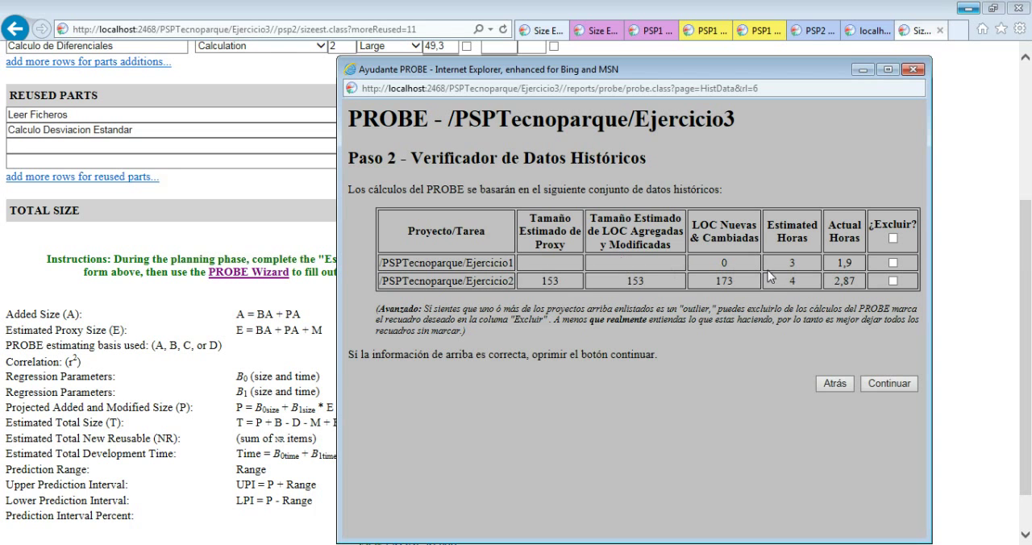
pyautogui.click(893, 263)
pyautogui.click(897, 385)
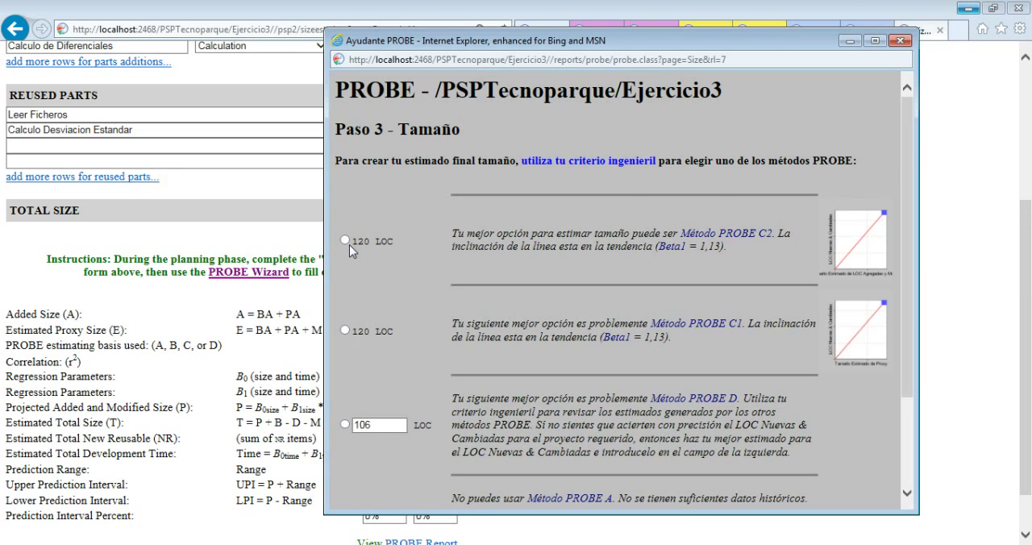
# Choose the PROBE C2 size estimate of 120 LOC and continue to the time estimate
pyautogui.moveTo(908, 135)
pyautogui.mouseDown()
pyautogui.moveTo(909, 257)
pyautogui.moveTo(895, 145)
pyautogui.mouseUp()
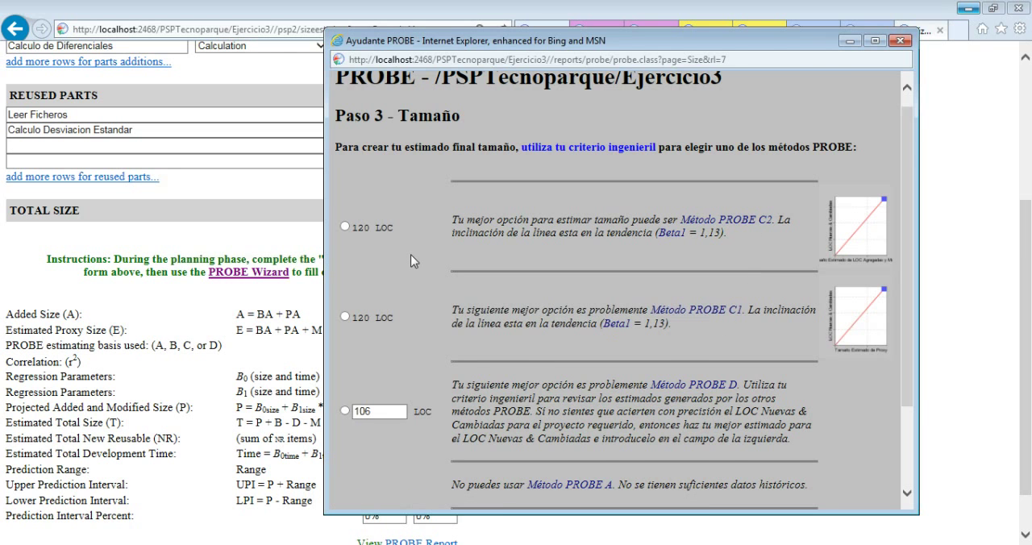
pyautogui.scroll(-1, 413, 259)
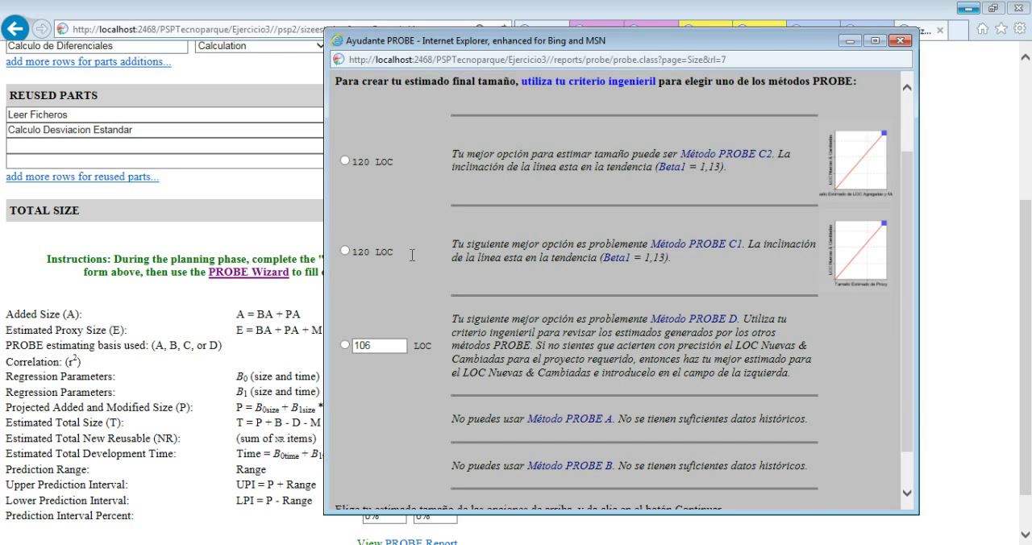
pyautogui.click(345, 162)
pyautogui.scroll(-1, 381, 202)
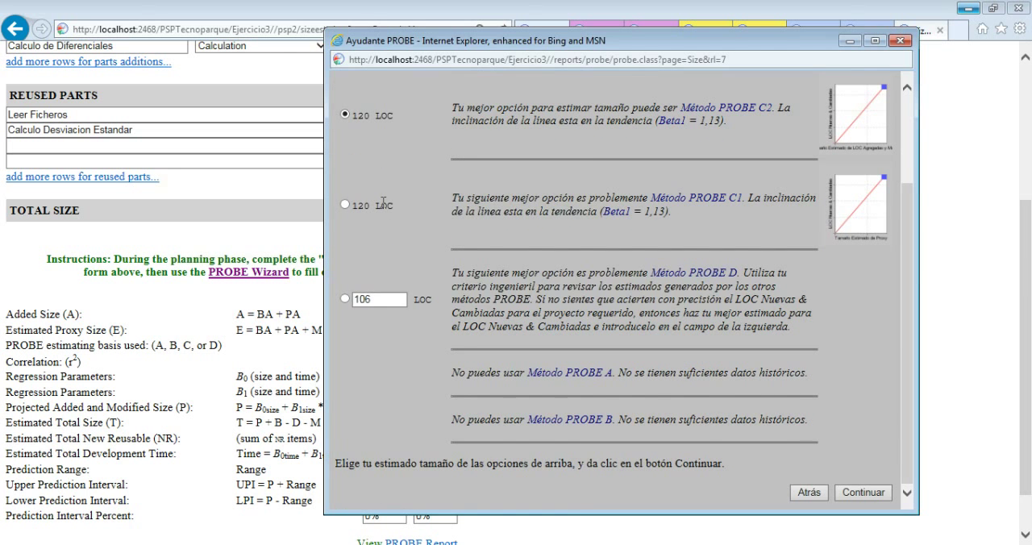
pyautogui.scroll(2, 393, 200)
pyautogui.scroll(-2, 393, 199)
pyautogui.click(861, 494)
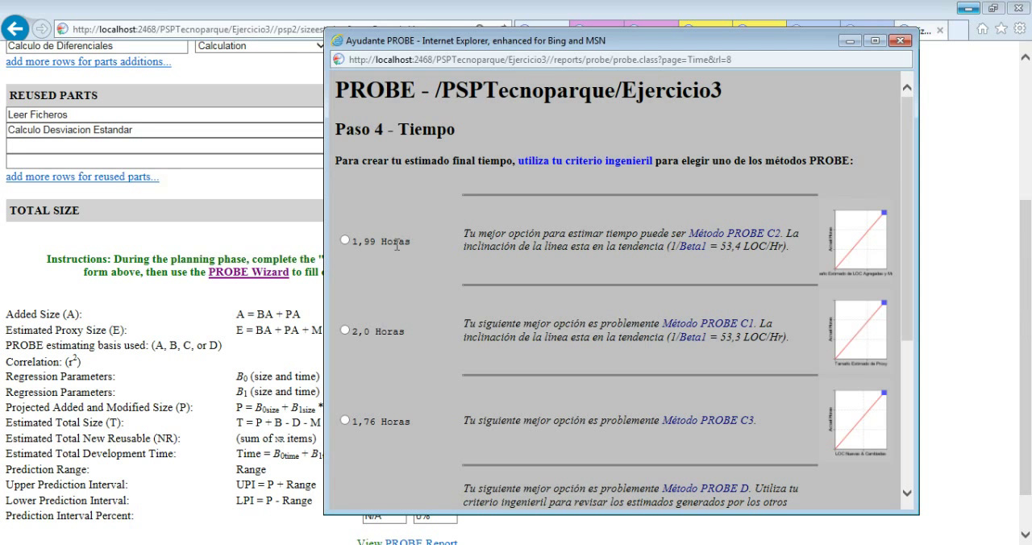
# Choose the PROBE C2 time estimate of 1,99 hours, check the resulting estimates and finish the wizard
pyautogui.click(346, 240)
pyautogui.moveTo(906, 159); pyautogui.dragTo(895, 460)
pyautogui.click(882, 496)
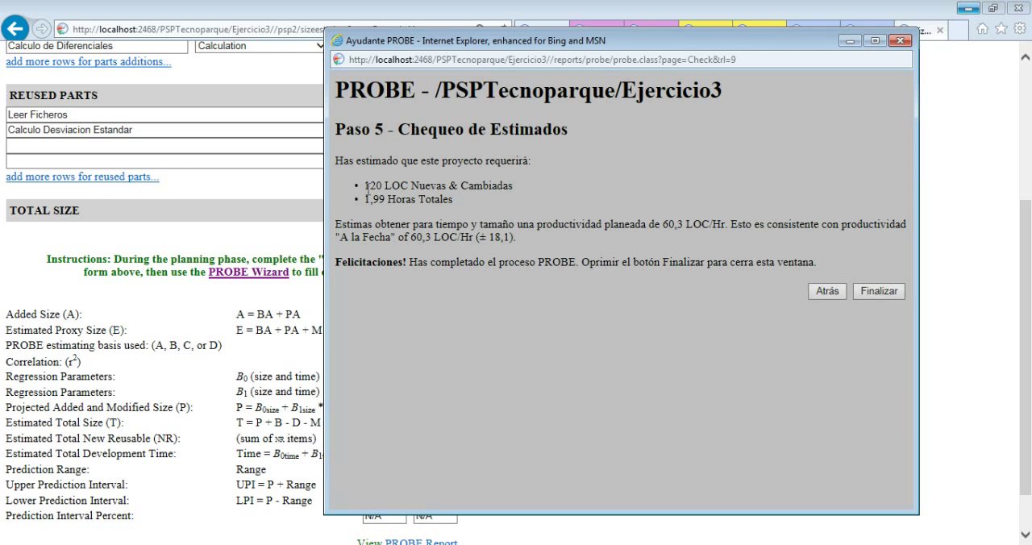
pyautogui.moveTo(365, 185); pyautogui.dragTo(386, 199)
pyautogui.click(385, 202)
pyautogui.click(877, 292)
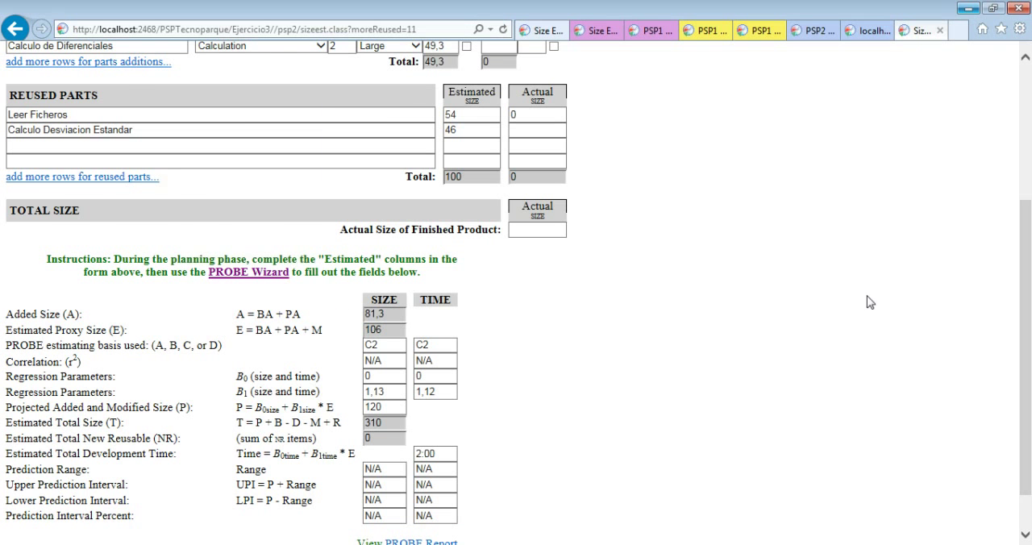
# Review the PROBE size and time values filled into the Size Estimating Template alongside its base, added and reused parts
pyautogui.scroll(-1, 508, 411)
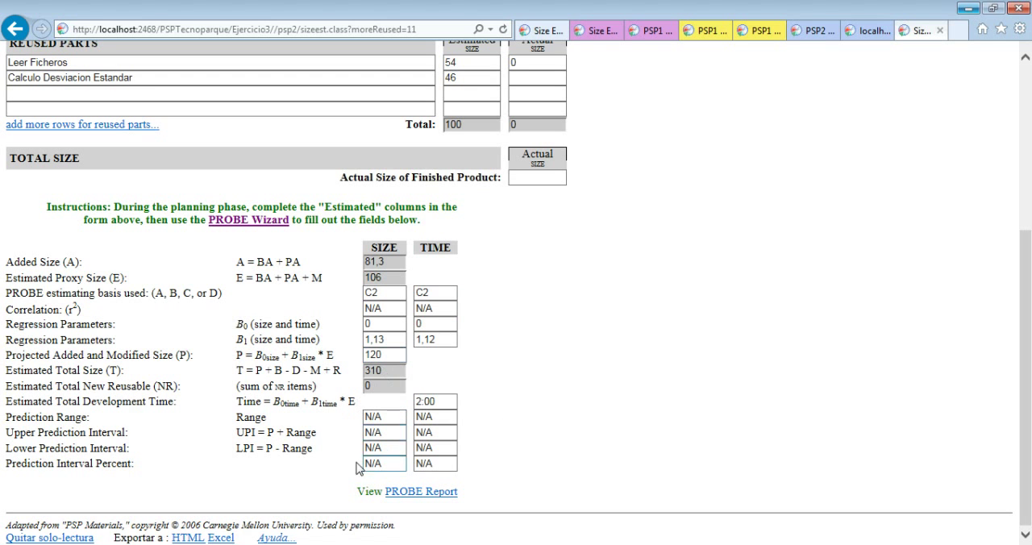
pyautogui.click(366, 324)
pyautogui.scroll(4, 303, 320)
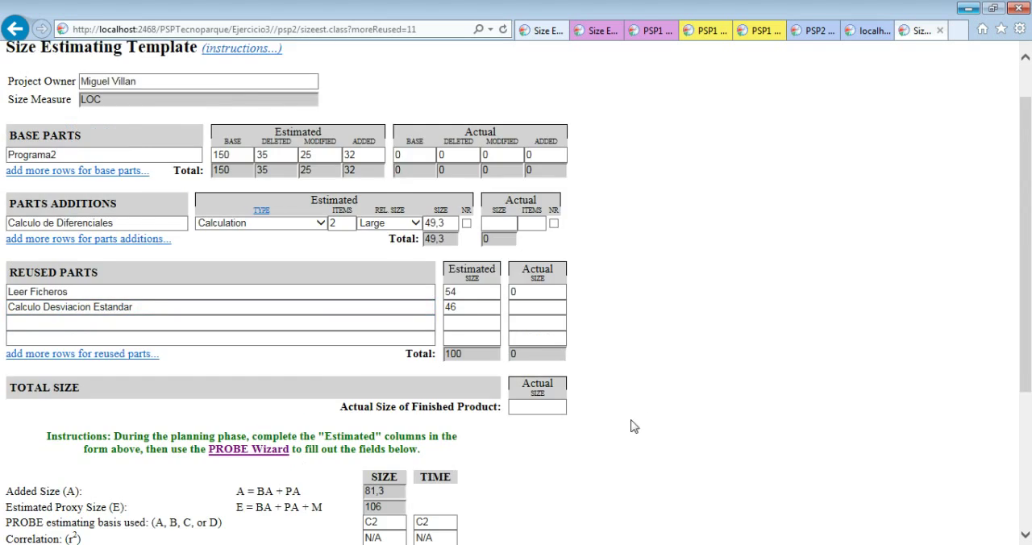
pyautogui.scroll(-3, 677, 375)
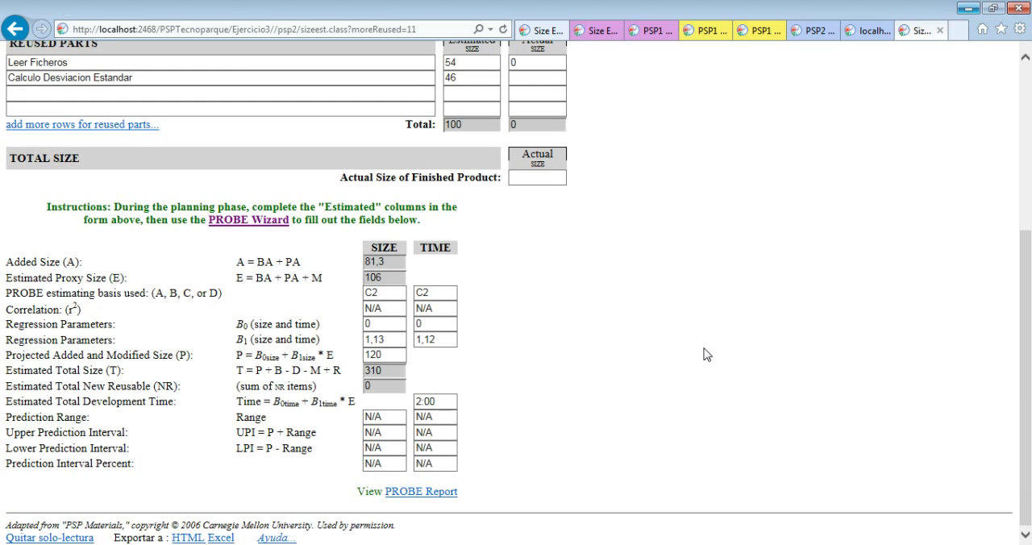
pyautogui.scroll(2, 704, 353)
pyautogui.scroll(-2, 704, 353)
pyautogui.scroll(4, 704, 353)
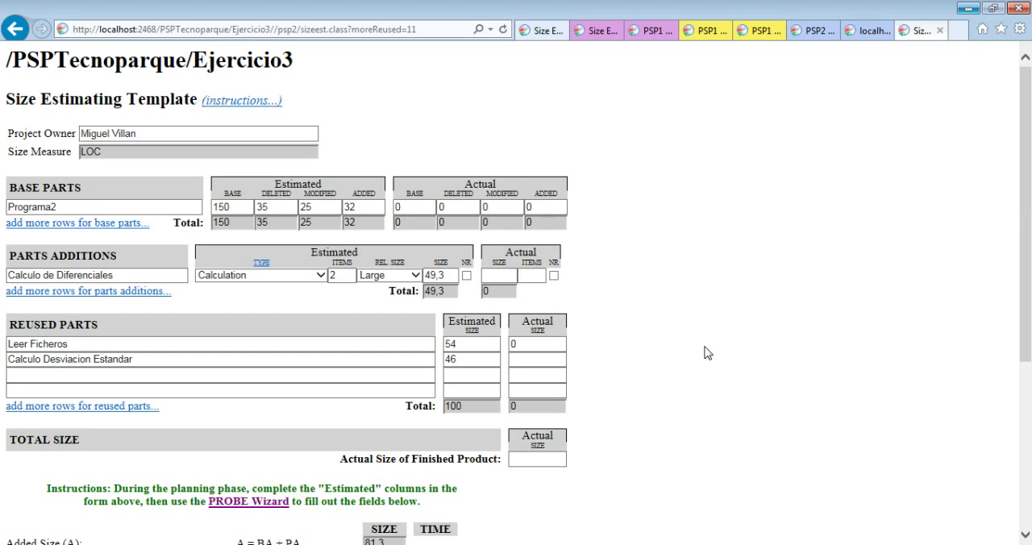
# Open the PSP2 Project Plan Summary for Ejercicio3 and examine its overall metrics and planned program size
pyautogui.click(970, 9)
pyautogui.click(419, 106)
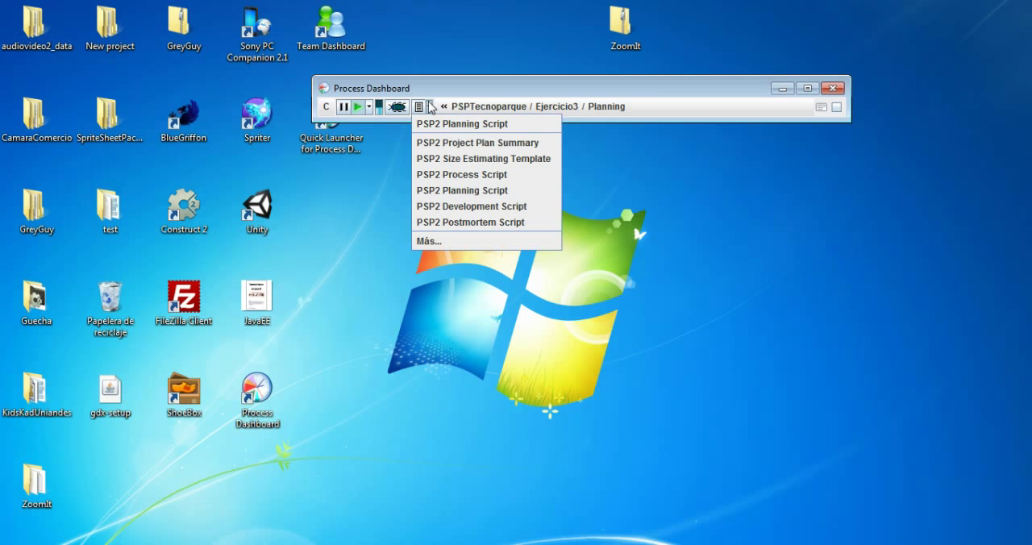
pyautogui.click(427, 145)
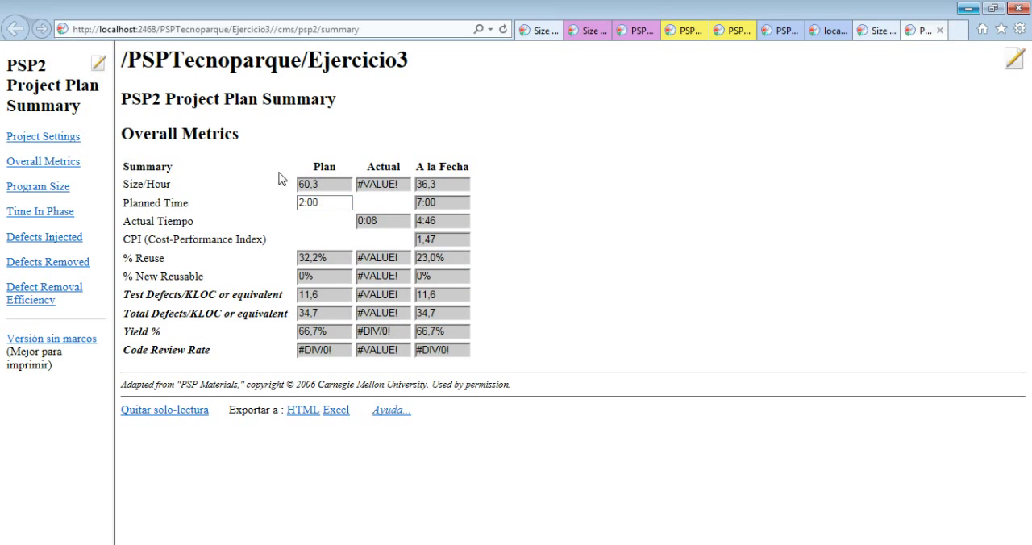
pyautogui.moveTo(306, 158)
pyautogui.mouseDown()
pyautogui.moveTo(300, 305)
pyautogui.moveTo(308, 187)
pyautogui.moveTo(297, 168)
pyautogui.mouseUp()
pyautogui.click(38, 191)
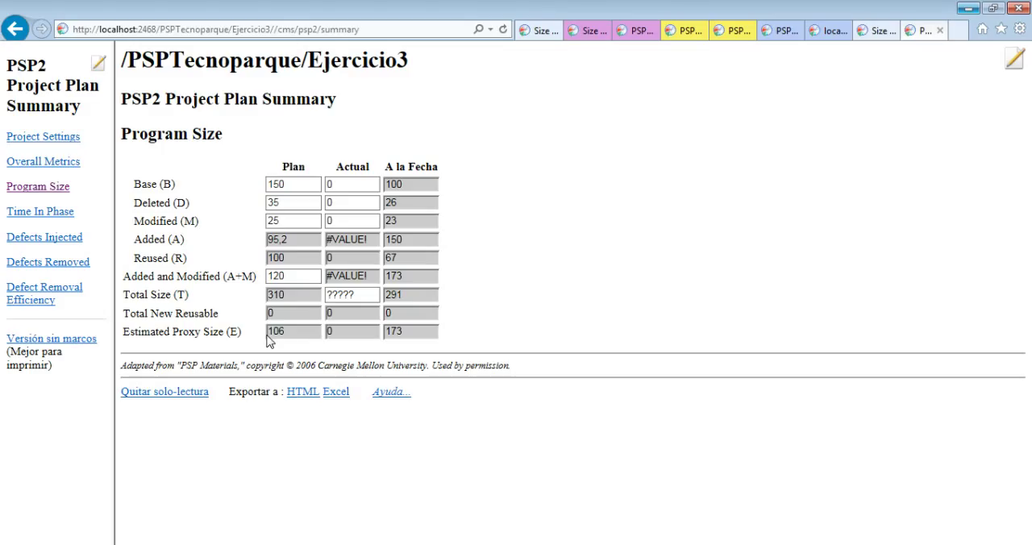
pyautogui.click(289, 277)
# Show the Time In Phase section of the plan summary and remove the read-only protection from its data
pyautogui.click(51, 214)
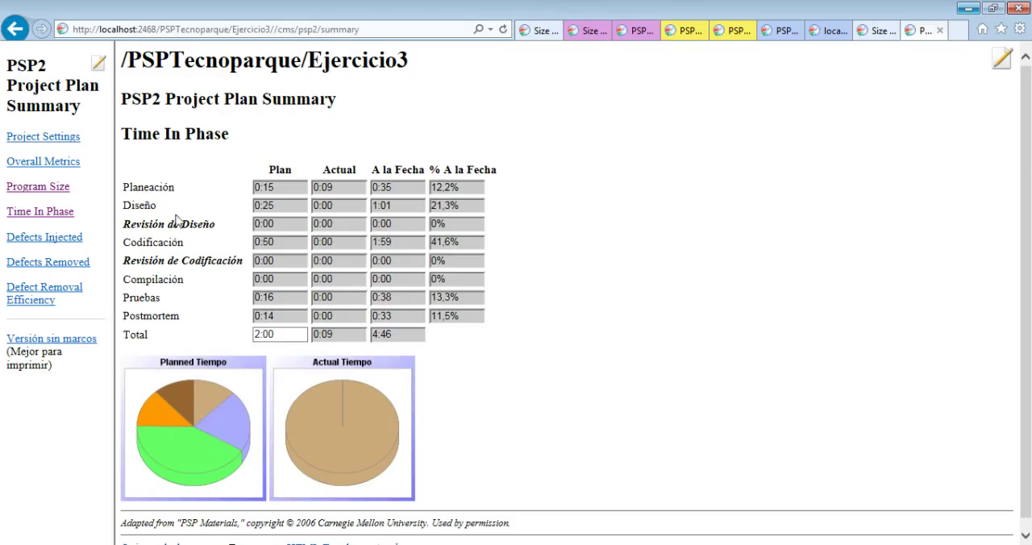
pyautogui.click(276, 223)
pyautogui.scroll(-1, 266, 245)
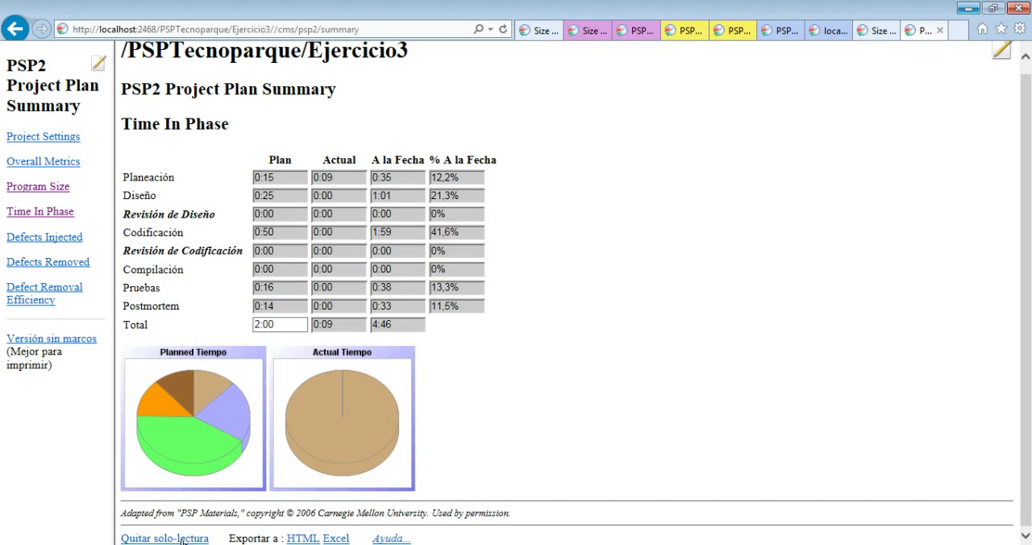
pyautogui.click(183, 539)
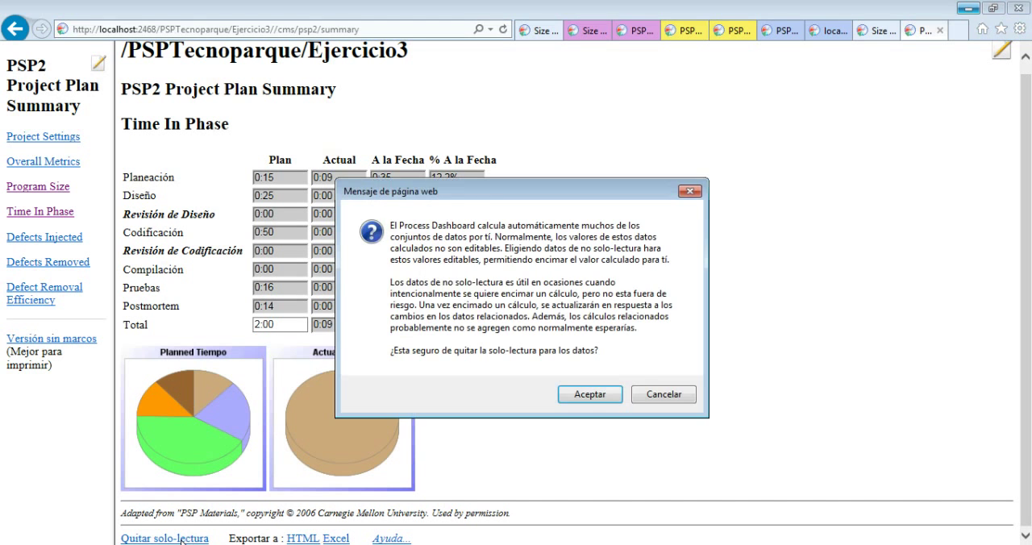
pyautogui.click(586, 397)
pyautogui.click(647, 359)
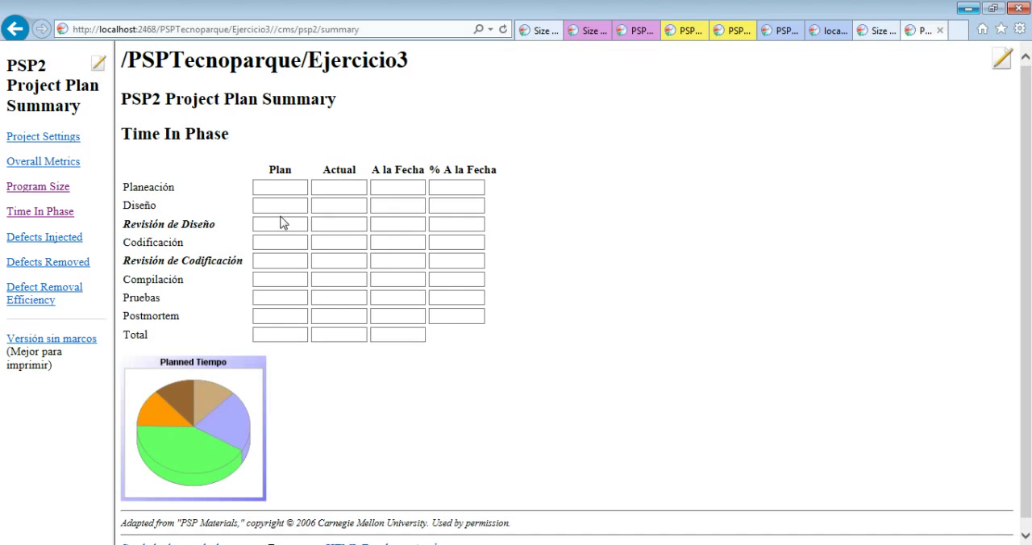
# Set the planned time for Revisión de Diseño to 0:13
pyautogui.click(276, 224)
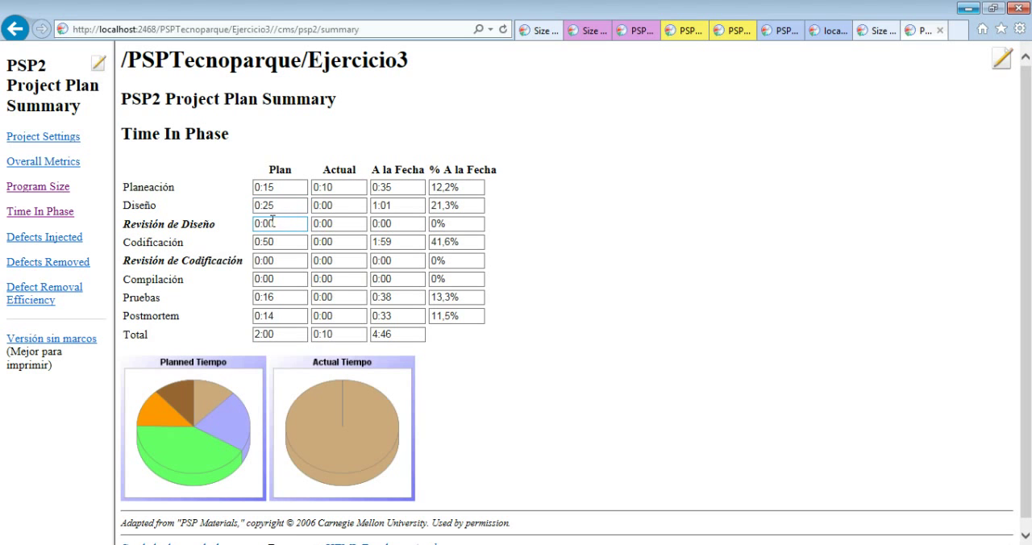
pyautogui.press('BackSpace')
pyautogui.press('BackSpace')
pyautogui.write('13')
# Set the planned time for Revisión de Codificación to 0:30
pyautogui.click(275, 246)
pyautogui.click(282, 260)
pyautogui.click(274, 261)
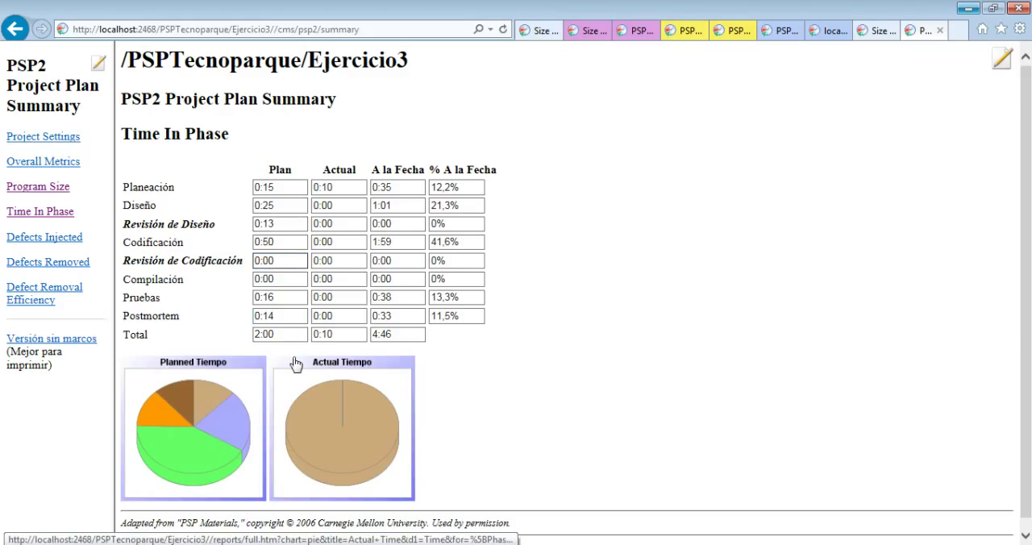
pyautogui.press('BackSpace')
pyautogui.press('BackSpace')
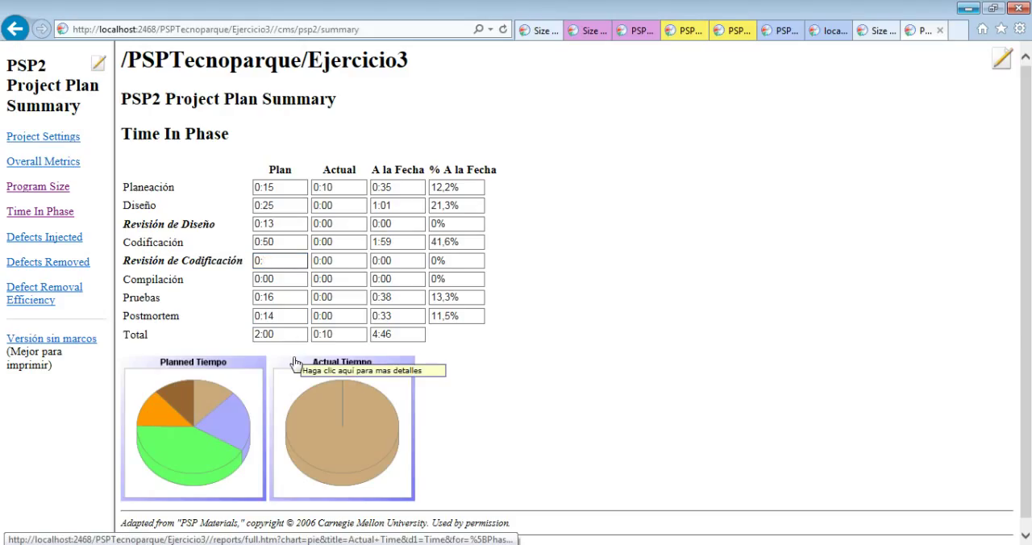
pyautogui.write('30')
# Set the planned time for Pruebas to 0:10
pyautogui.click(289, 280)
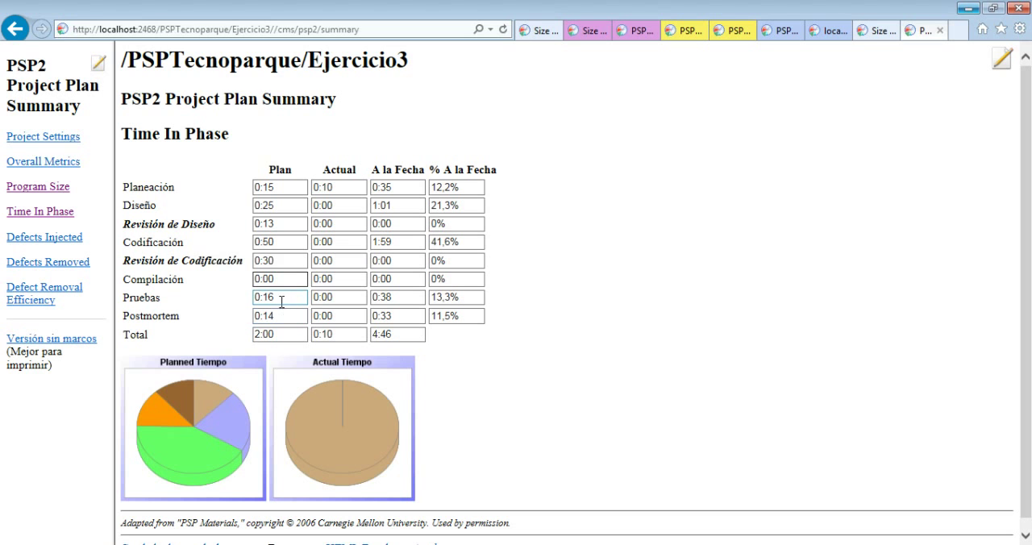
pyautogui.click(279, 297)
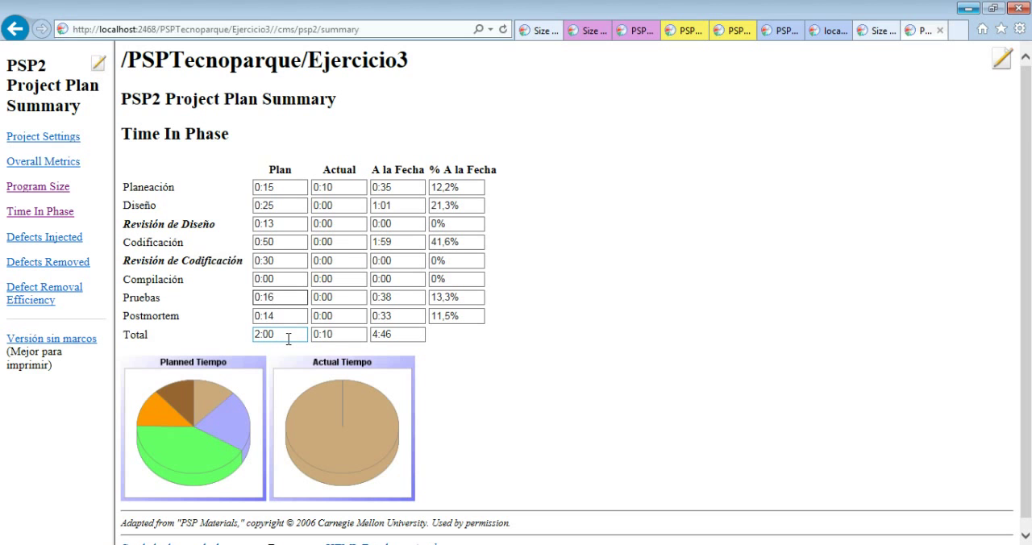
pyautogui.press('BackSpace')
pyautogui.press('BackSpace')
pyautogui.write('10')
pyautogui.click(568, 371)
pyautogui.scroll(-1, 628, 269)
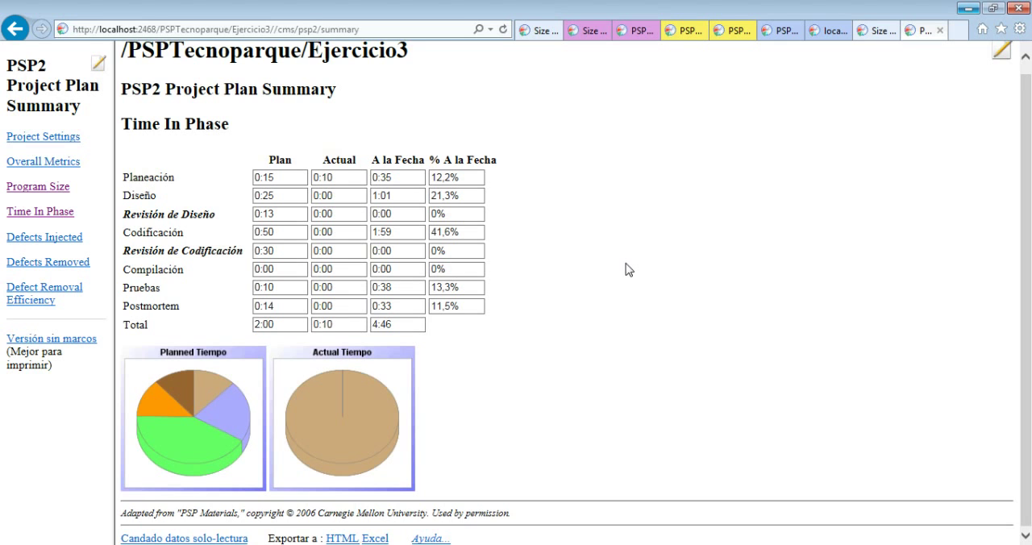
pyautogui.scroll(1, 628, 269)
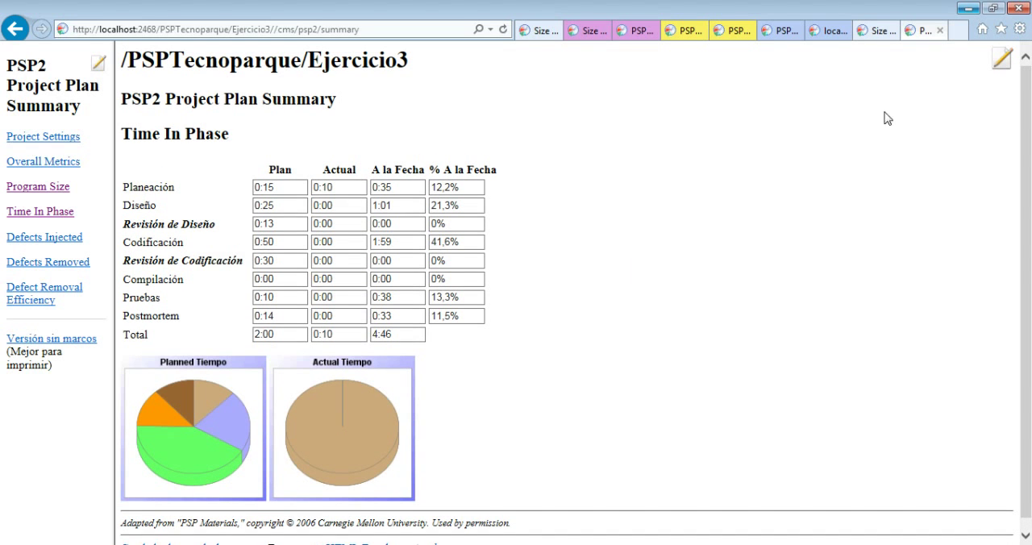
# Compare the planned defects per phase in the Defects Injected and Defects Removed sections of the plan summary
pyautogui.click(969, 12)
pyautogui.click(50, 242)
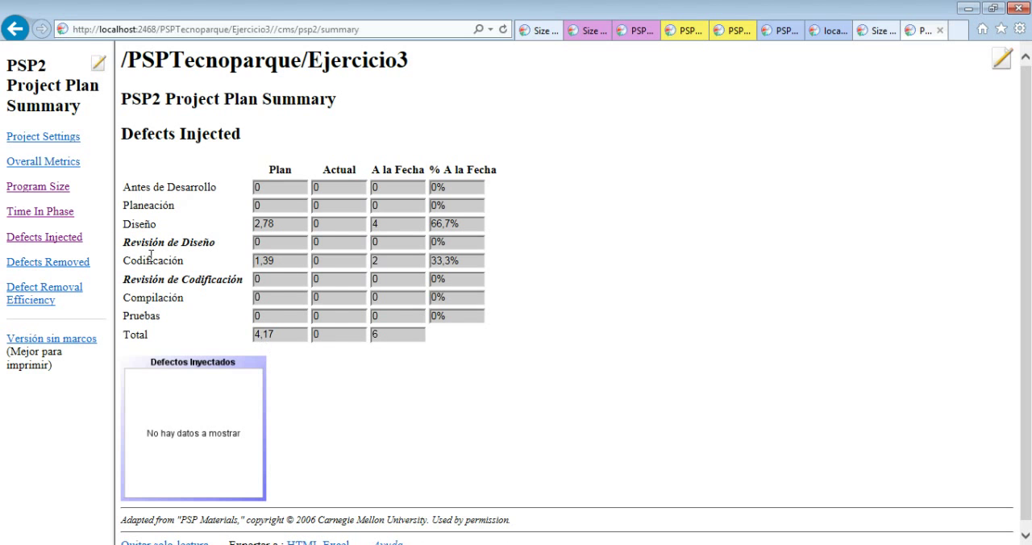
pyautogui.click(63, 269)
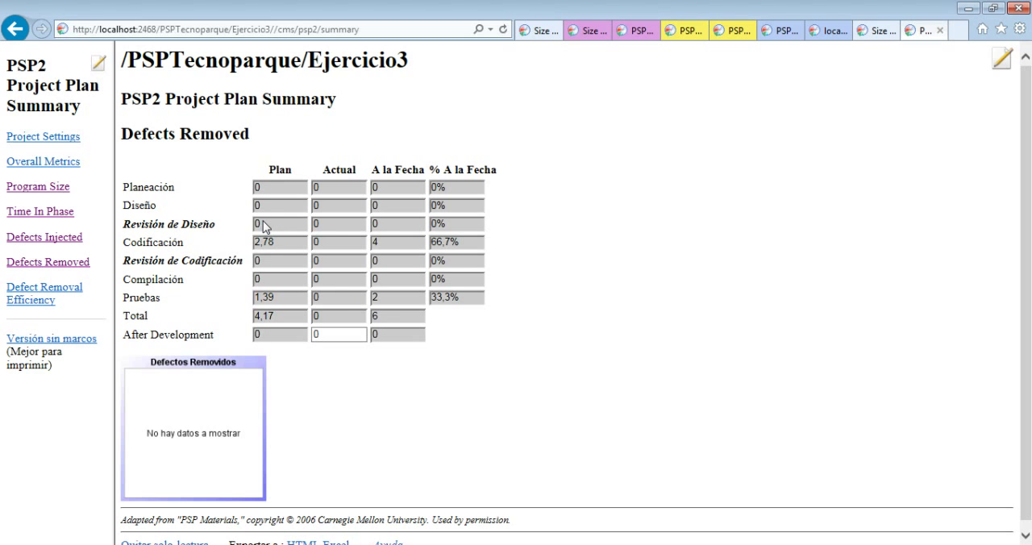
pyautogui.click(44, 238)
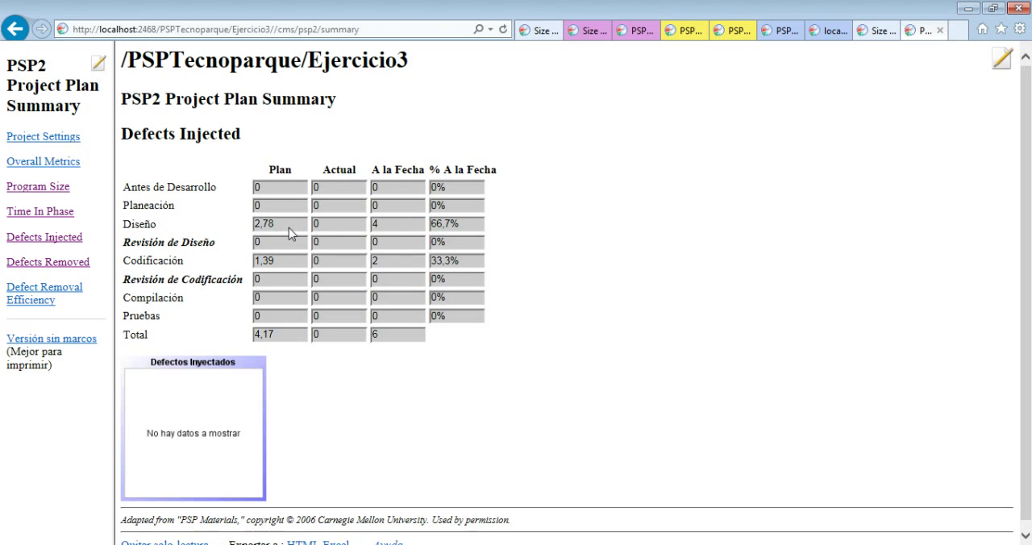
pyautogui.click(64, 272)
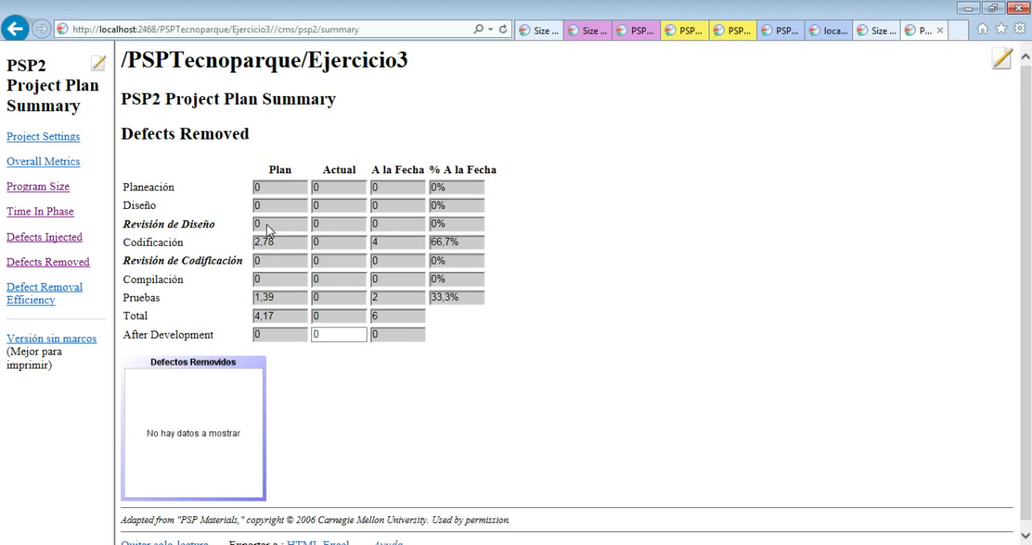
pyautogui.scroll(-1, 269, 231)
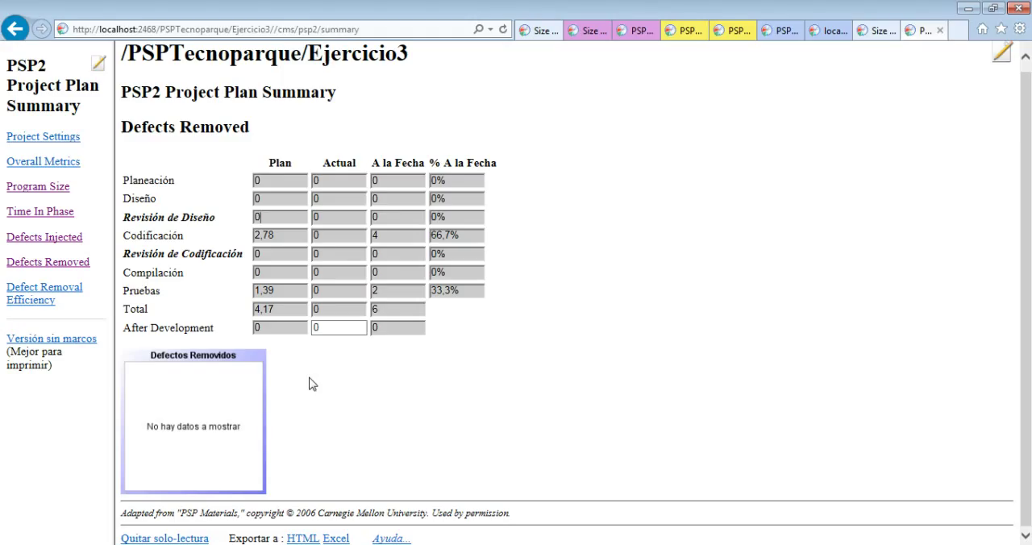
# Open the Windows Calculator and multiply the 2,78 planned defects by 0,7
pyautogui.click(21, 544)
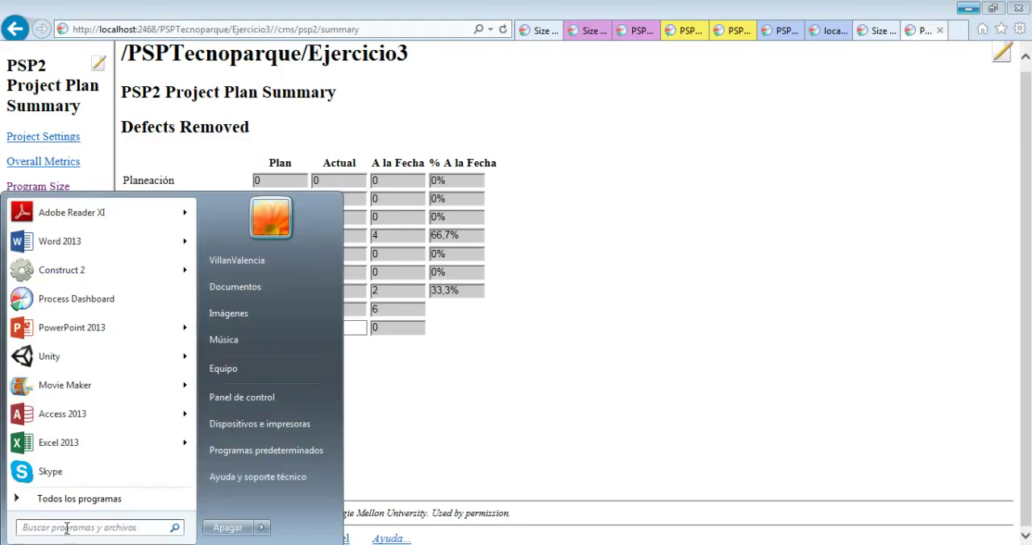
pyautogui.write('cal')
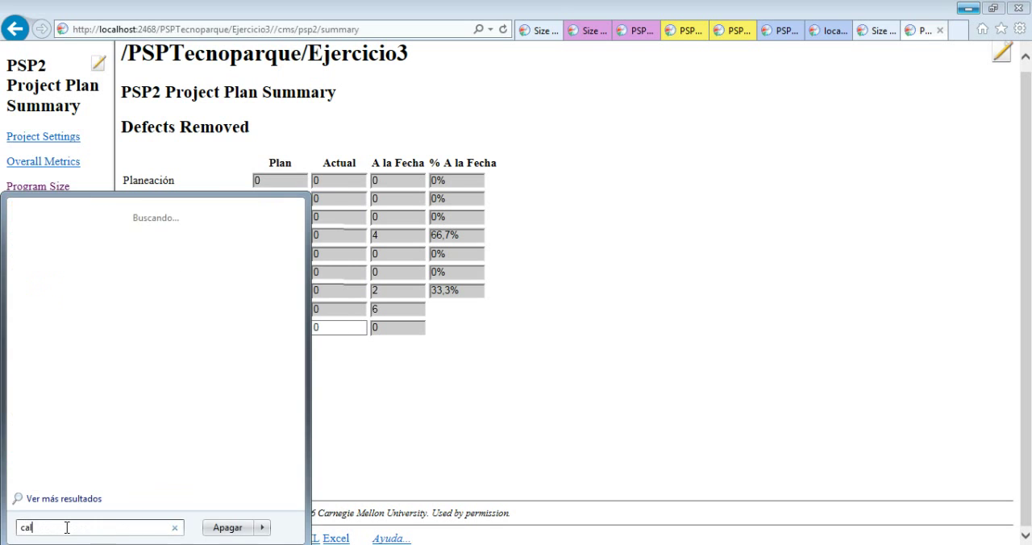
pyautogui.write('c')
pyautogui.press('Return')
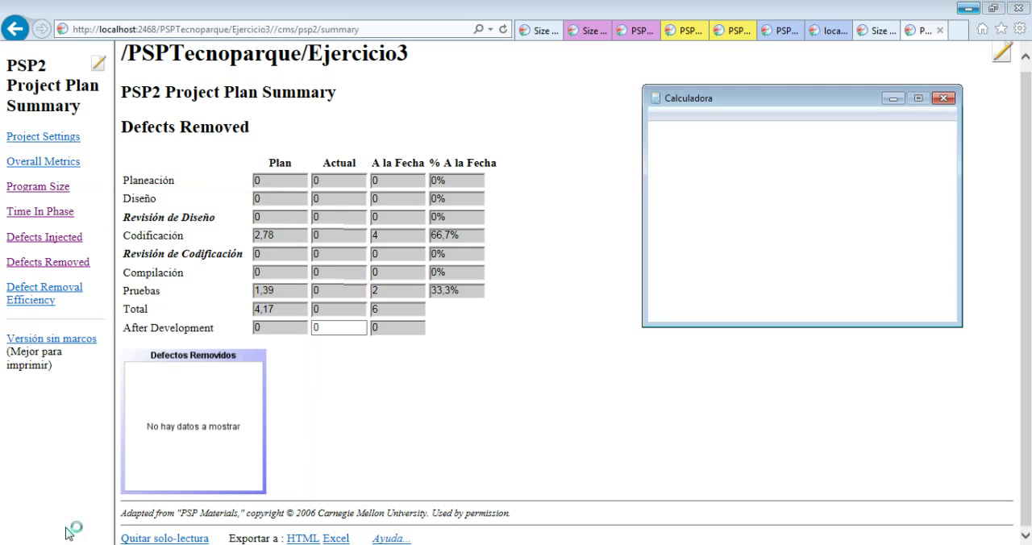
pyautogui.write('2,78')
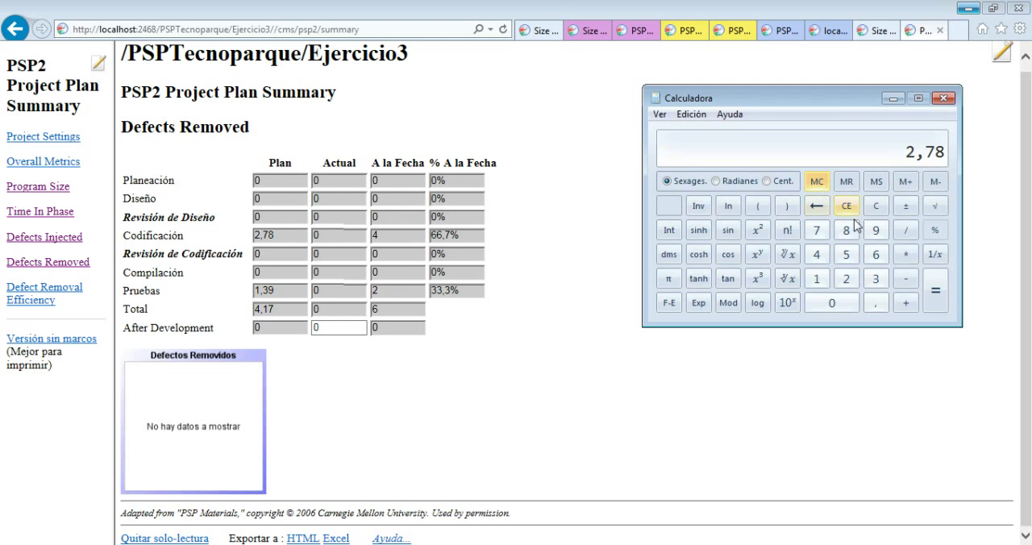
pyautogui.click(908, 258)
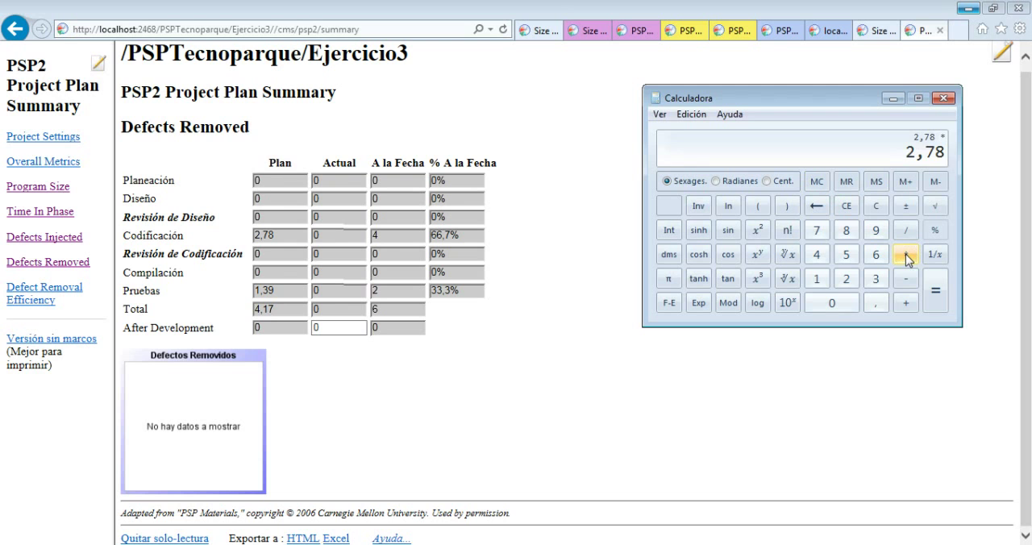
pyautogui.write('0,7')
pyautogui.press('Return')
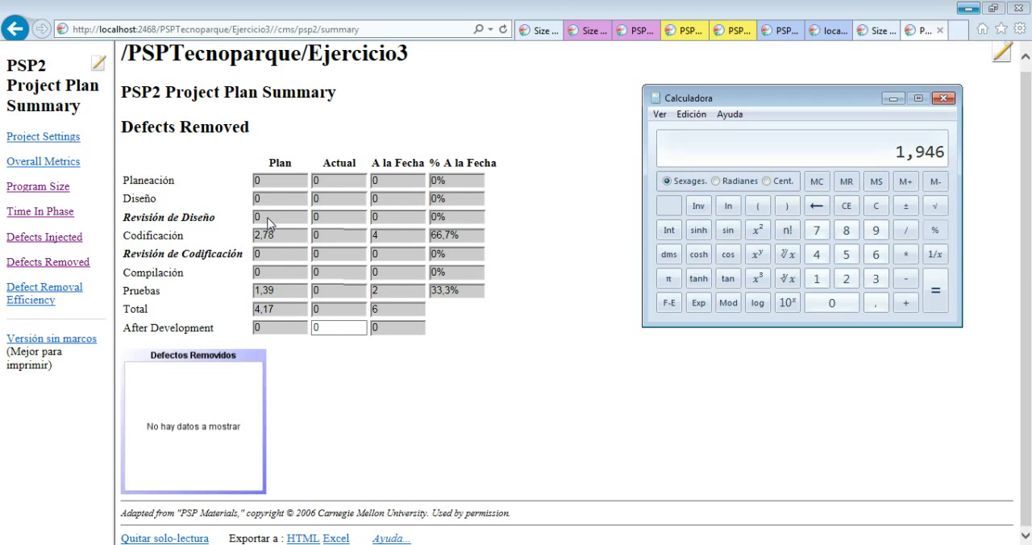
# Return to the Defects Removed section of the plan summary and remove the read-only protection from its data
pyautogui.click(377, 418)
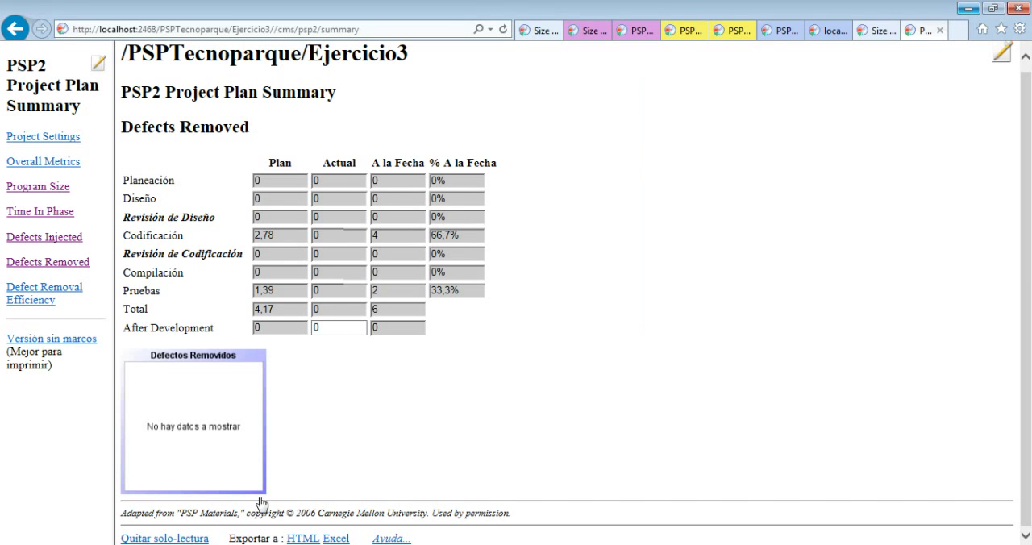
pyautogui.click(201, 538)
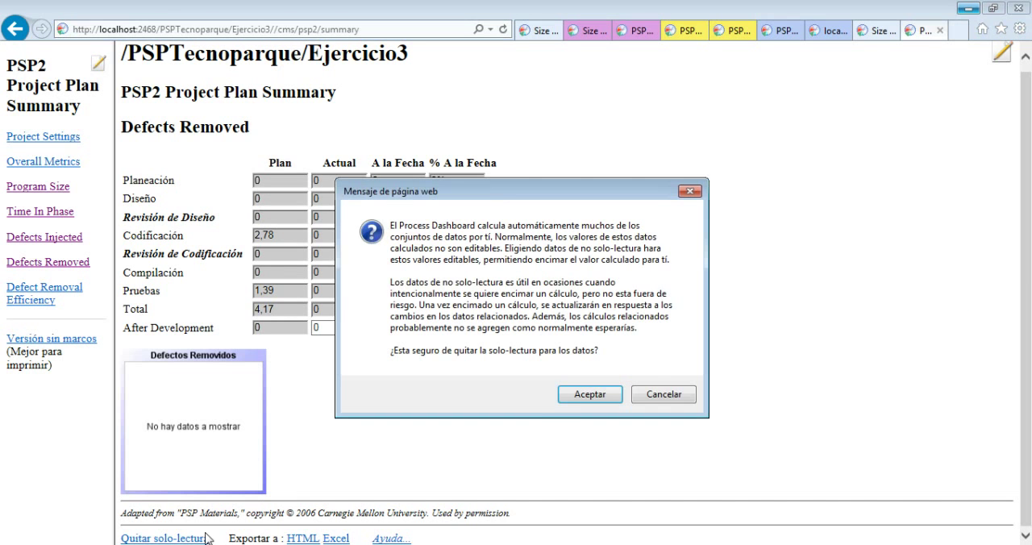
pyautogui.click(569, 403)
pyautogui.click(654, 356)
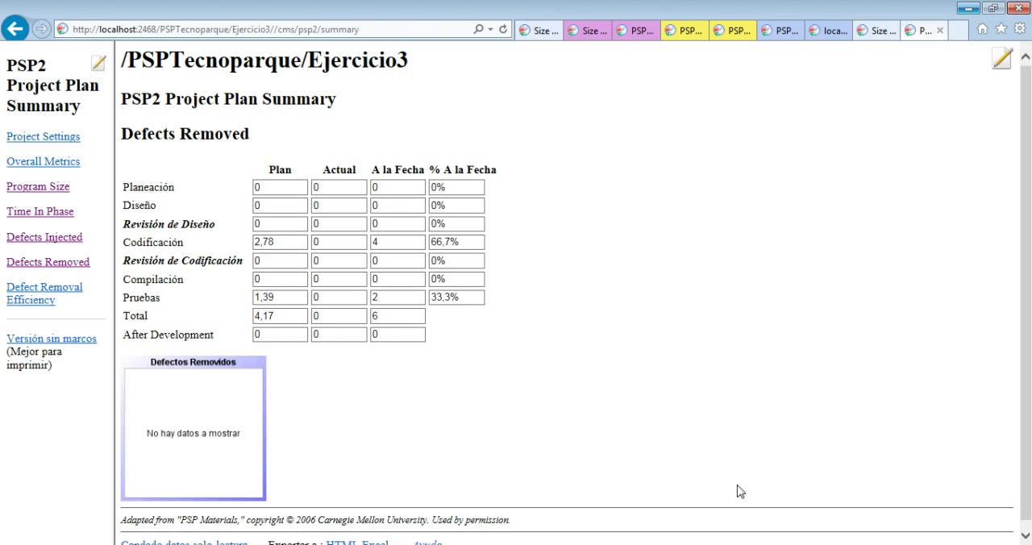
# Set the planned defects removed for Revisión de Diseño to the calculated 1,946
pyautogui.hotkey('alt', 'Tab')
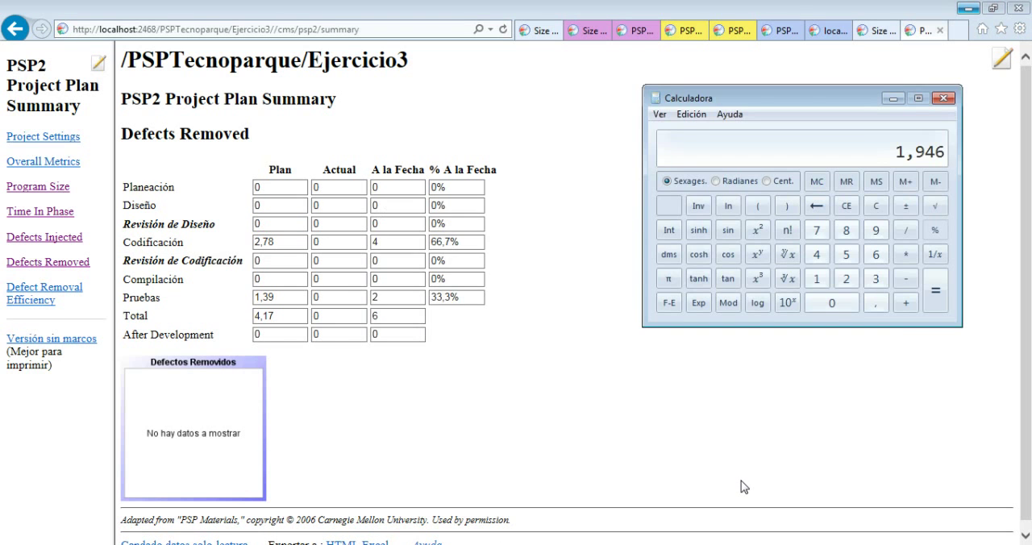
pyautogui.click(280, 243)
pyautogui.click(282, 224)
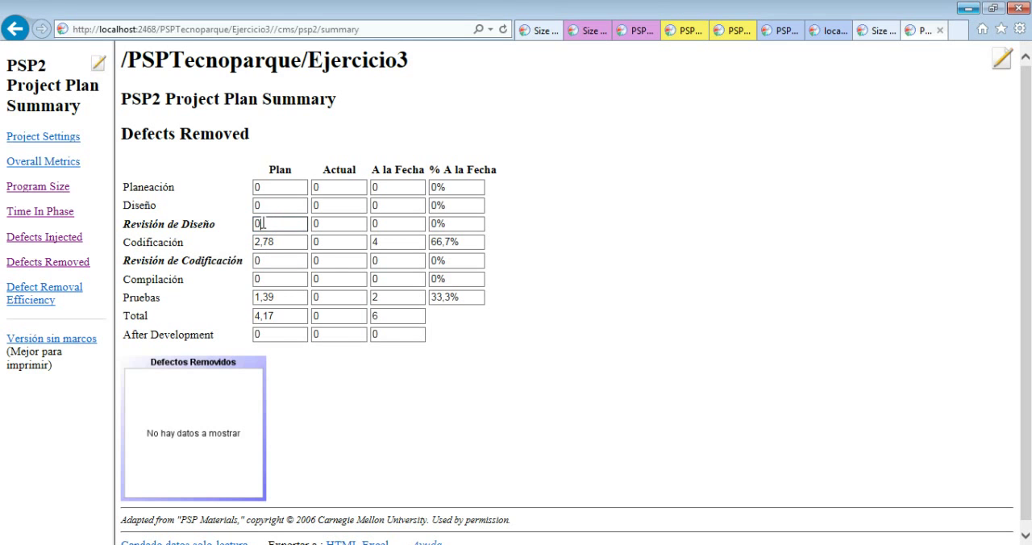
pyautogui.moveTo(266, 224); pyautogui.dragTo(255, 225)
pyautogui.write('1,946')
pyautogui.click(285, 239)
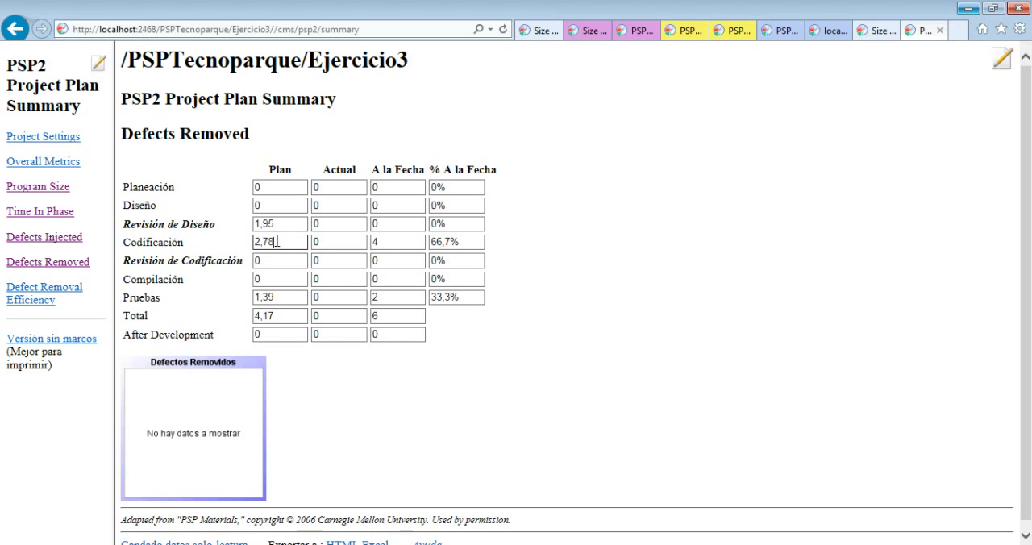
pyautogui.click(661, 325)
# Check the planned values in Defects Injected, return to Defects Removed and remove the read-only protection from its data
pyautogui.click(41, 243)
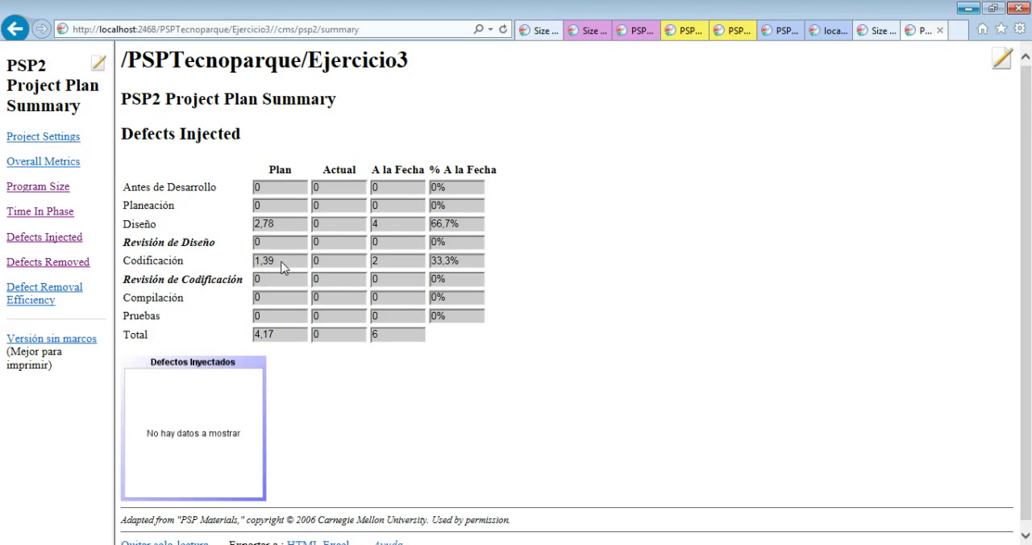
pyautogui.click(30, 270)
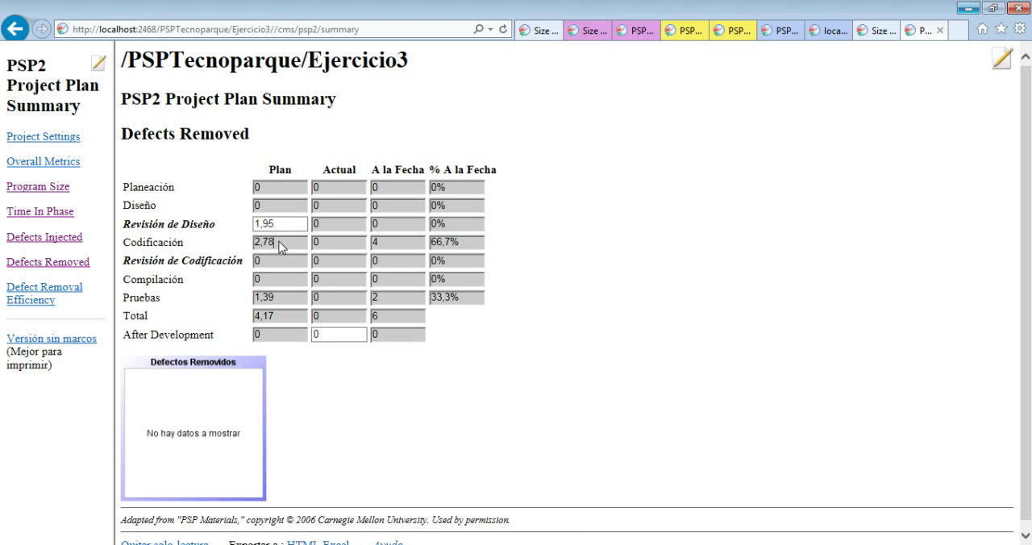
pyautogui.scroll(-1, 390, 411)
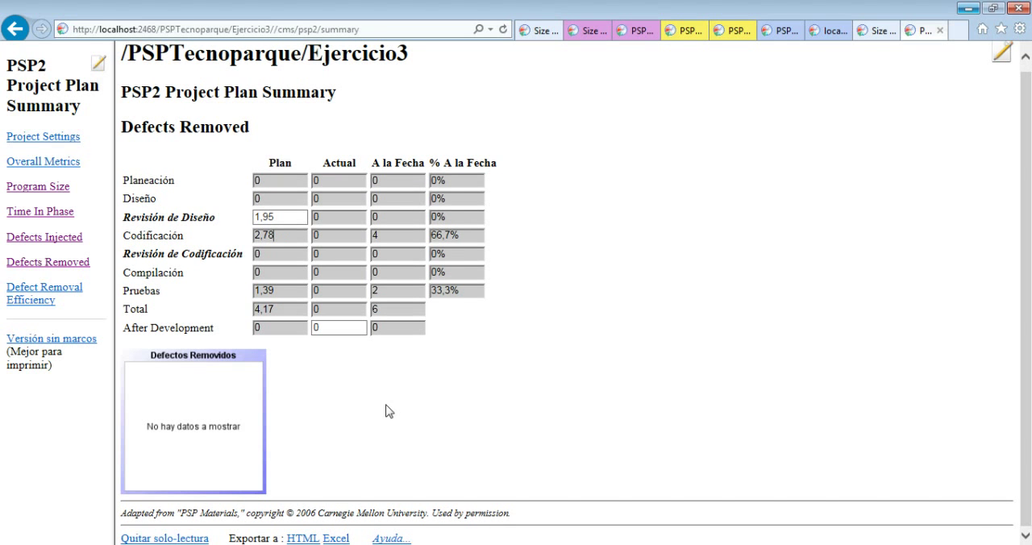
pyautogui.click(206, 539)
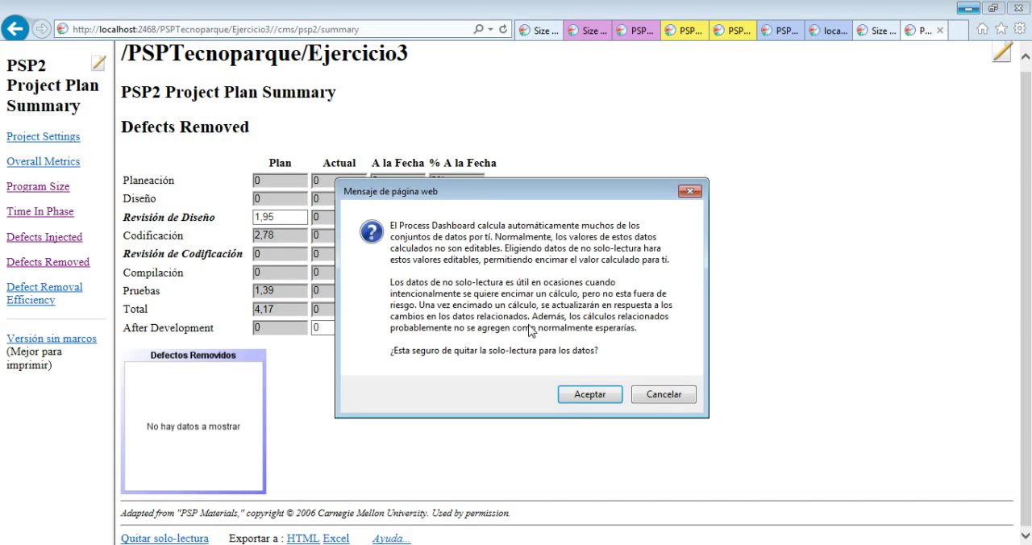
pyautogui.click(589, 396)
pyautogui.click(661, 357)
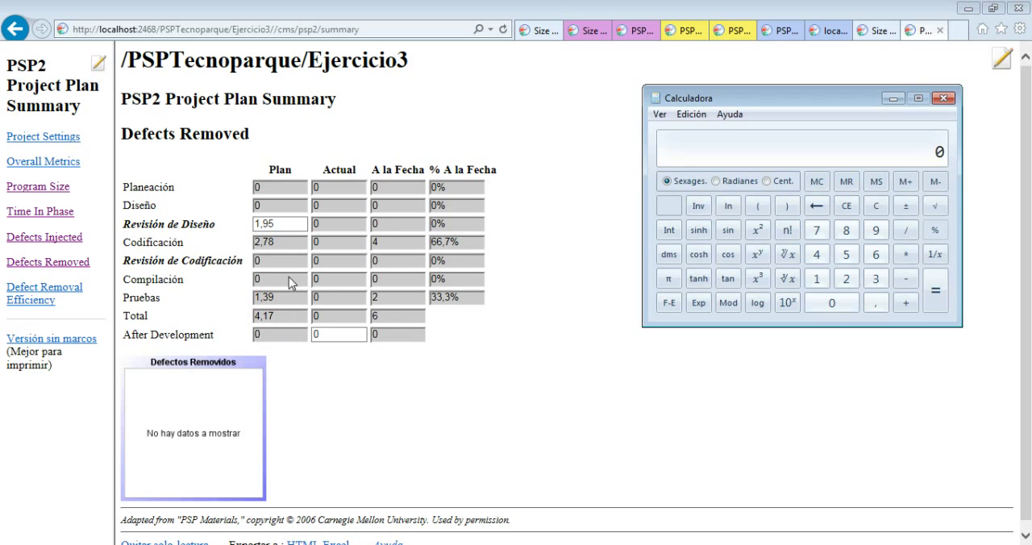
# Unlock the read-only Defects Removed data again and select the planned value for Codificación
pyautogui.click(280, 223)
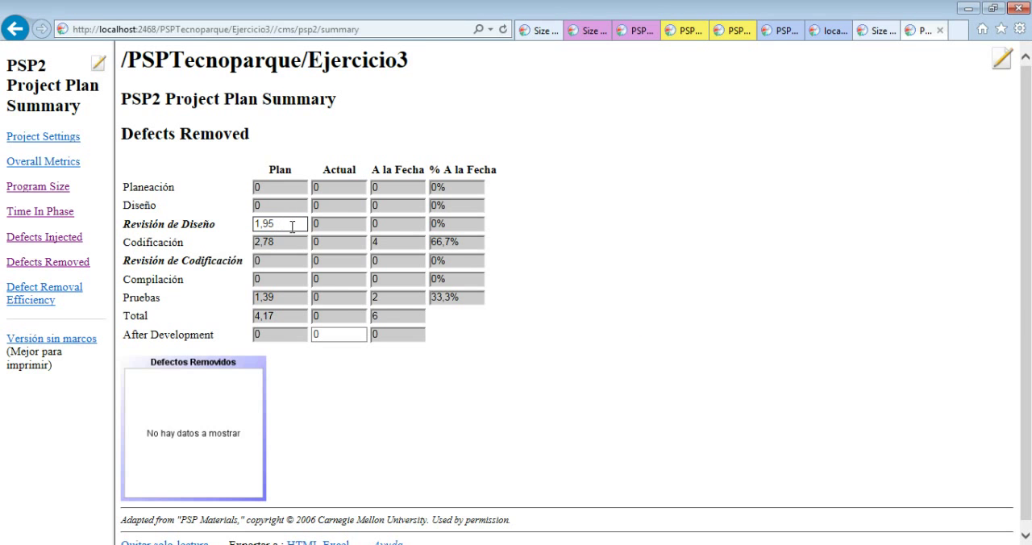
pyautogui.scroll(-1, 293, 234)
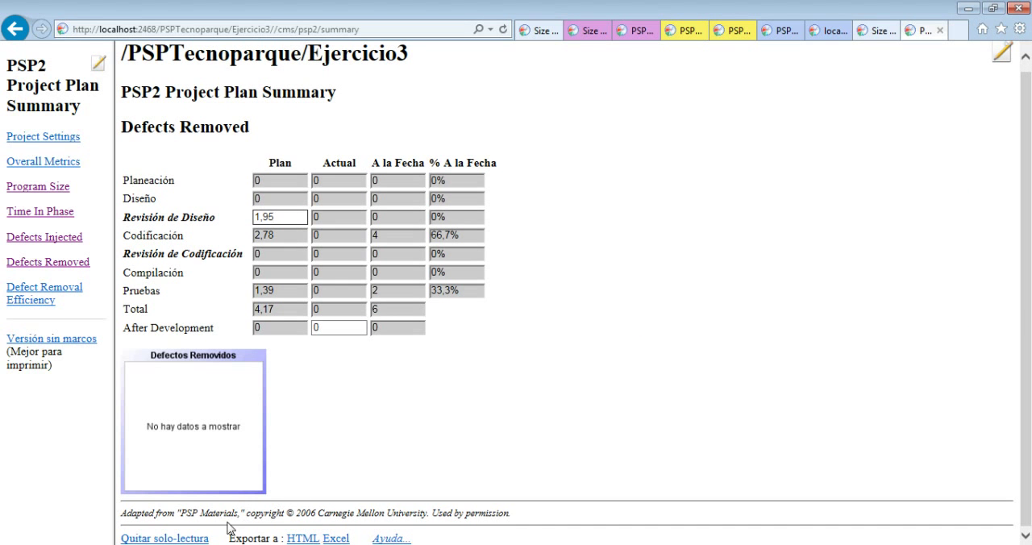
pyautogui.click(201, 538)
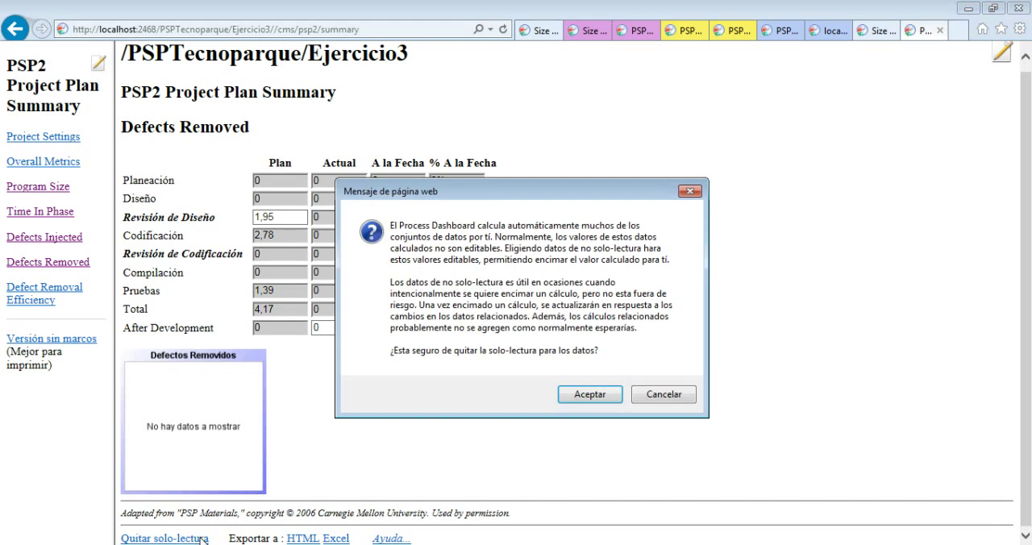
pyautogui.click(596, 395)
pyautogui.click(662, 355)
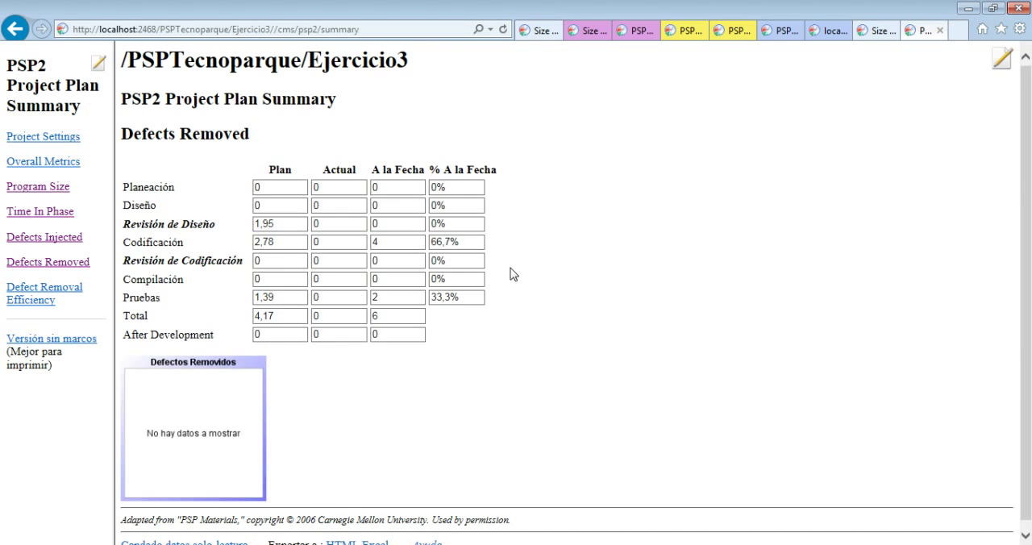
pyautogui.click(278, 241)
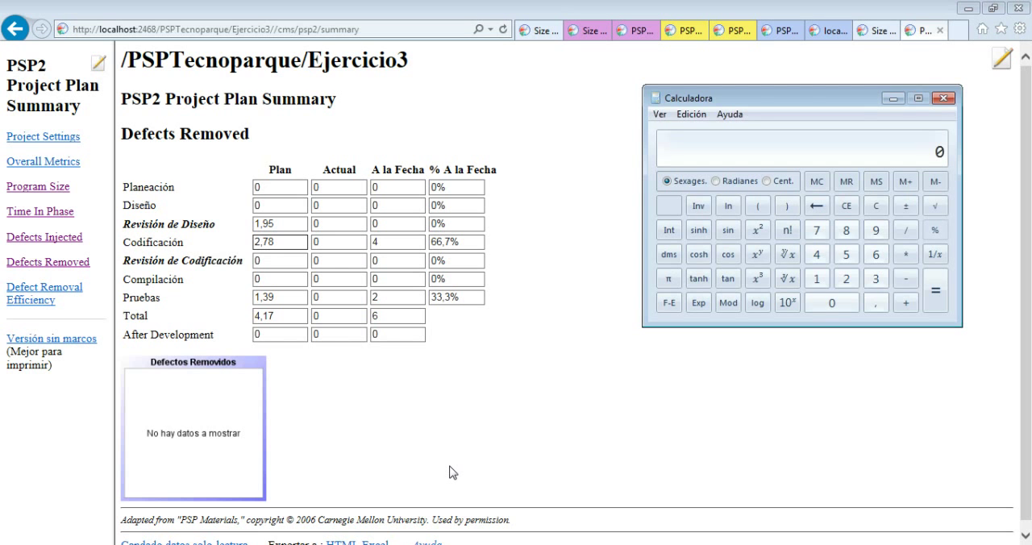
# Recalculate the planned defects for Revisión de Diseño in the Calculator by multiplying 2,78 by 0,7
pyautogui.write('2,78')
pyautogui.press('*')
pyautogui.write('0')
pyautogui.write(',7')
pyautogui.press('Return')
# Clear the Calculator and subtract the 1,95 planned defects of Revisión de Diseño from 2,78
pyautogui.press('Escape')
pyautogui.write('2,78')
pyautogui.press('-')
pyautogui.write('1,95')
pyautogui.press('Return')
# Check the planned defects injected in Codificación, and make the Defects Removed data editable by removing its read-only protection
pyautogui.click(64, 241)
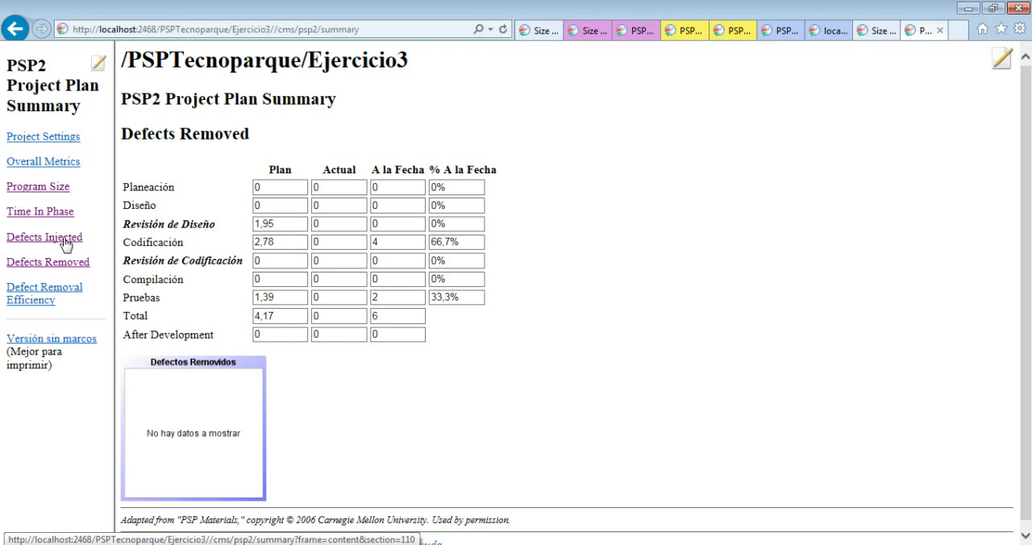
pyautogui.click(65, 240)
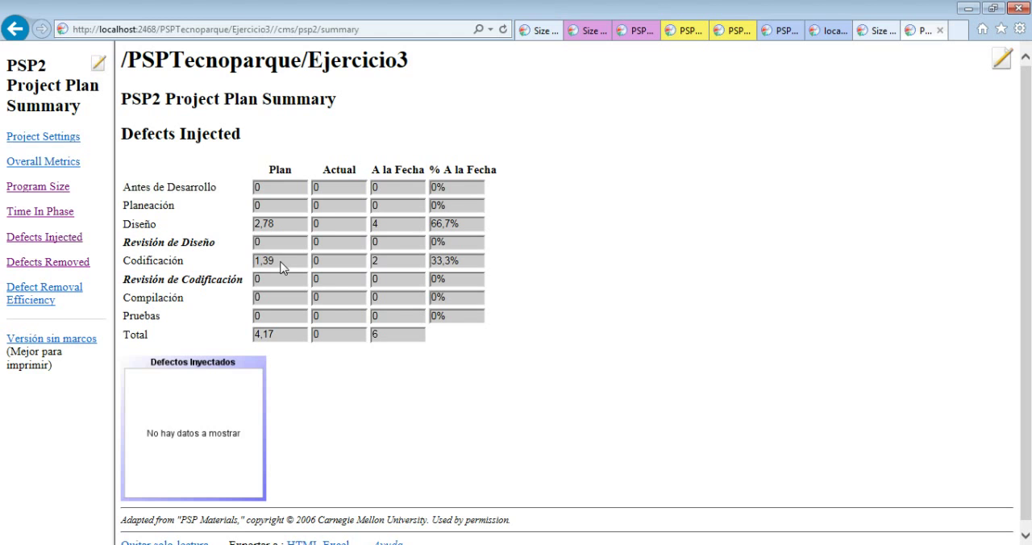
pyautogui.click(50, 264)
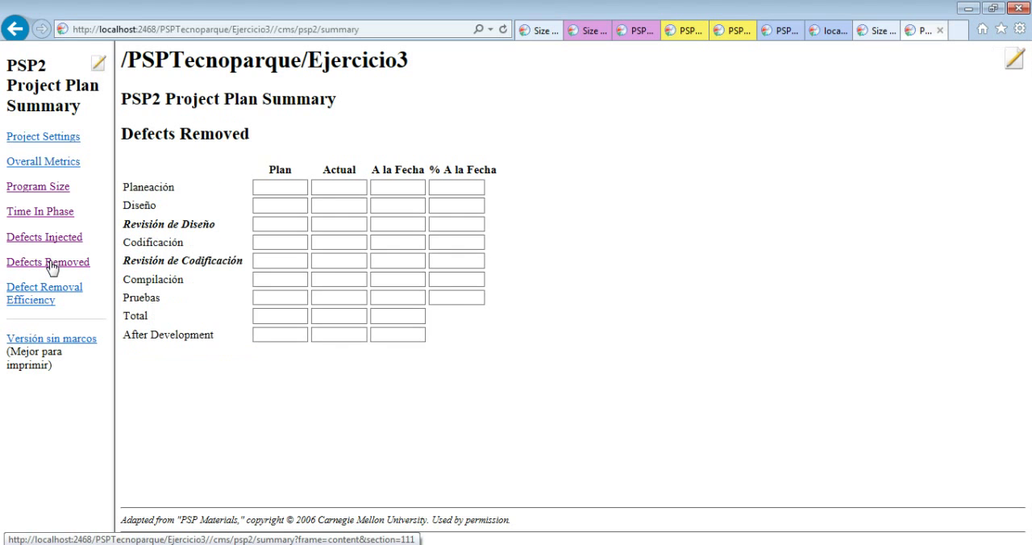
pyautogui.scroll(-1, 156, 466)
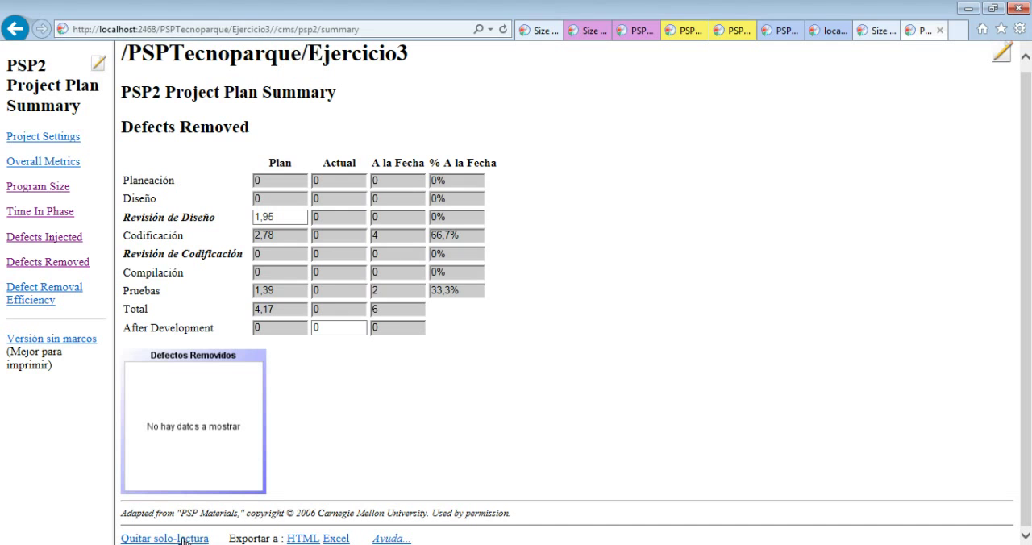
pyautogui.click(182, 538)
pyautogui.click(584, 398)
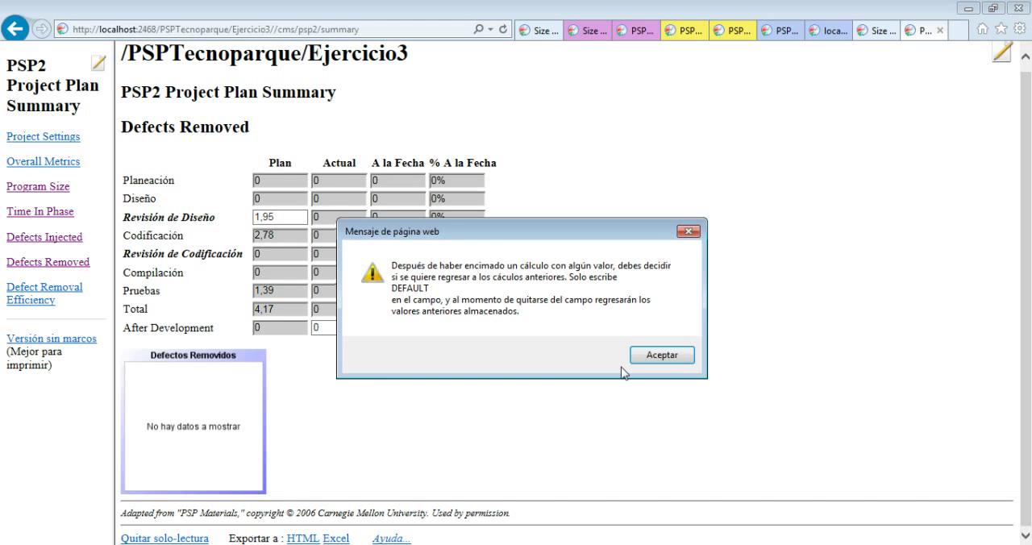
pyautogui.click(649, 357)
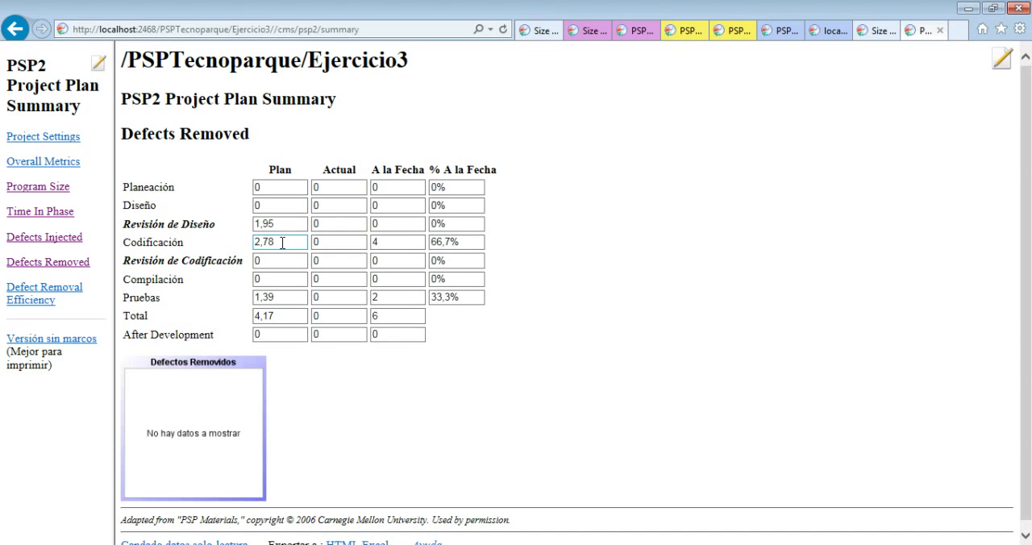
# Switch to the Calculator and add the 1,39 planned defects injected in Codificación to the remaining 0,83
pyautogui.click(279, 241)
pyautogui.click(501, 543)
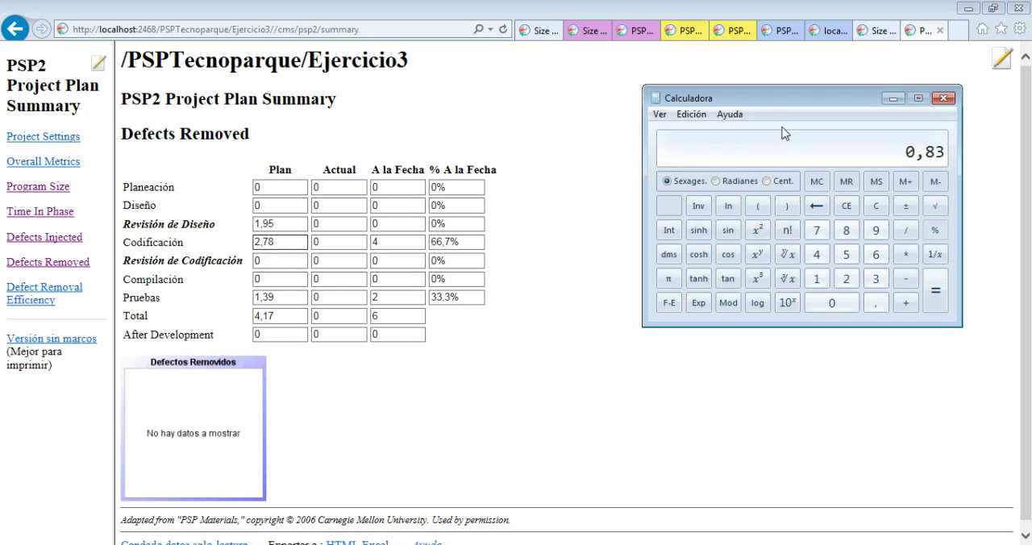
pyautogui.click(905, 304)
pyautogui.write('1,39')
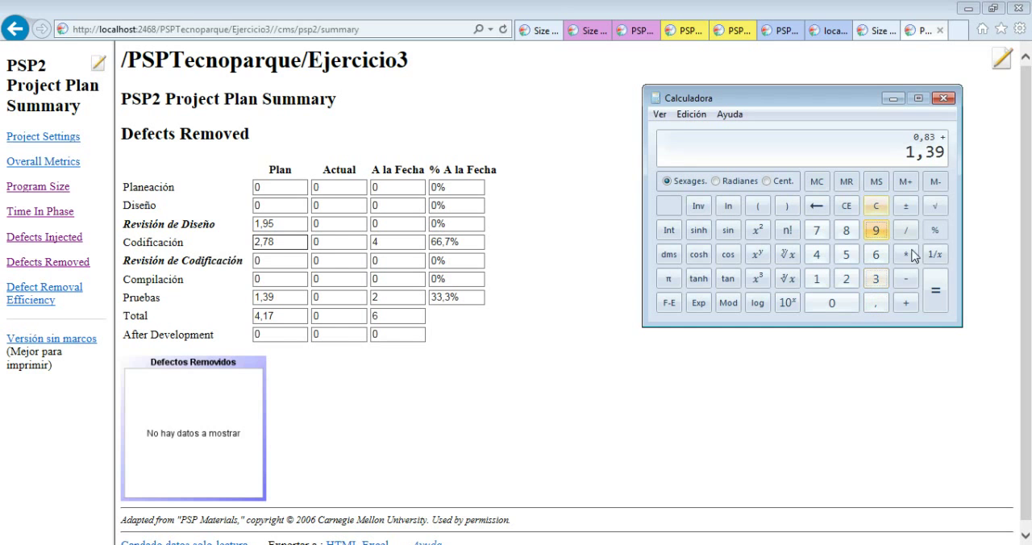
pyautogui.click(938, 295)
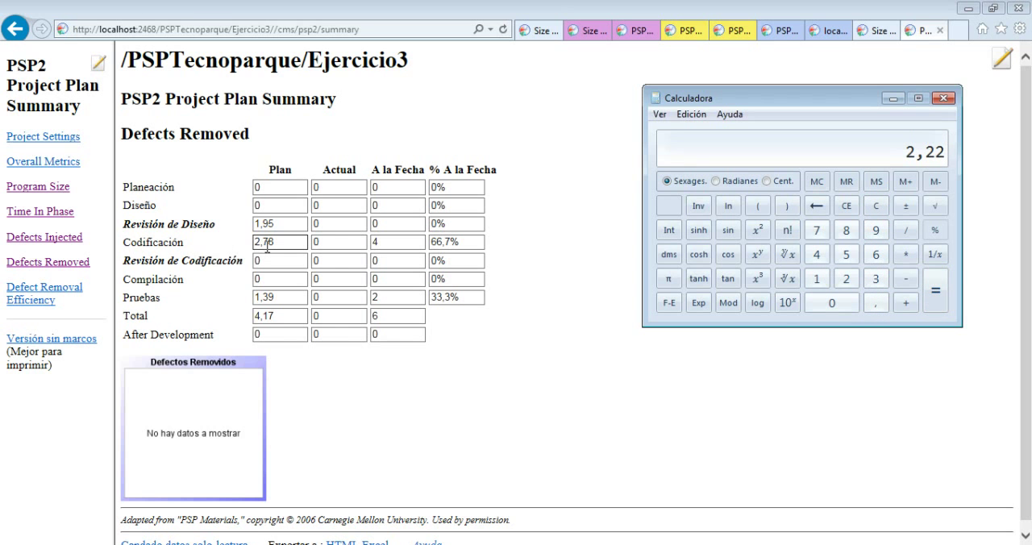
# Multiply the 2,22 sum by 0,7 in the Calculator
pyautogui.click(907, 256)
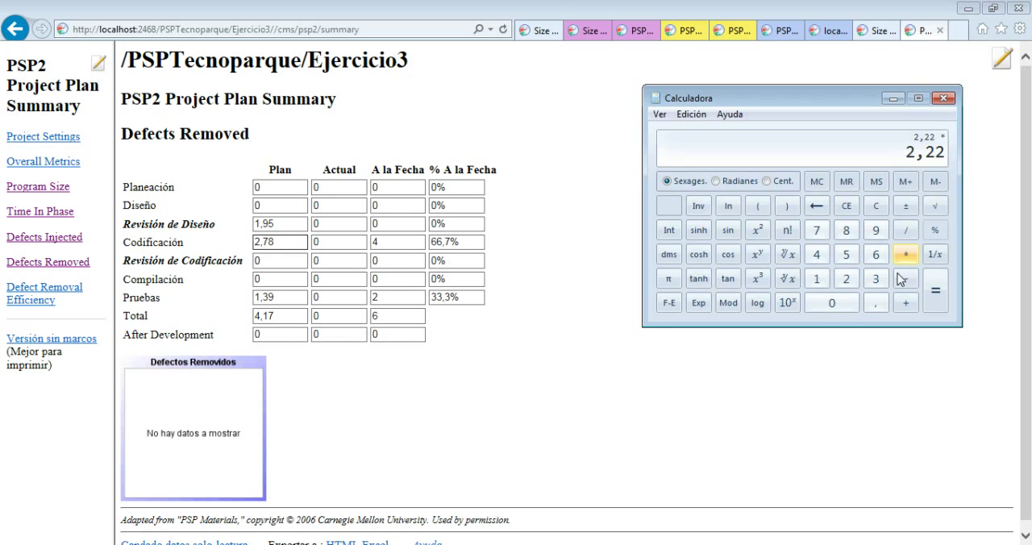
pyautogui.click(834, 305)
pyautogui.click(876, 303)
pyautogui.click(816, 230)
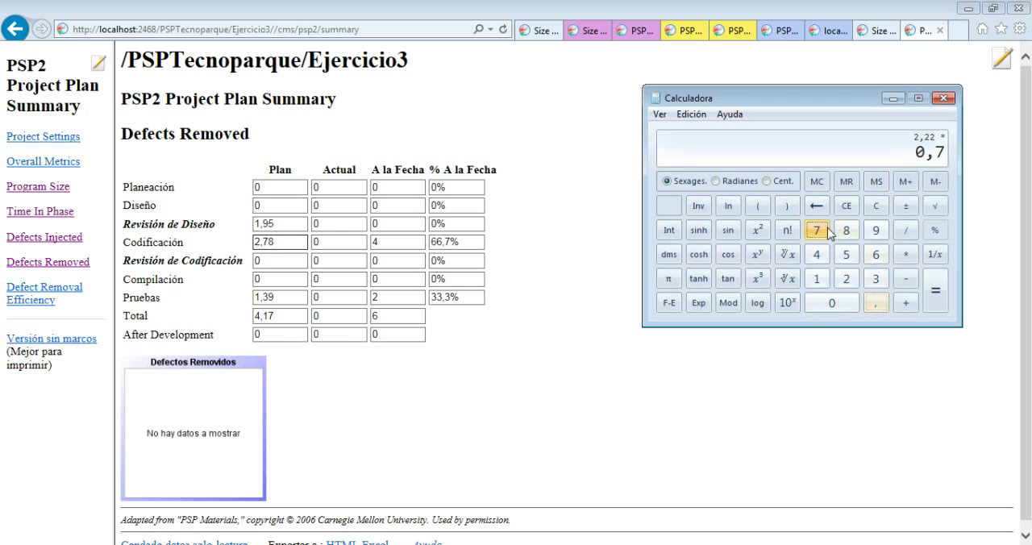
pyautogui.click(935, 292)
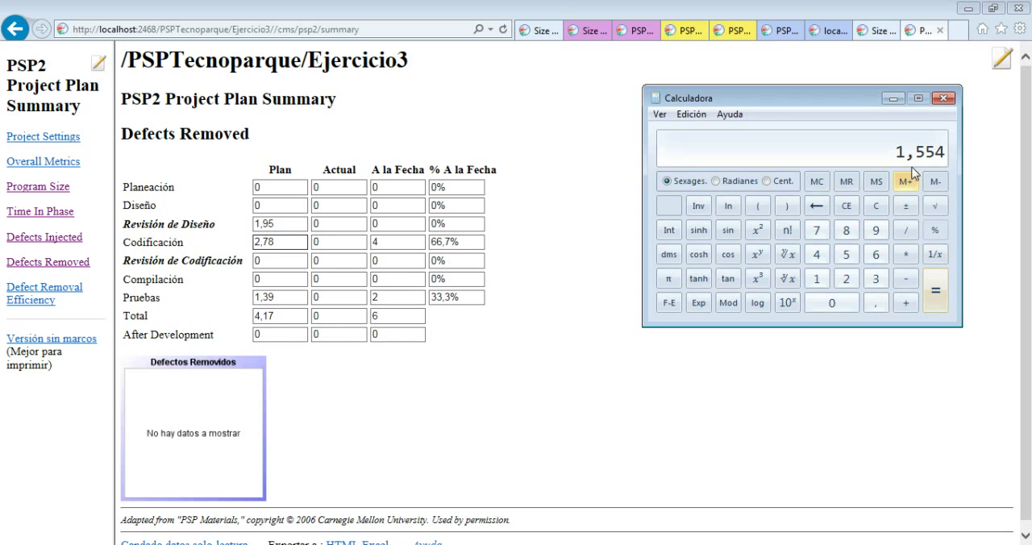
# Set the planned defects removed for Codificación to 1,55
pyautogui.click(283, 242)
pyautogui.doubleClick(274, 241)
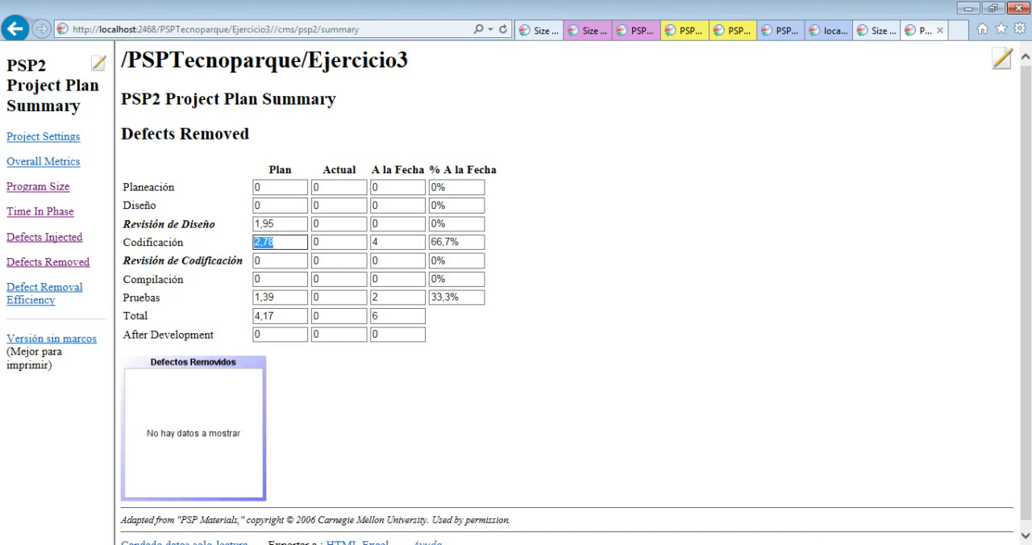
pyautogui.hotkey('alt', 'Tab')
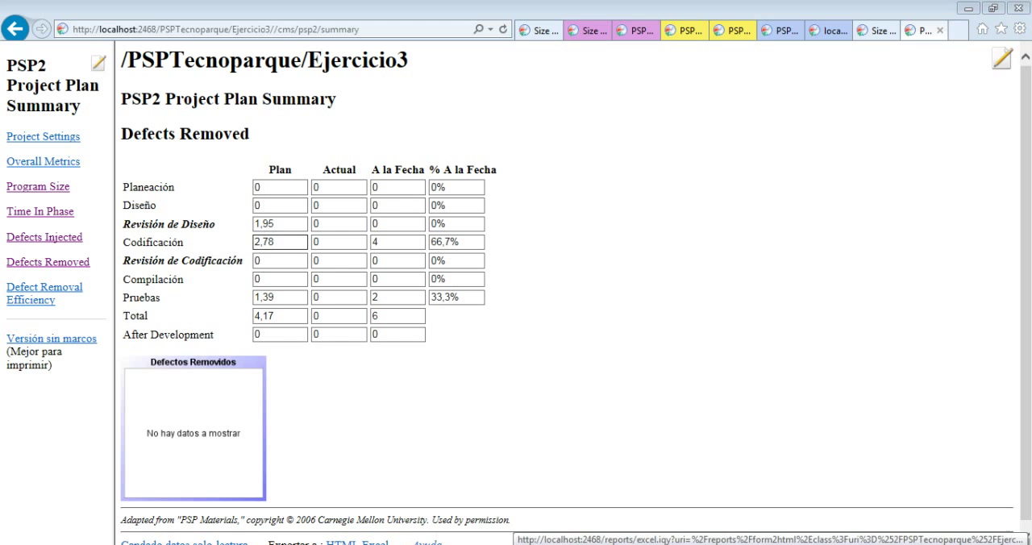
pyautogui.click(387, 544)
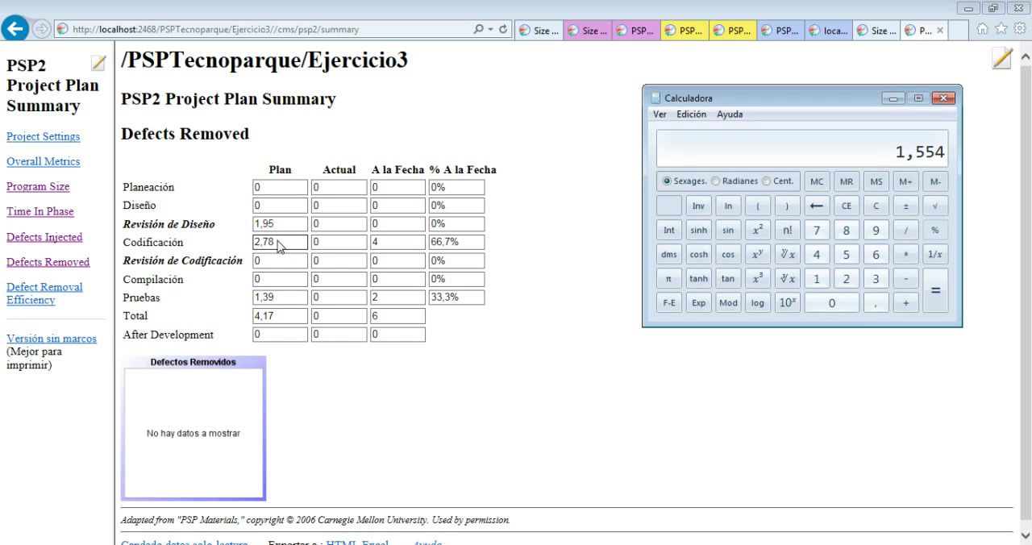
pyautogui.hotkey('alt', 'Tab')
pyautogui.write('1,55')
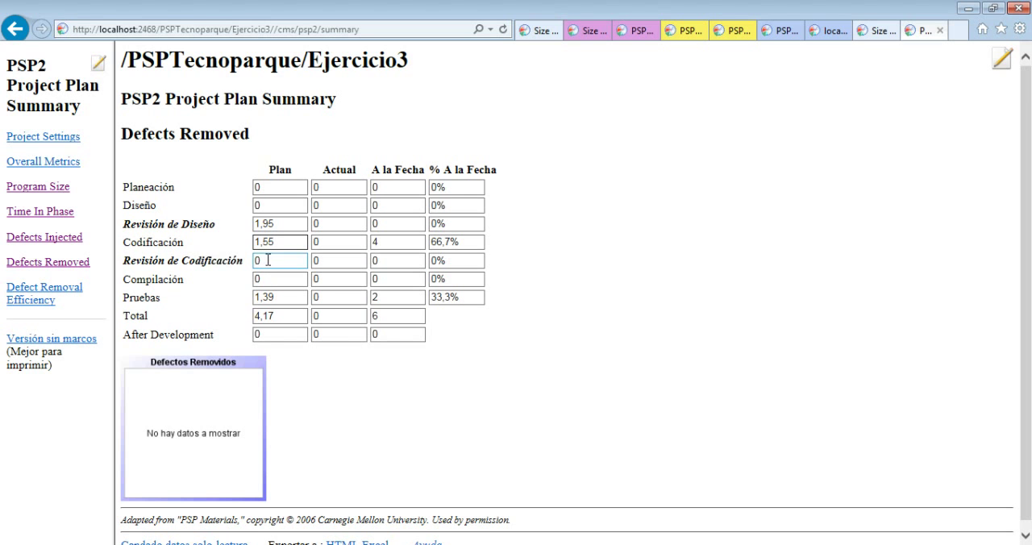
# Set the planned defects removed to 0 for Codificación and to 1,55 for Revisión de Codificación
pyautogui.moveTo(278, 243); pyautogui.dragTo(247, 242)
pyautogui.write('0')
pyautogui.press('Tab')
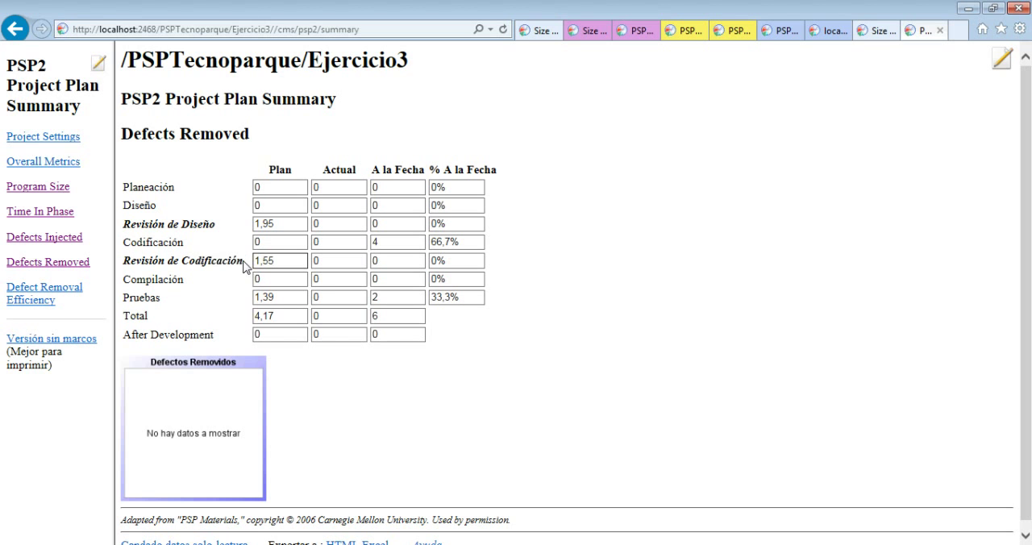
pyautogui.click(311, 381)
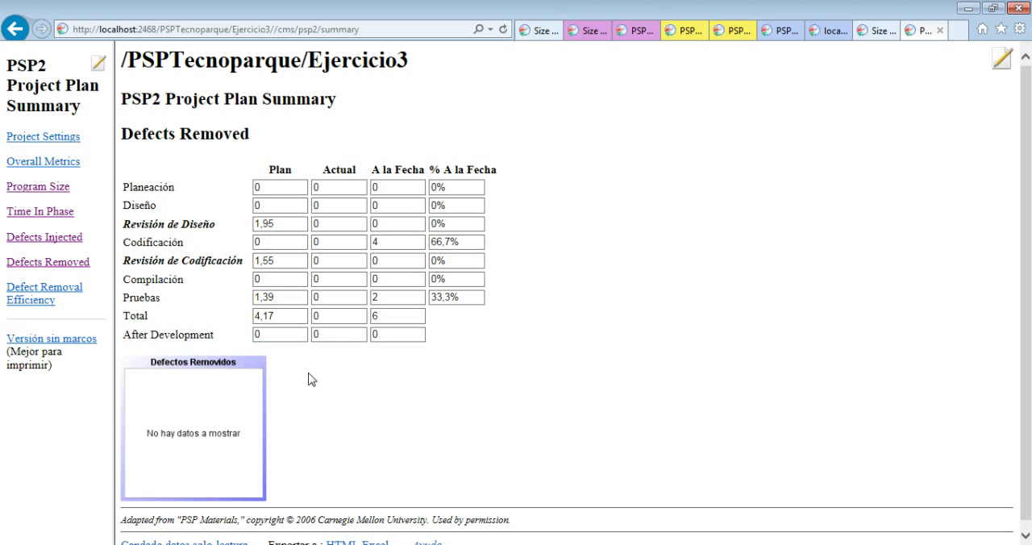
pyautogui.click(274, 279)
# Switch to the Calculator and subtract 2,22 from the 1,554 result
pyautogui.click(283, 298)
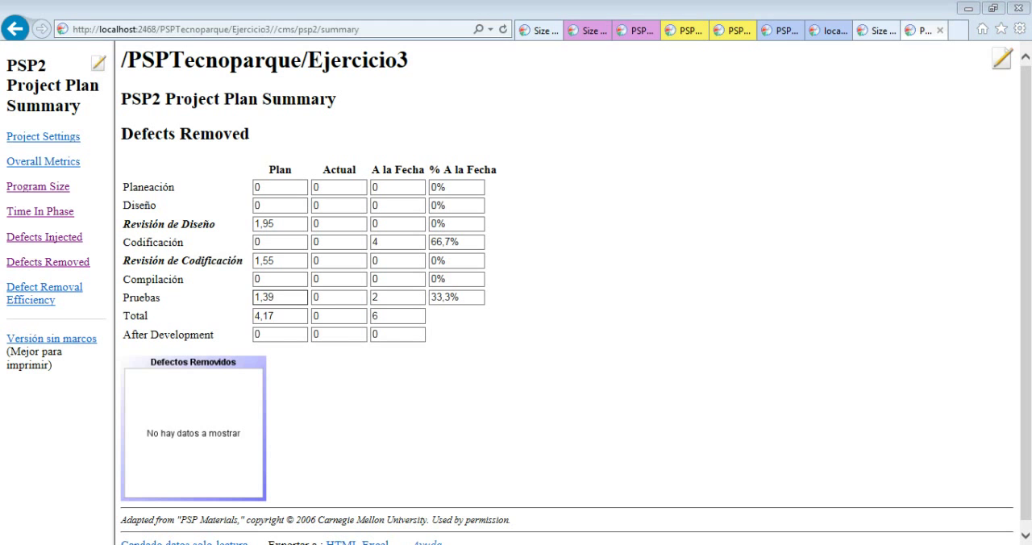
pyautogui.click(483, 544)
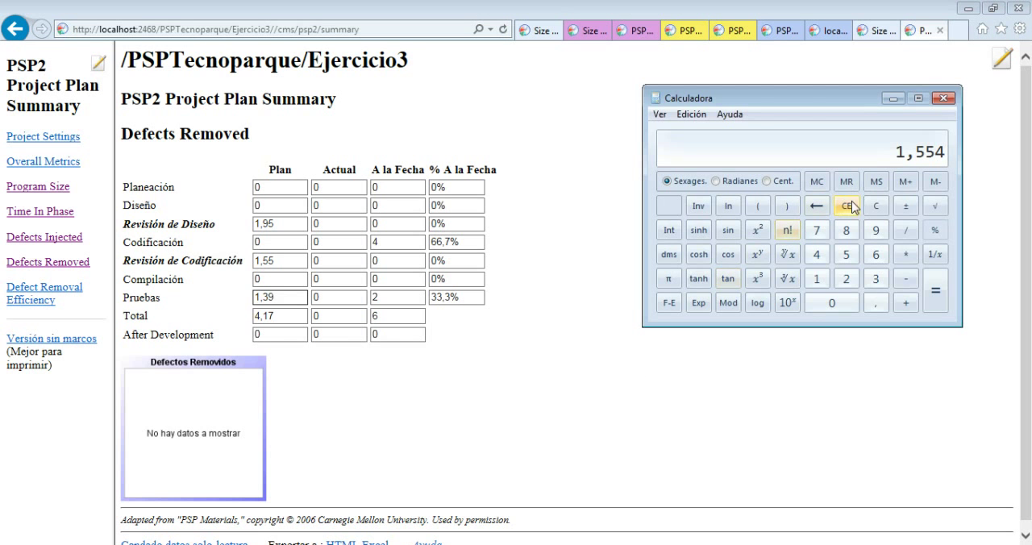
pyautogui.press('-')
pyautogui.press('2')
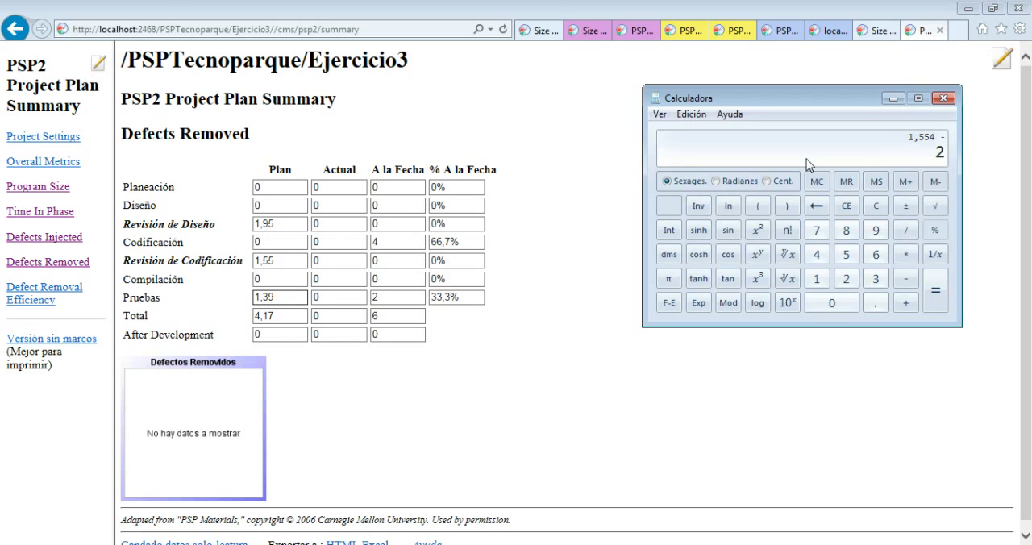
pyautogui.write(',22')
pyautogui.press('Return')
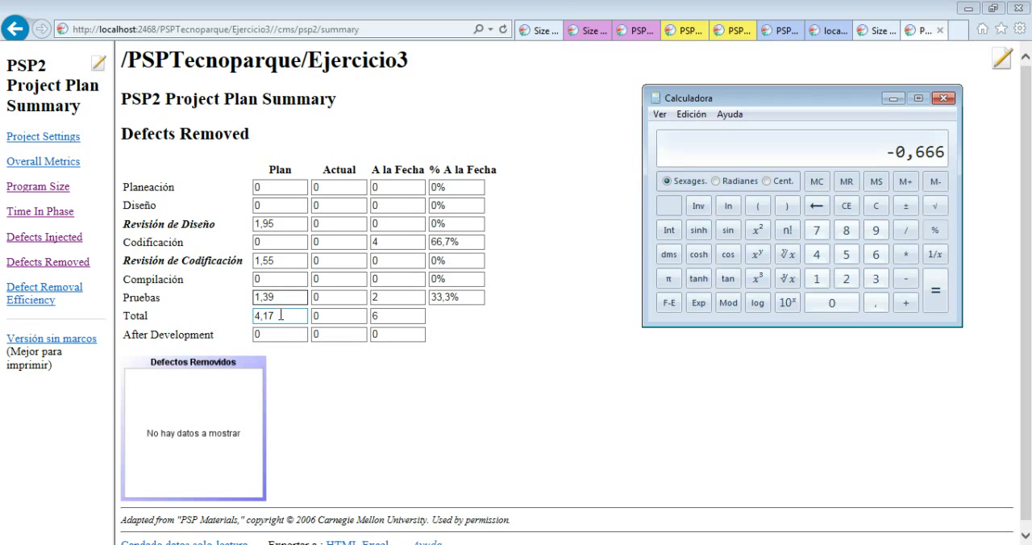
# Set the planned defects removed for Pruebas to 0,67 in the Defects Removed table
pyautogui.moveTo(280, 296); pyautogui.dragTo(239, 300)
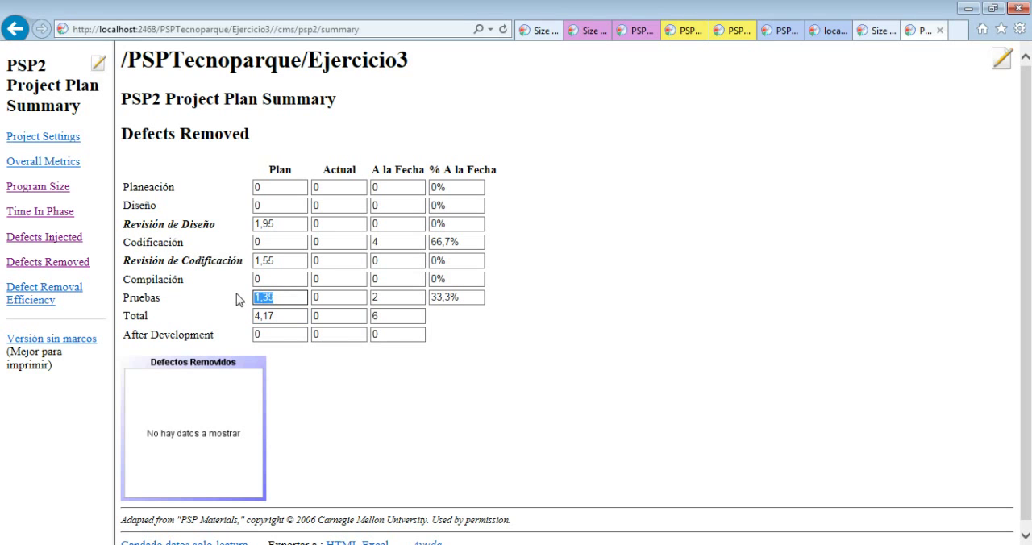
pyautogui.write('0,67')
pyautogui.click(267, 370)
pyautogui.doubleClick(214, 224)
pyautogui.click(255, 225)
pyautogui.moveTo(278, 223); pyautogui.dragTo(215, 224)
pyautogui.click(215, 225)
# Return to the PSP2 Planning Script and review each of its exit criteria, from the requirements statement to the Time Recording log
pyautogui.click(786, 33)
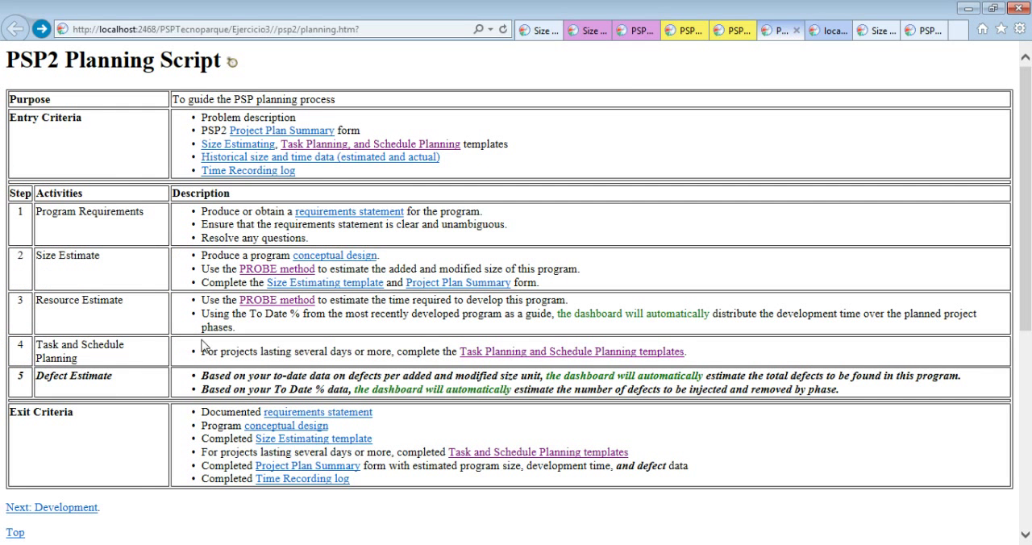
pyautogui.scroll(-2, 217, 347)
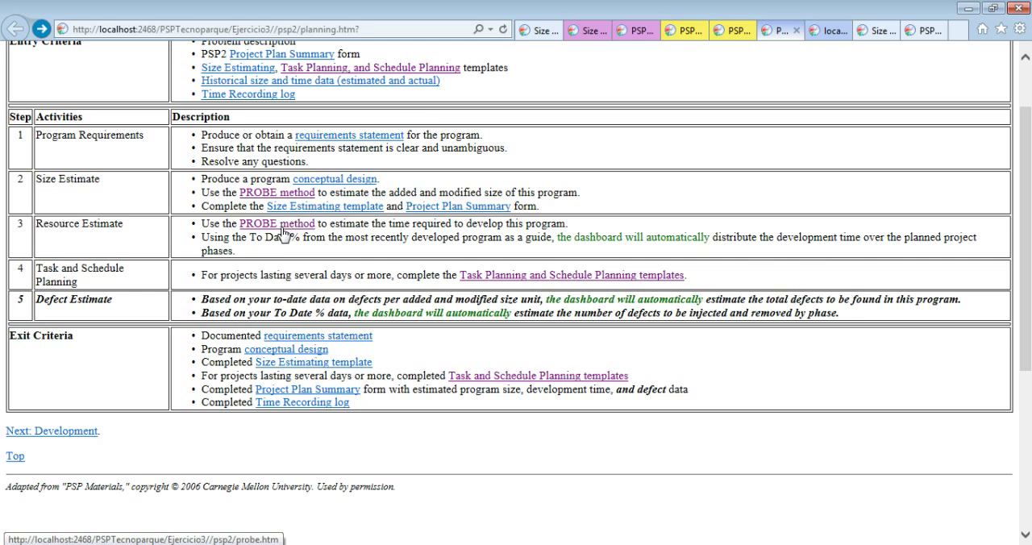
pyautogui.scroll(2, 282, 232)
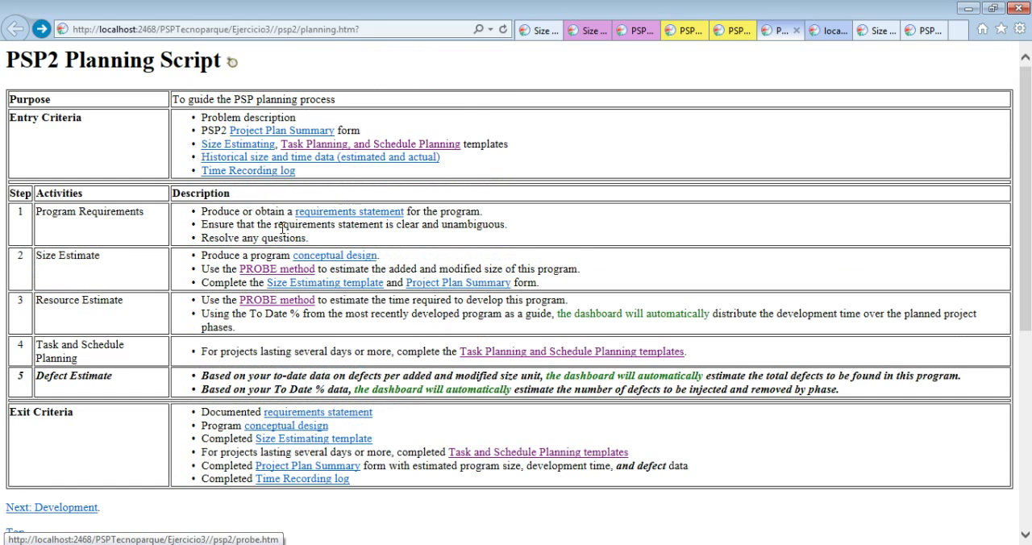
pyautogui.scroll(-2, 283, 228)
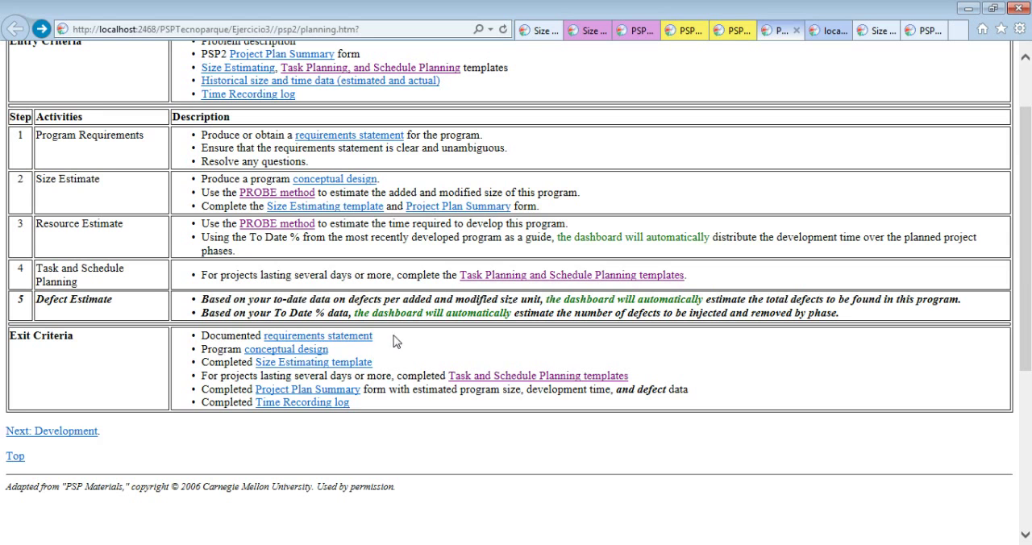
pyautogui.moveTo(403, 337); pyautogui.dragTo(195, 341)
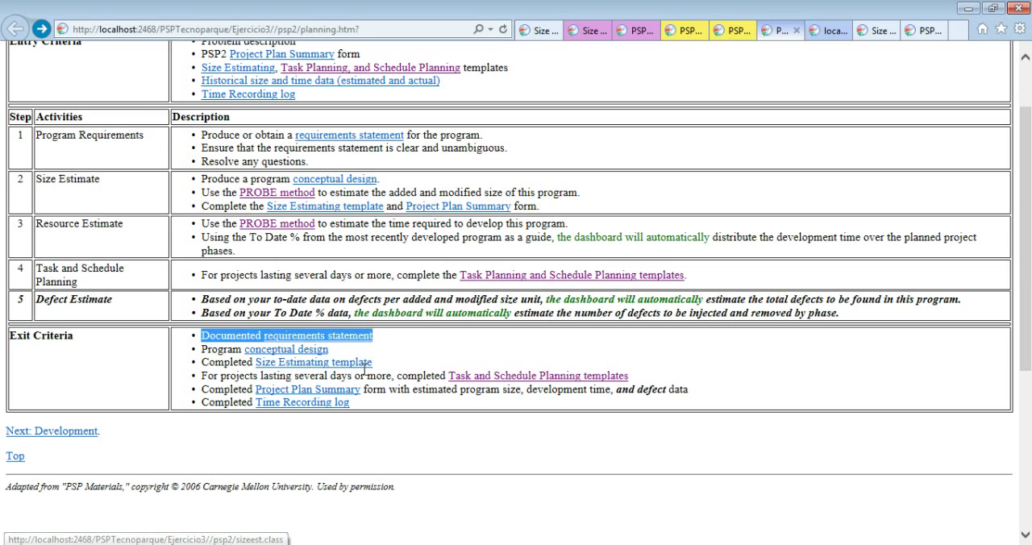
pyautogui.moveTo(332, 350); pyautogui.dragTo(182, 357)
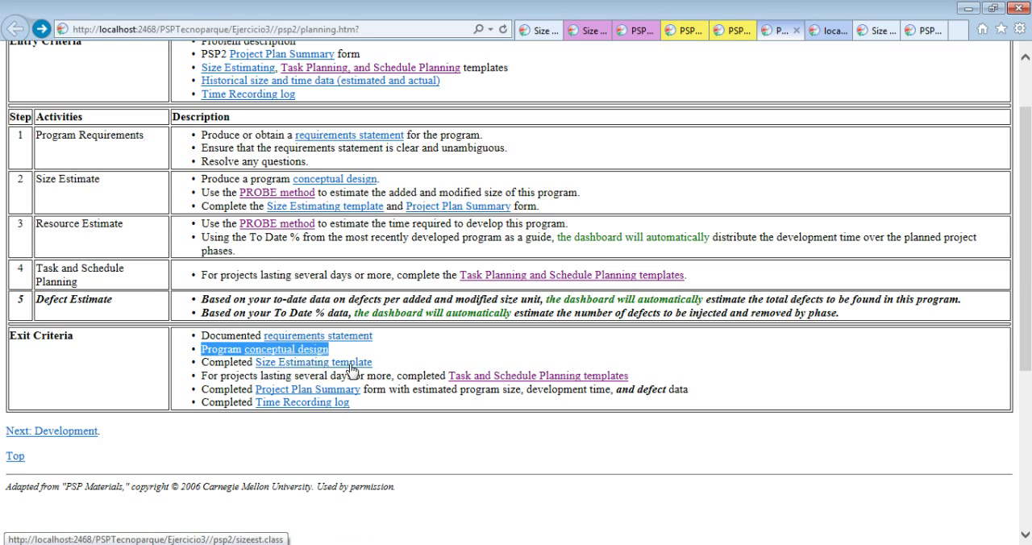
pyautogui.moveTo(398, 363); pyautogui.dragTo(218, 369)
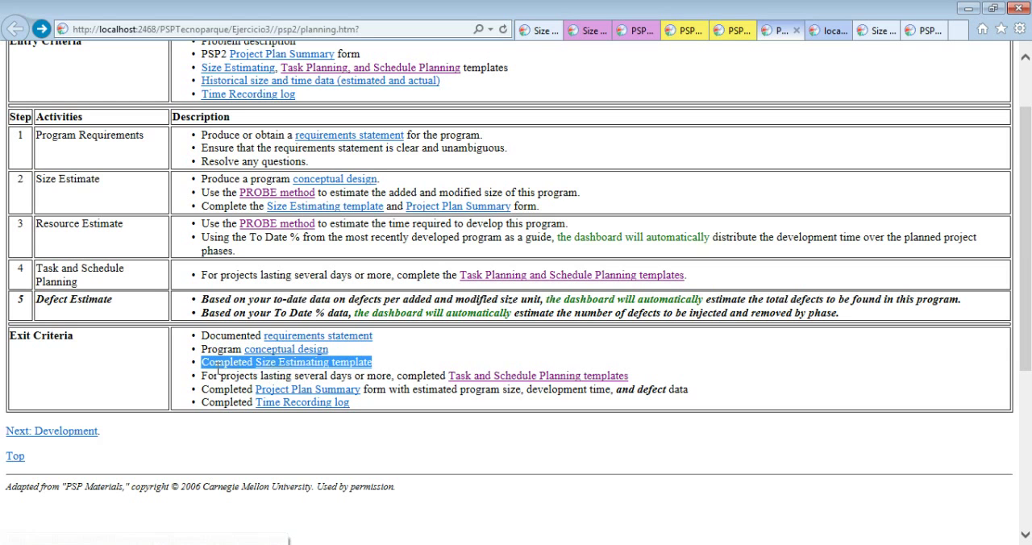
pyautogui.click(407, 366)
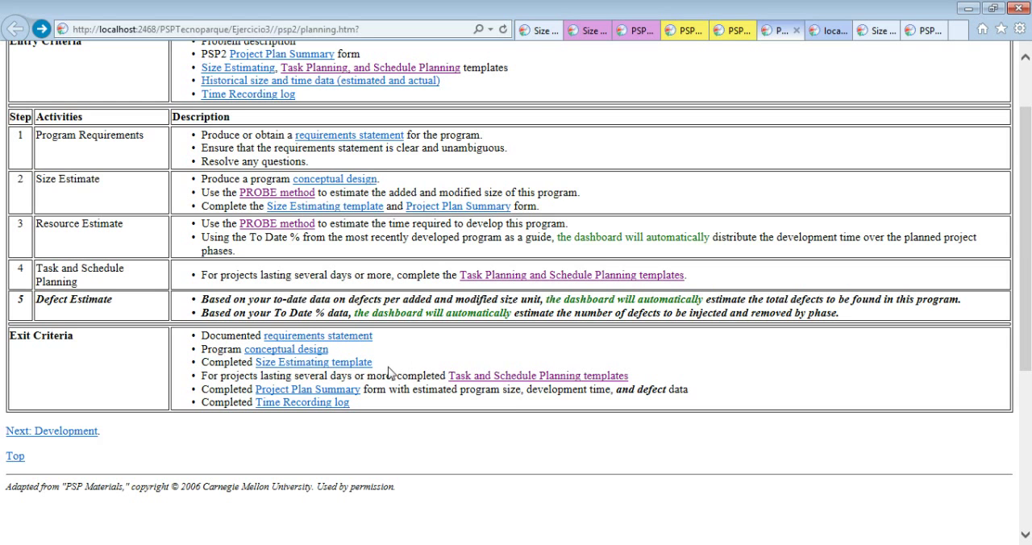
pyautogui.moveTo(633, 377); pyautogui.dragTo(194, 383)
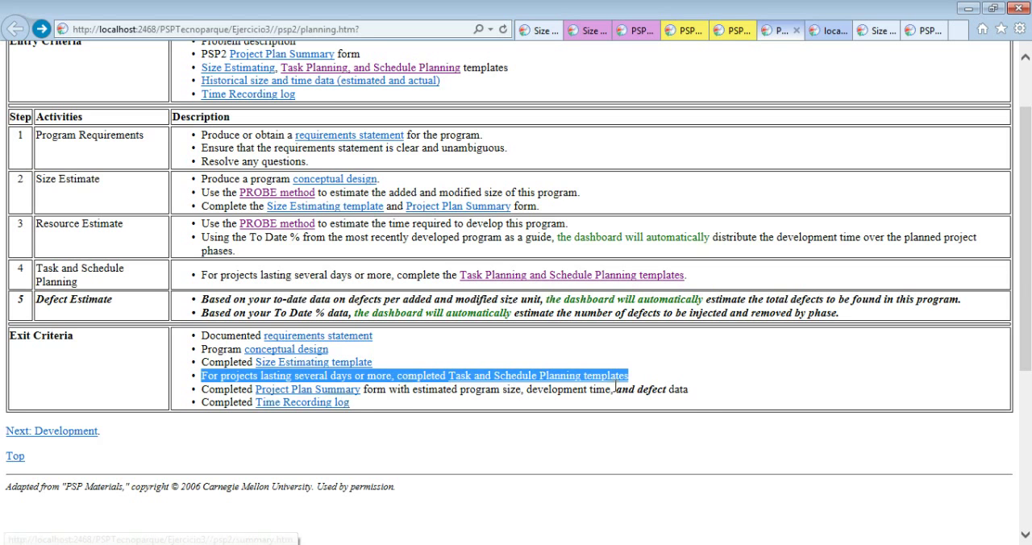
pyautogui.click(705, 395)
pyautogui.moveTo(707, 394); pyautogui.dragTo(457, 396)
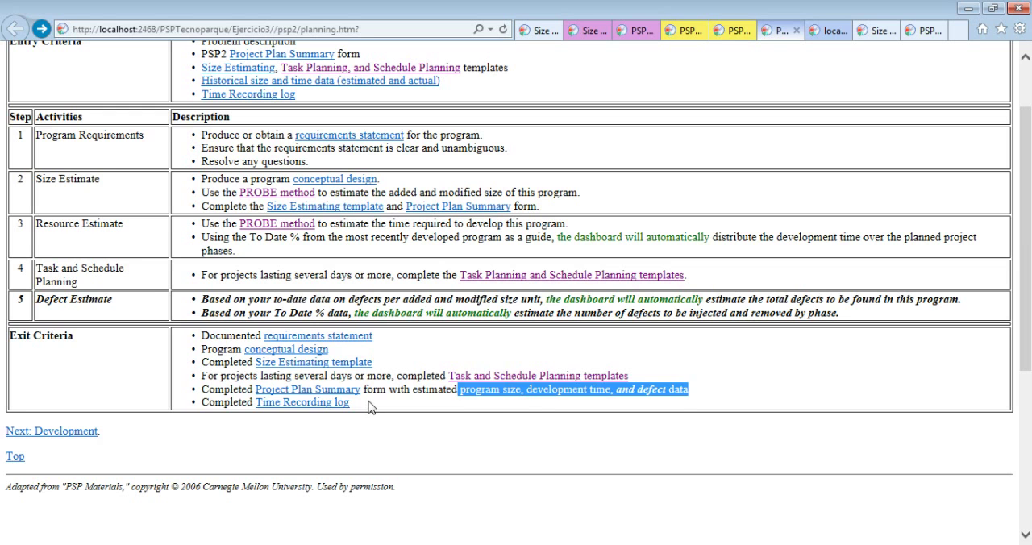
pyautogui.moveTo(368, 405); pyautogui.dragTo(246, 403)
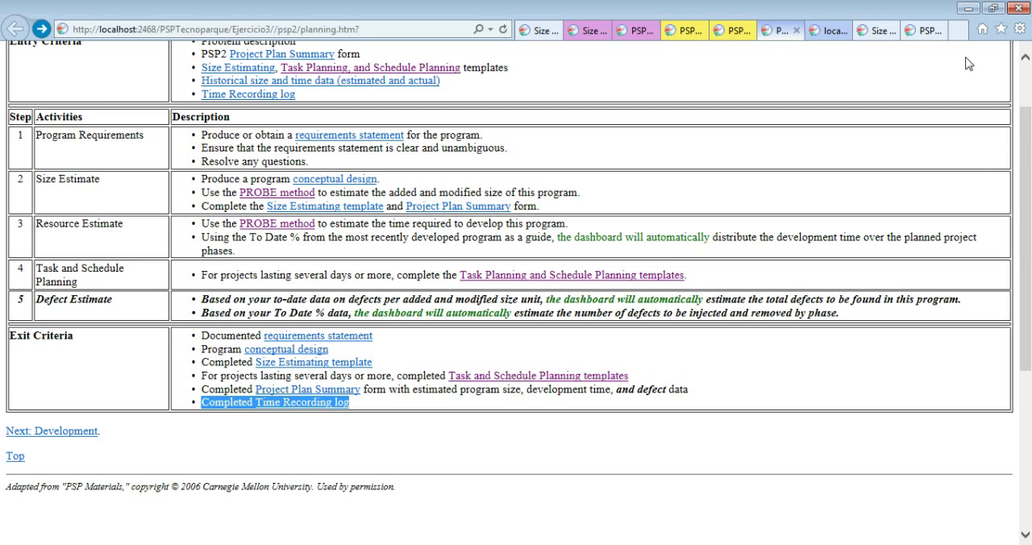
# Switch to Process Dashboard, pause the Planning timer, and mark the Planning and Design phases of Ejercicio3 as complete
pyautogui.click(968, 10)
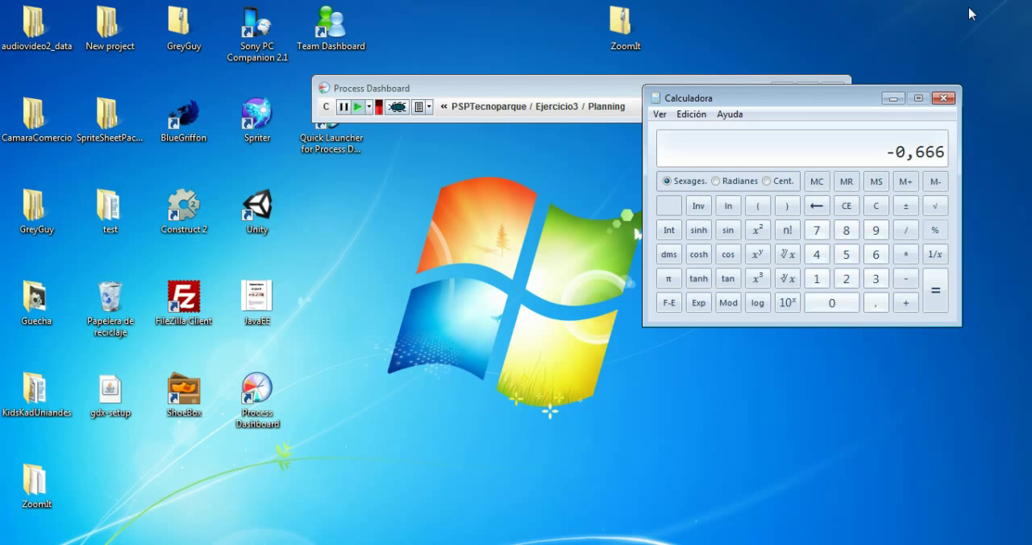
pyautogui.moveTo(839, 100); pyautogui.dragTo(634, 209)
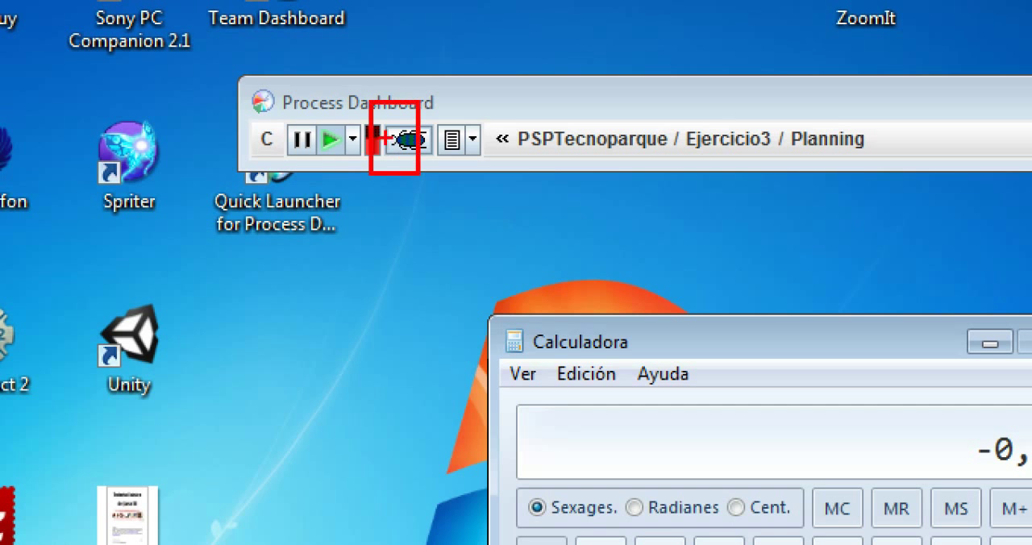
pyautogui.moveTo(336, 113)
pyautogui.mouseDown()
pyautogui.moveTo(431, 192)
pyautogui.moveTo(360, 96)
pyautogui.moveTo(332, 119)
pyautogui.mouseUp()
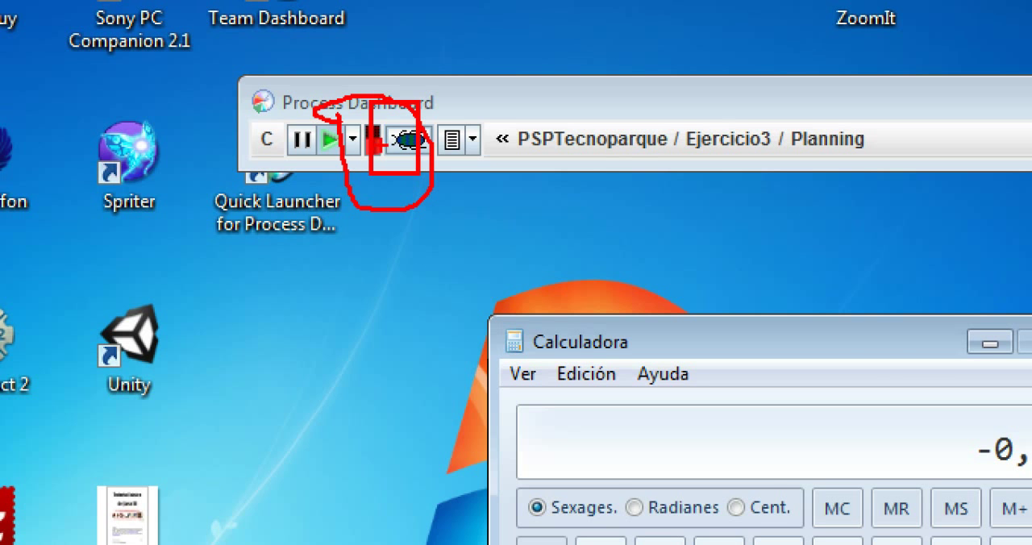
pyautogui.press('Escape')
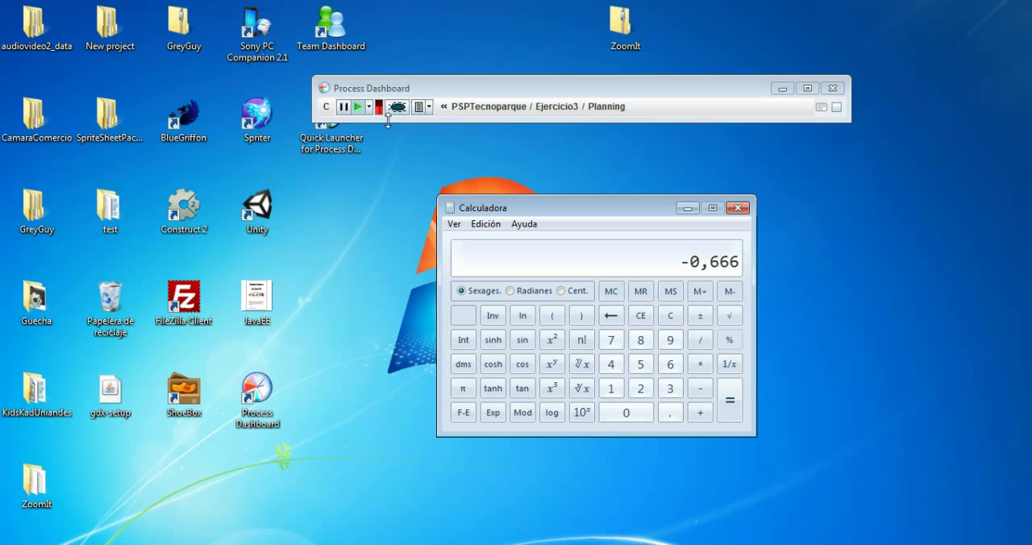
pyautogui.click(344, 108)
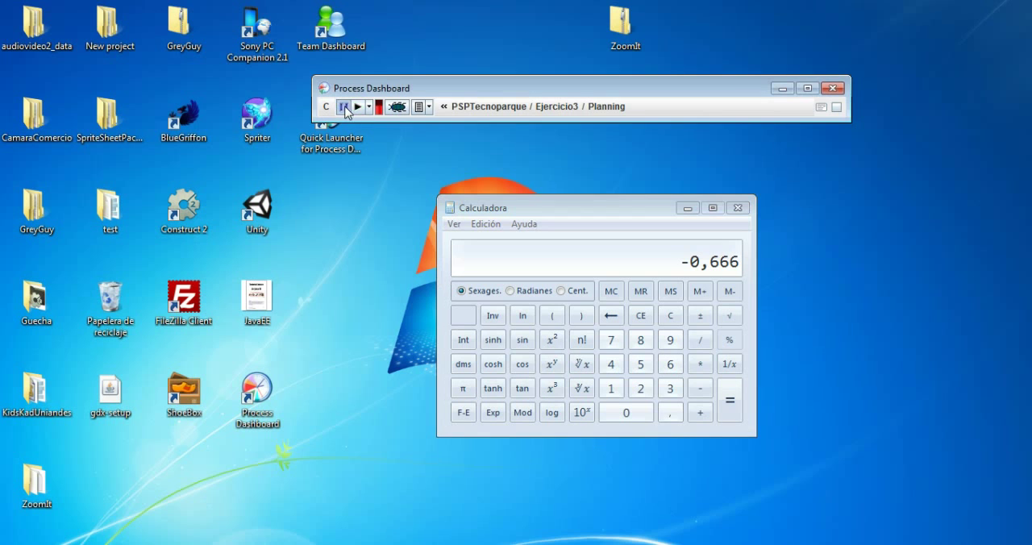
pyautogui.click(837, 107)
pyautogui.click(836, 107)
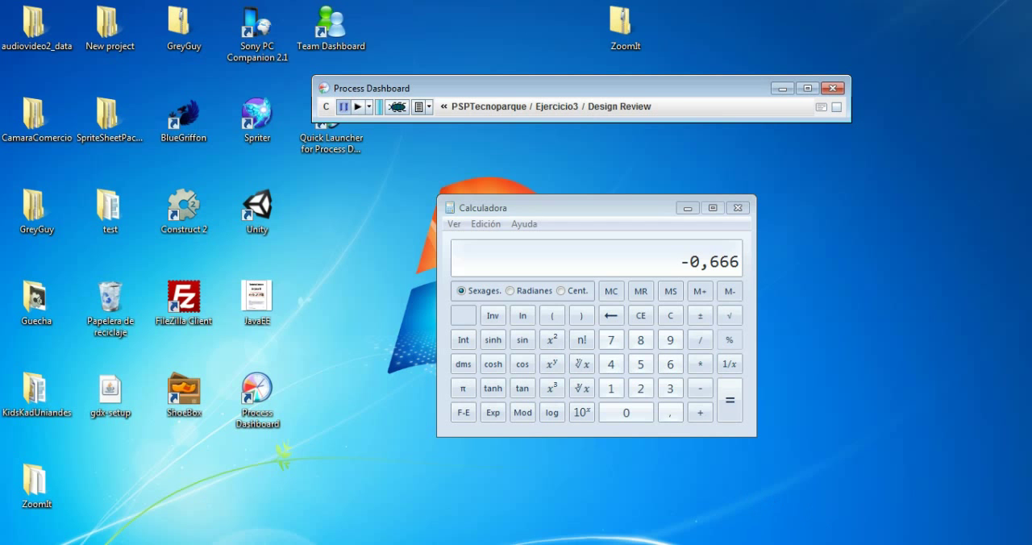
# Switch to Word and examine the ESTANDAR DE CODIFICACION document and the ChekList para la revisión de Codigo document
pyautogui.click(129, 544)
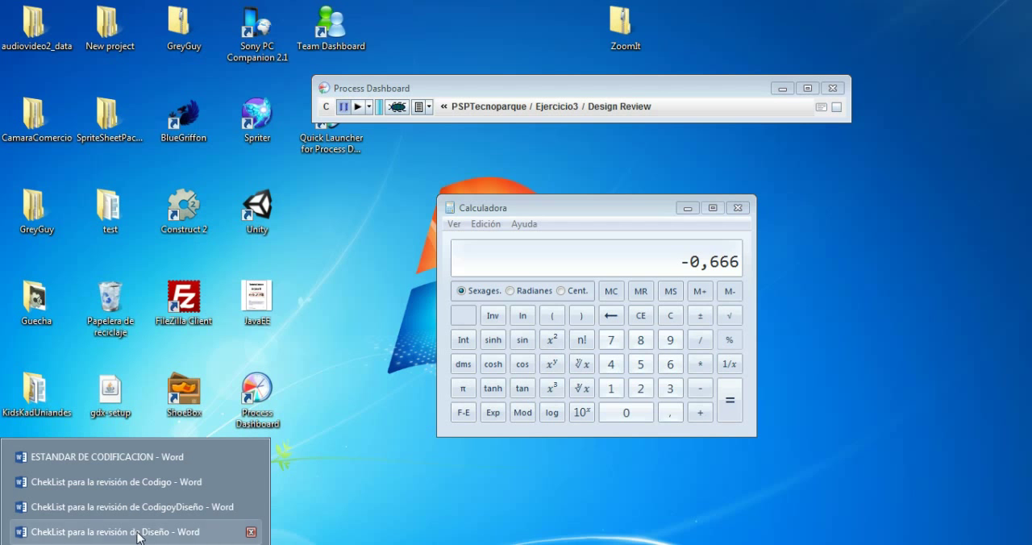
pyautogui.click(146, 458)
pyautogui.scroll(2, 577, 334)
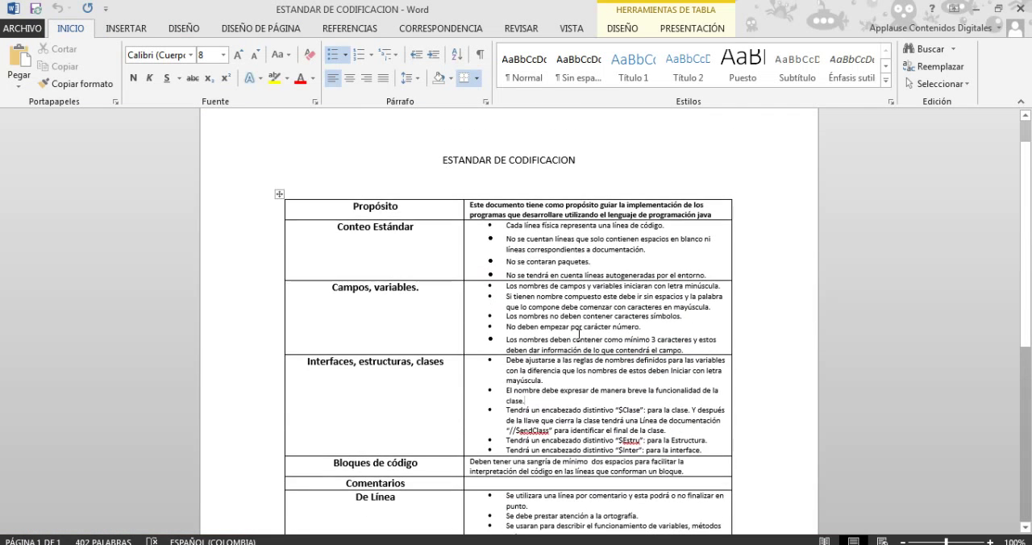
pyautogui.scroll(-3, 578, 334)
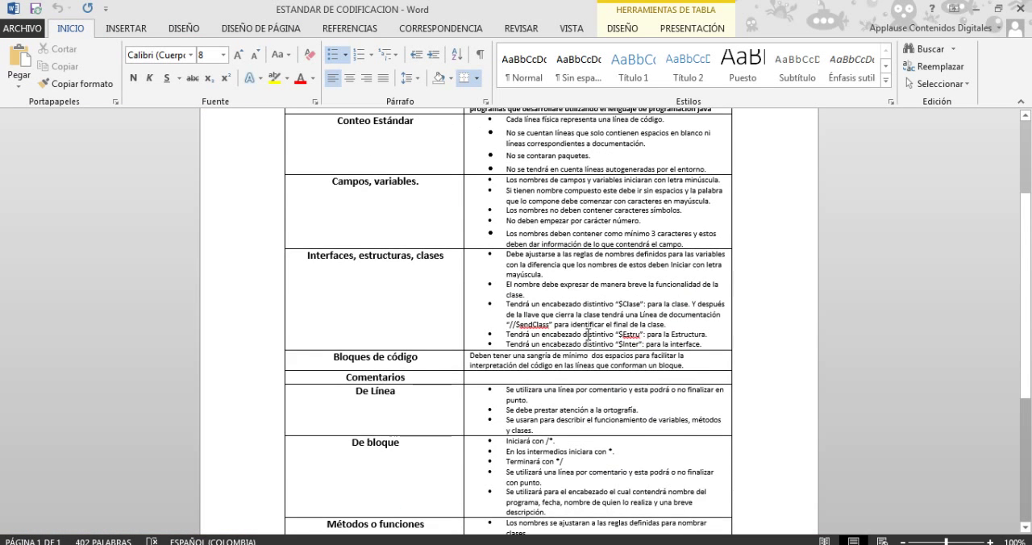
pyautogui.scroll(-5, 588, 335)
pyautogui.click(133, 544)
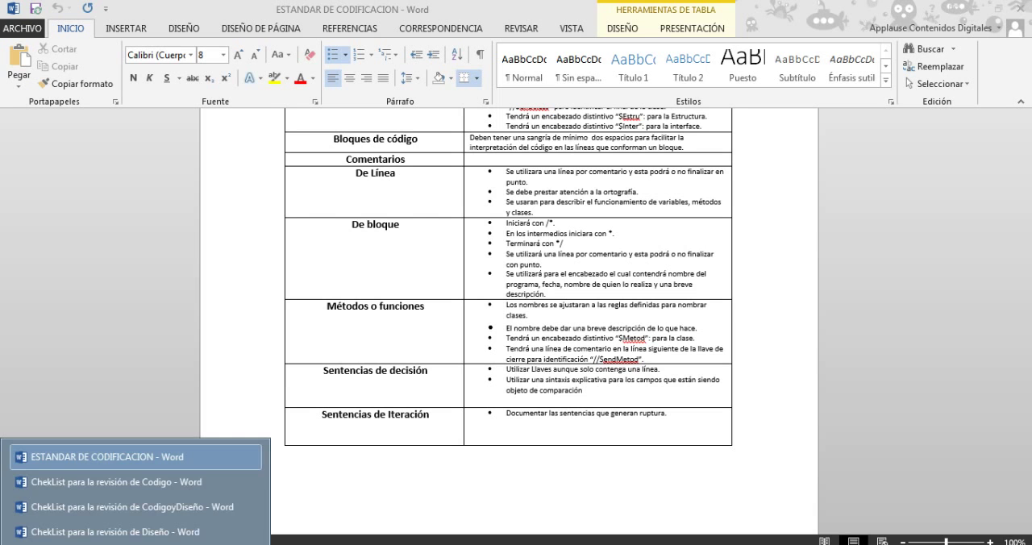
pyautogui.click(143, 484)
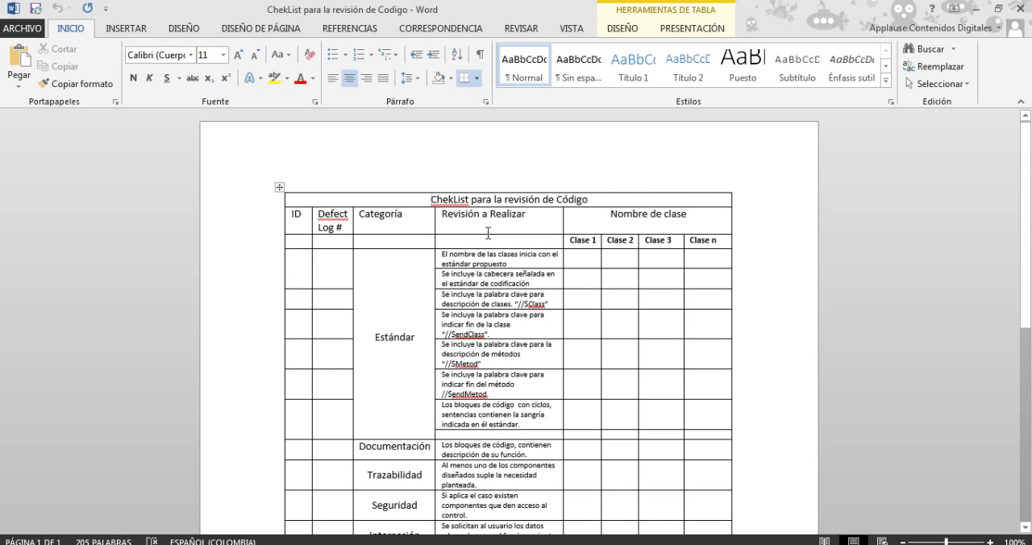
pyautogui.scroll(-1, 490, 233)
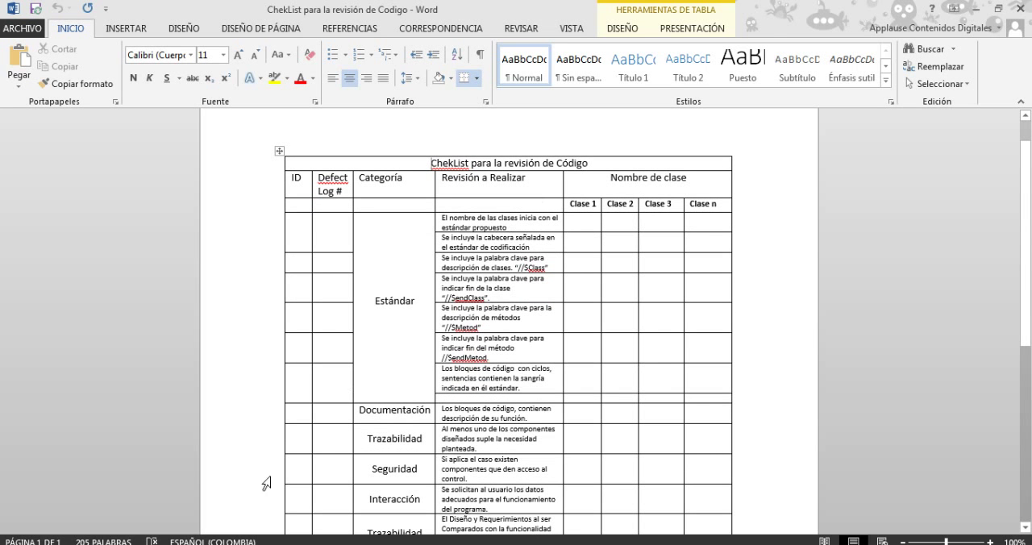
# Switch to the ChekList para la revisión de Diseño document and examine its Modelado de Clase and Modelado de Procesos checks
pyautogui.click(135, 544)
pyautogui.click(127, 534)
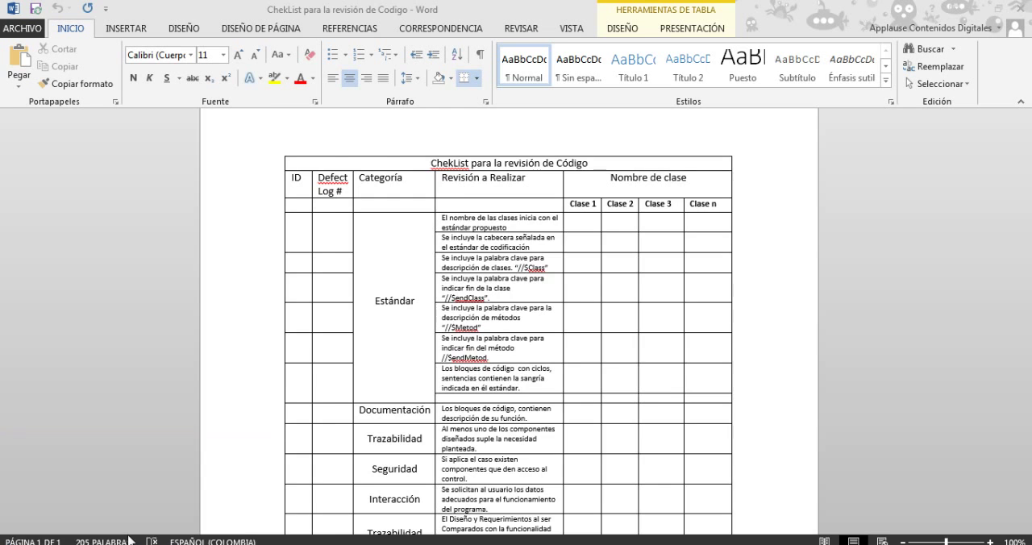
pyautogui.scroll(-1, 516, 315)
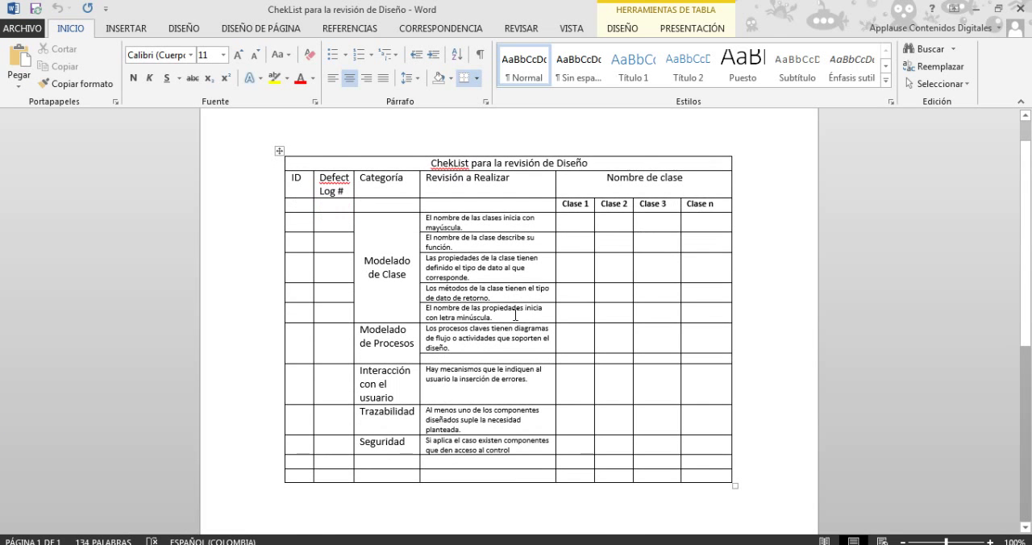
pyautogui.click(502, 218)
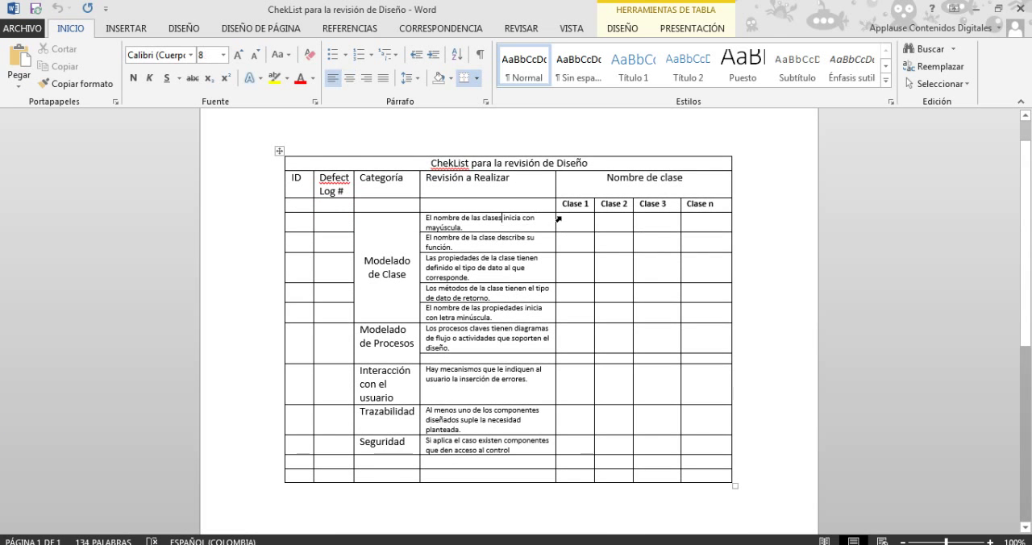
pyautogui.click(524, 244)
pyautogui.click(585, 243)
pyautogui.click(502, 270)
pyautogui.scroll(-1, 486, 309)
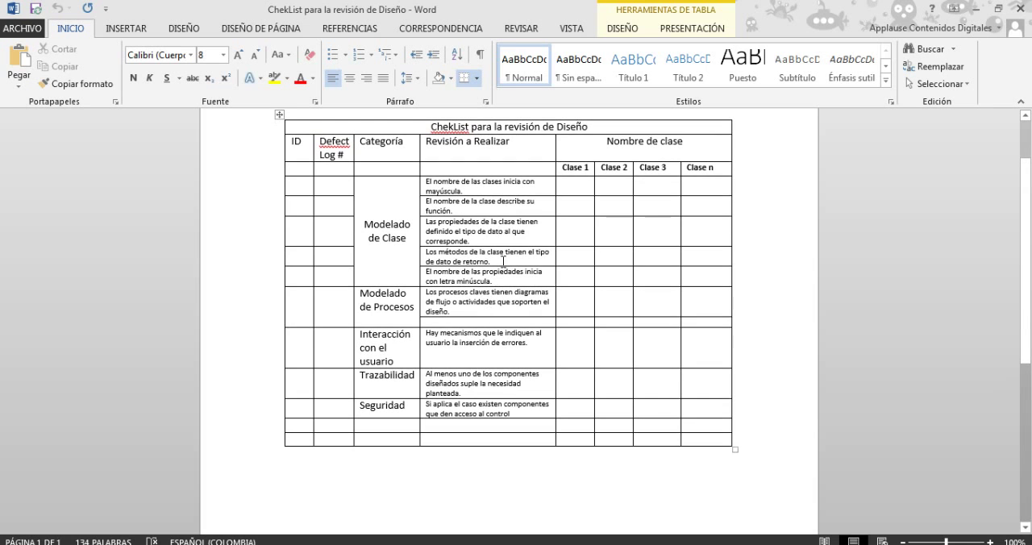
pyautogui.click(575, 232)
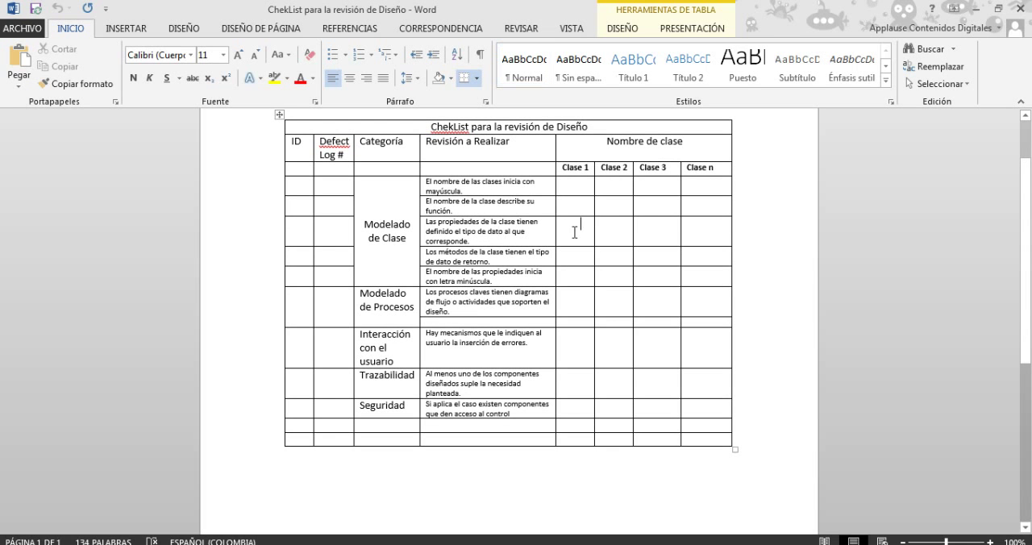
pyautogui.click(504, 260)
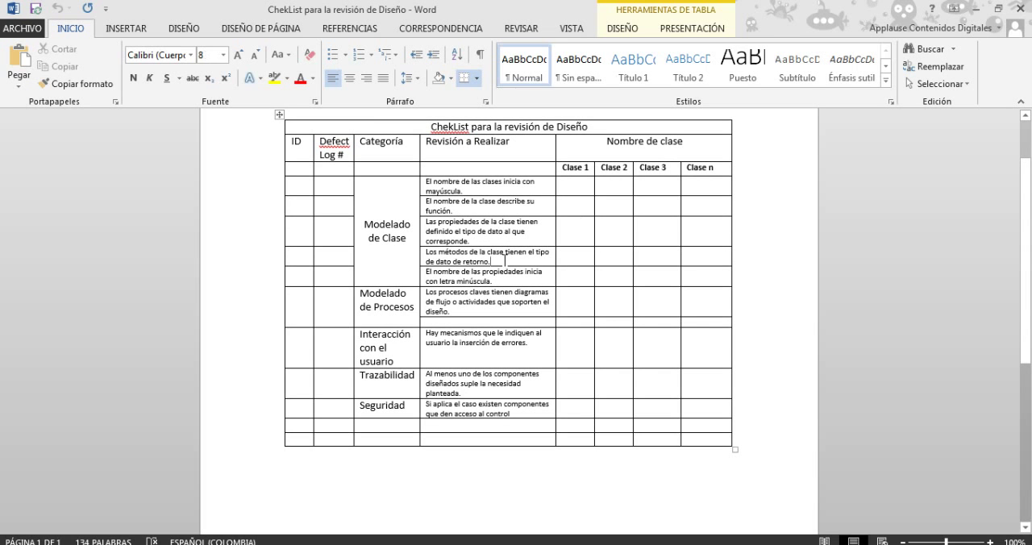
pyautogui.click(581, 258)
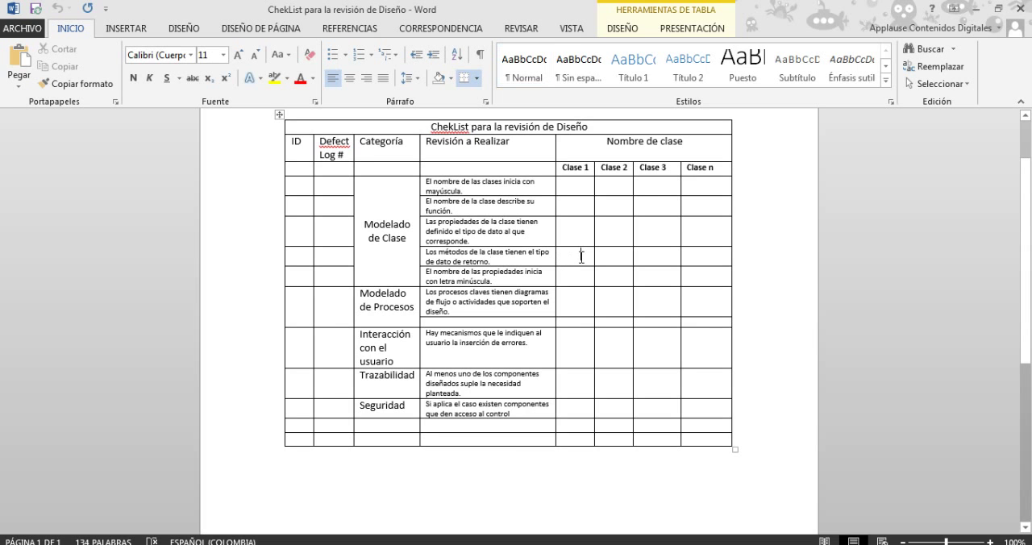
pyautogui.click(507, 302)
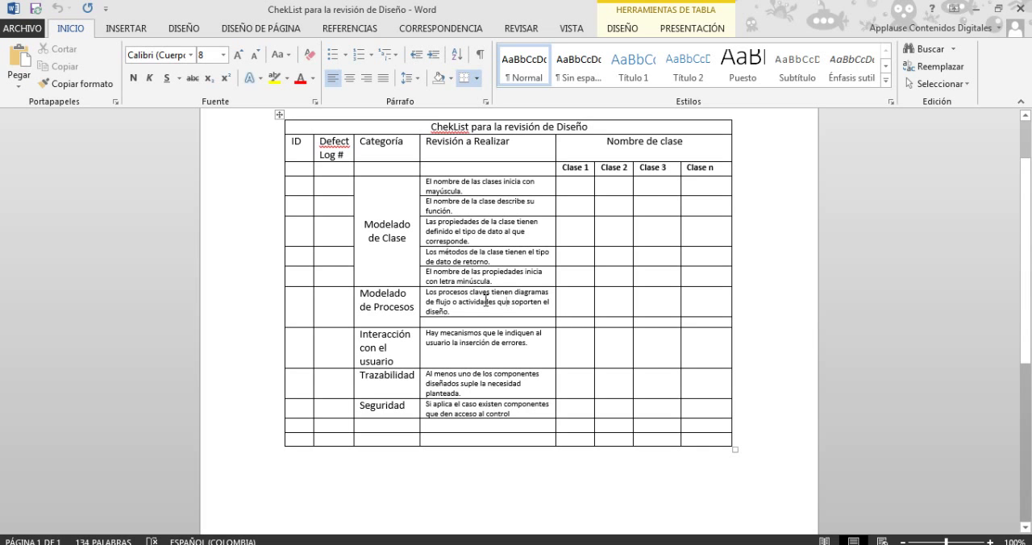
# Examine the Interacción con el usuario, Trazabilidad and Seguridad checks in the design review checklist
pyautogui.click(478, 343)
pyautogui.click(569, 345)
pyautogui.scroll(-1, 478, 383)
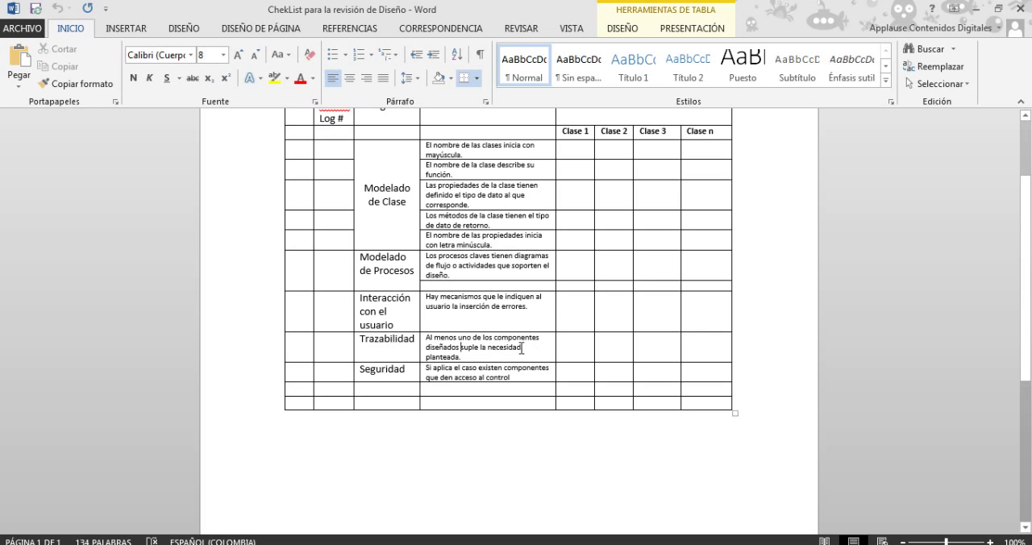
pyautogui.moveTo(530, 347); pyautogui.dragTo(426, 348)
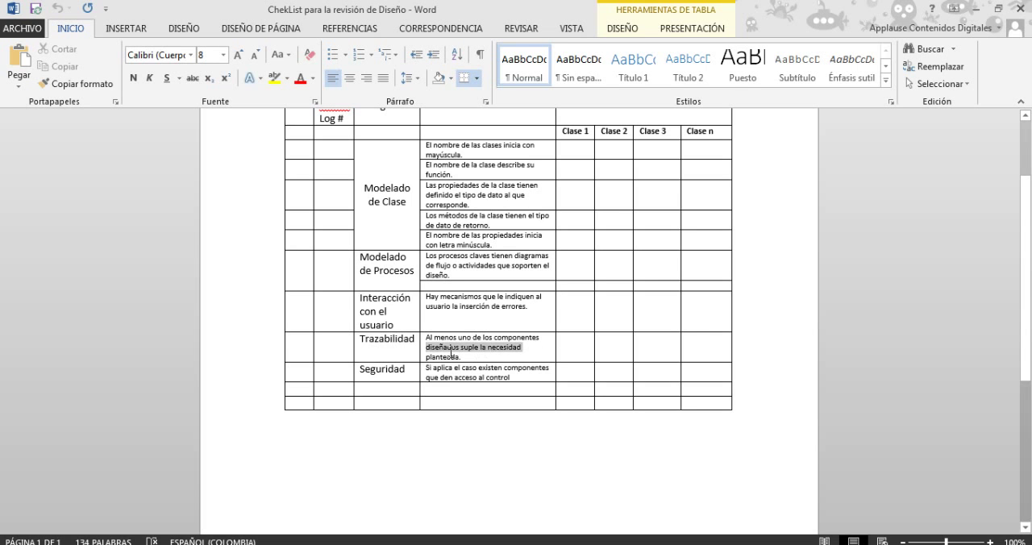
pyautogui.click(538, 355)
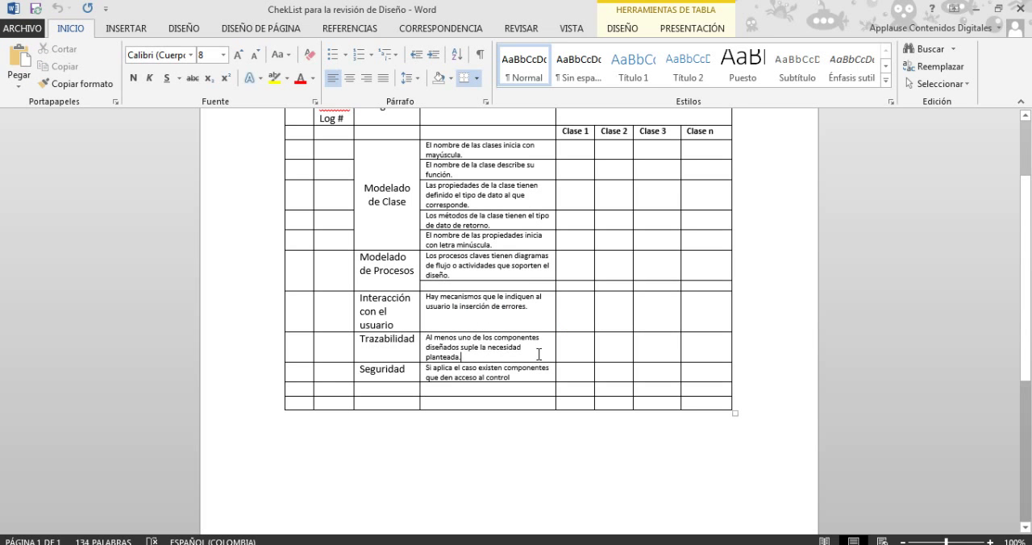
pyautogui.moveTo(540, 339); pyautogui.dragTo(471, 346)
pyautogui.click(482, 358)
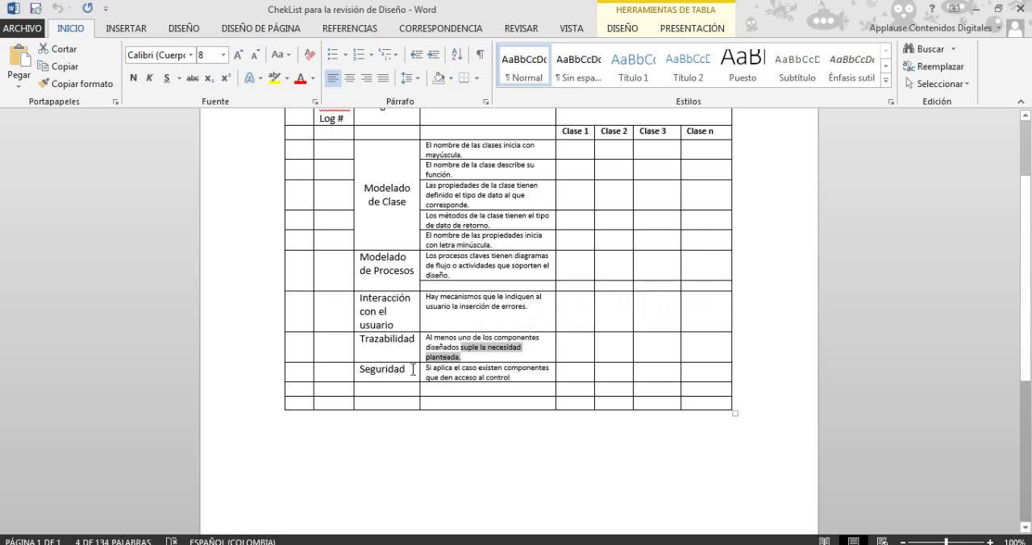
pyautogui.click(466, 375)
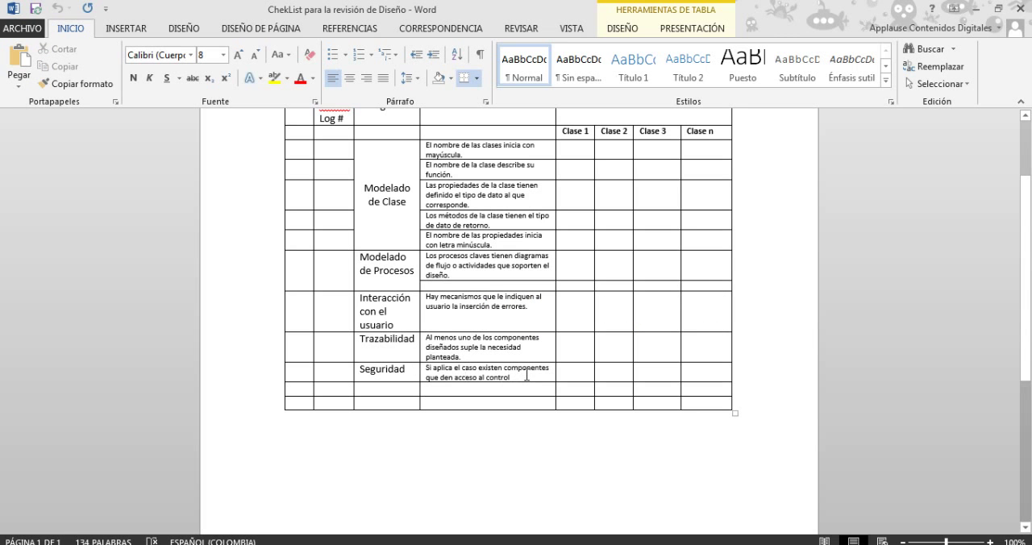
pyautogui.moveTo(530, 376); pyautogui.dragTo(424, 369)
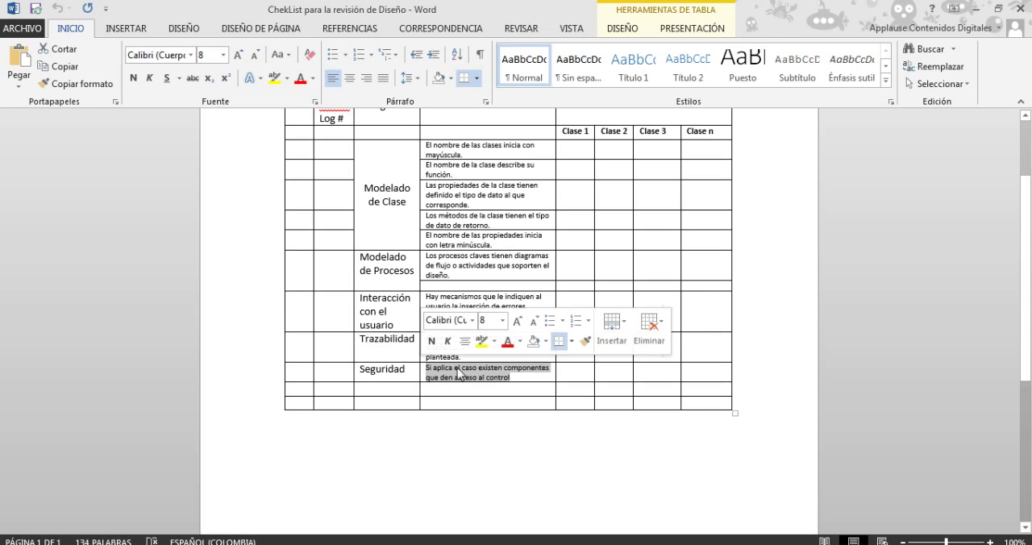
pyautogui.click(531, 378)
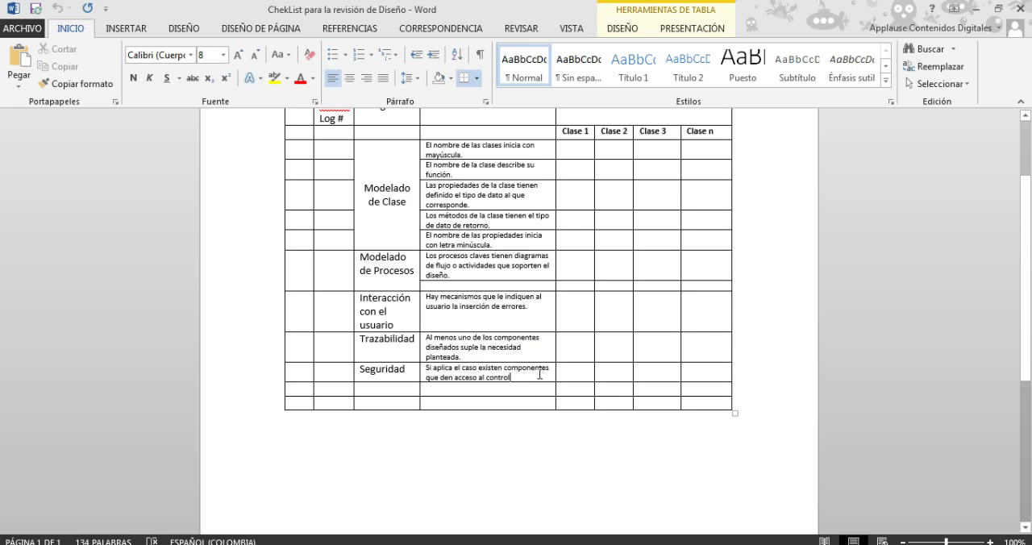
pyautogui.scroll(3, 539, 374)
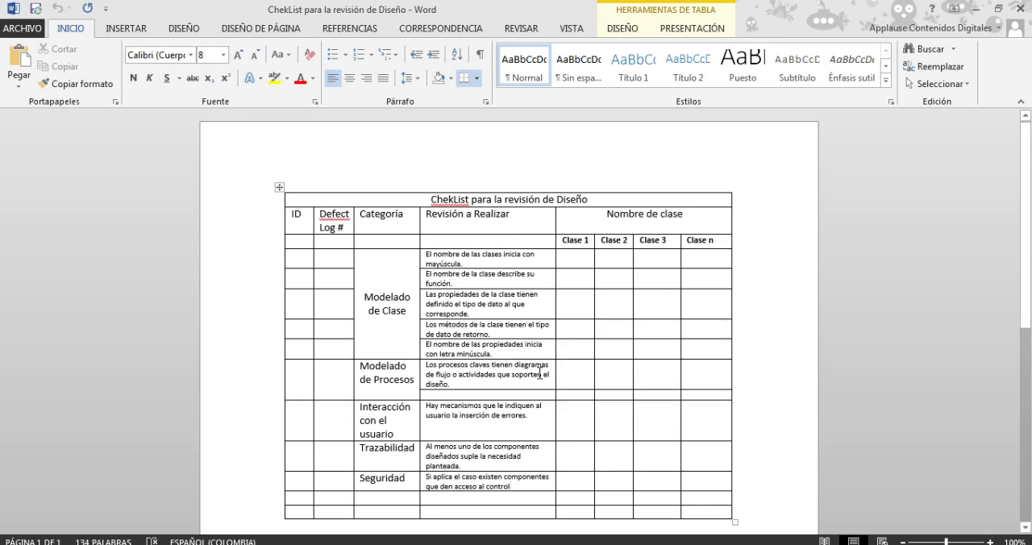
pyautogui.scroll(-2, 537, 377)
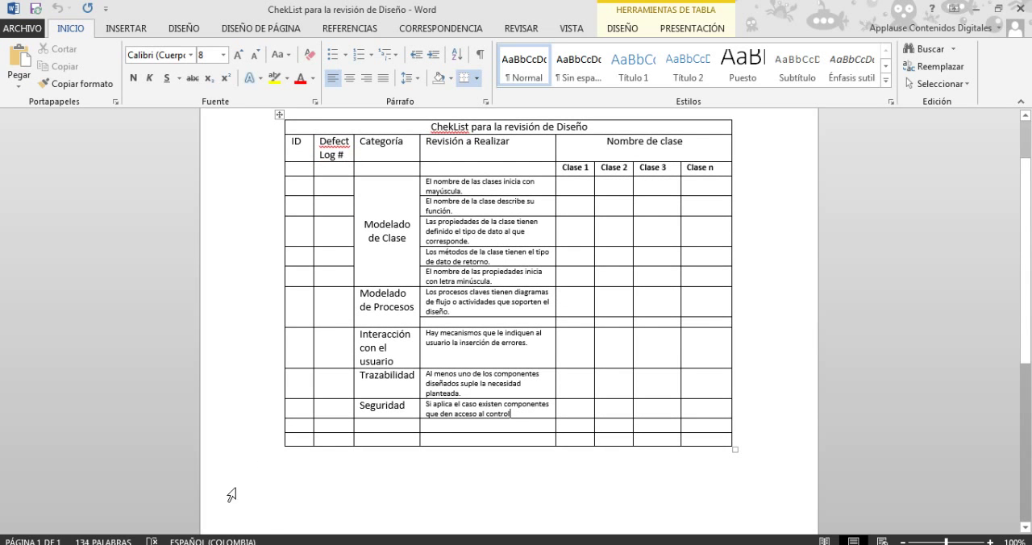
# Switch back to the ChekList para la revisión de Codigo document and examine its checks from Estándar to Seguridad and the class columns
pyautogui.click(135, 544)
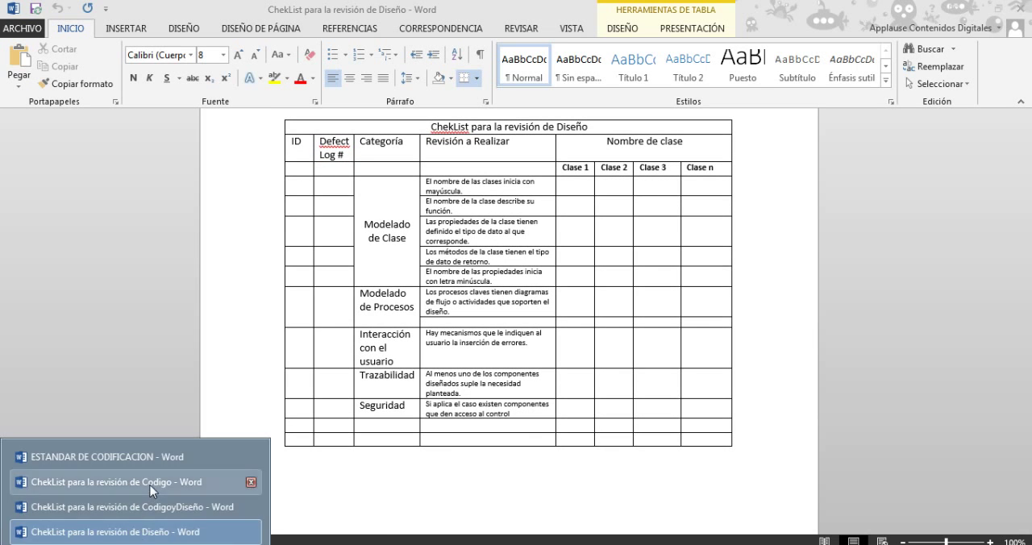
pyautogui.click(151, 486)
pyautogui.scroll(-1, 651, 371)
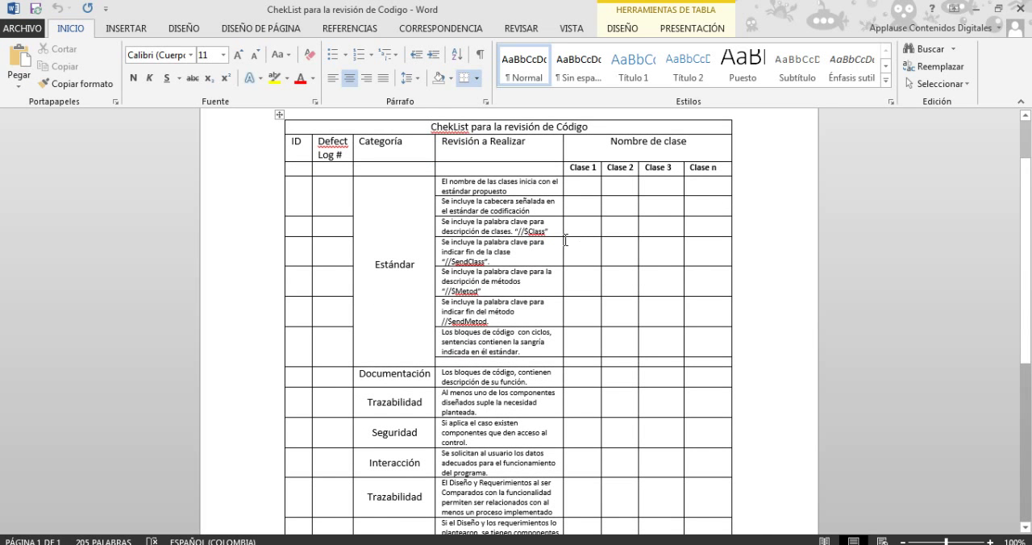
pyautogui.click(534, 191)
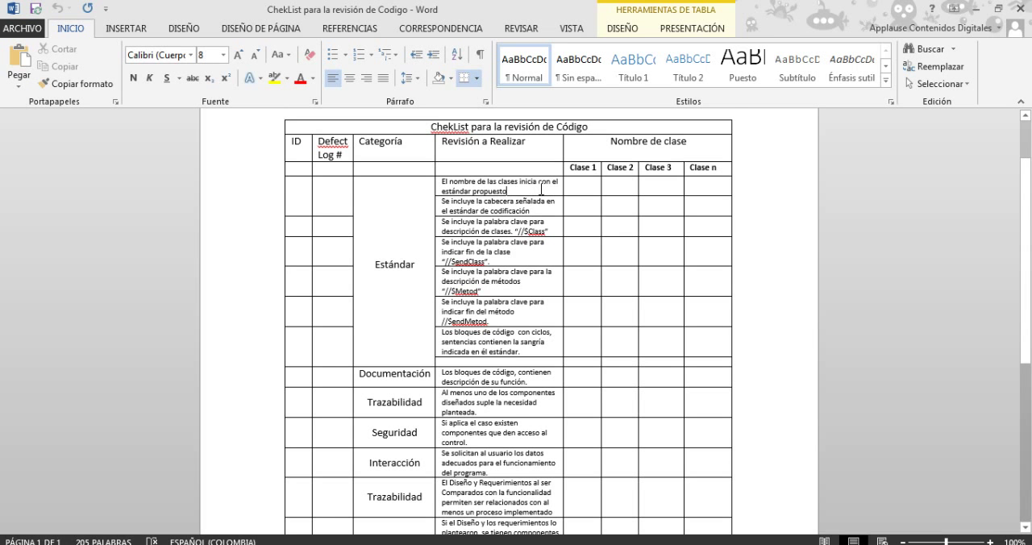
pyautogui.scroll(-3, 530, 291)
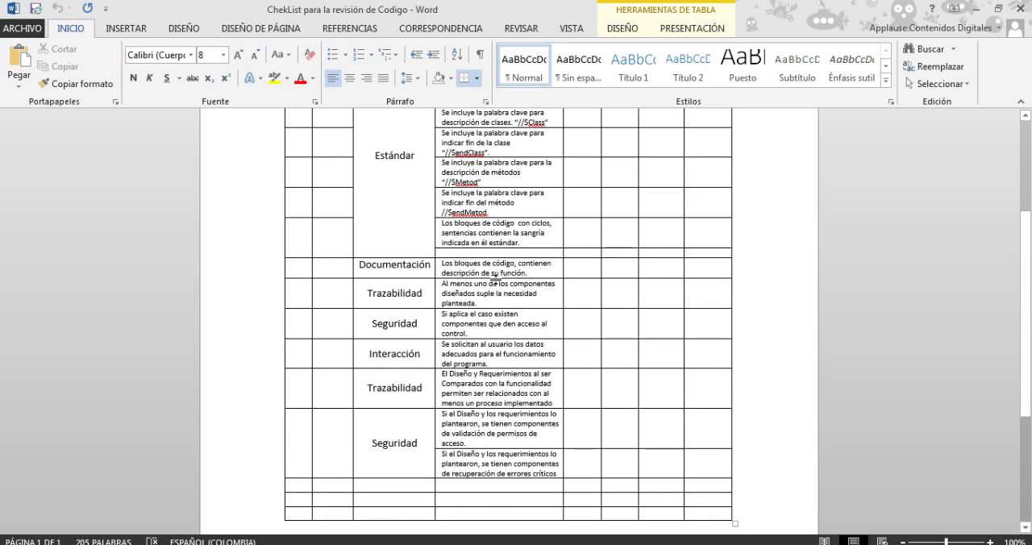
pyautogui.scroll(-1, 500, 270)
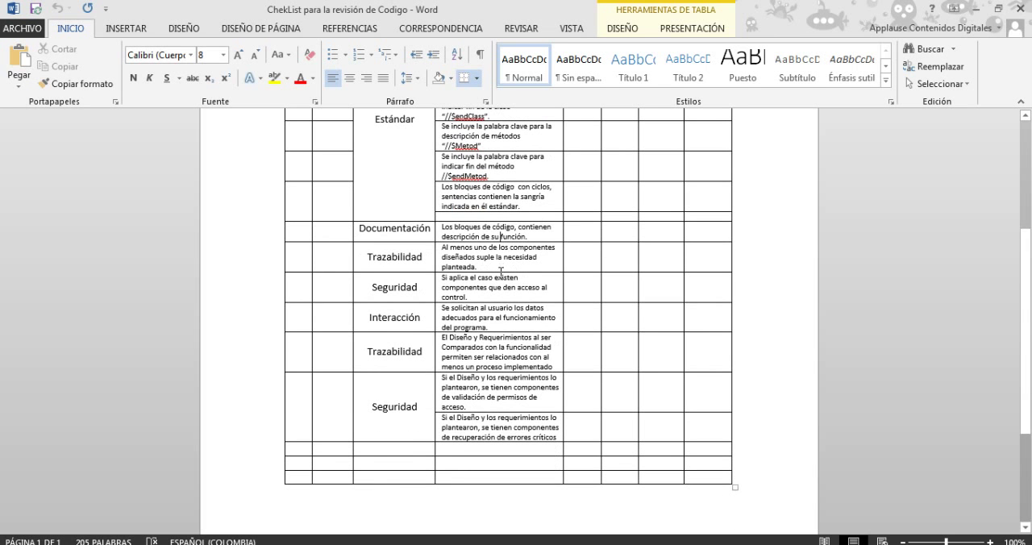
pyautogui.click(480, 386)
pyautogui.scroll(2, 490, 387)
pyautogui.scroll(5, 491, 387)
pyautogui.click(574, 258)
pyautogui.click(586, 300)
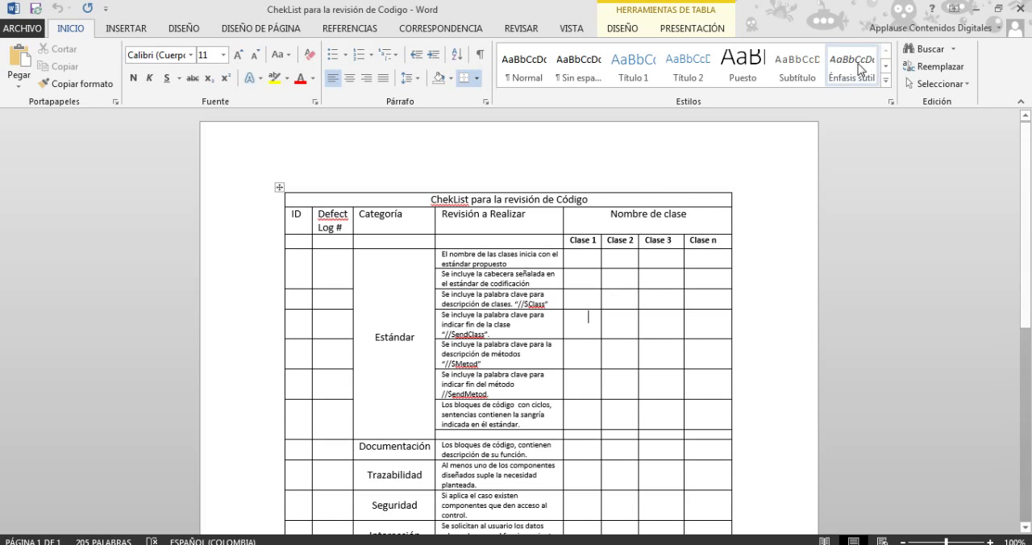
# Minimize the Word documents and, in Process Dashboard, mark each Ejercicio3 phase from Design Review up to, but not including, Postmortem as complete
pyautogui.click(978, 14)
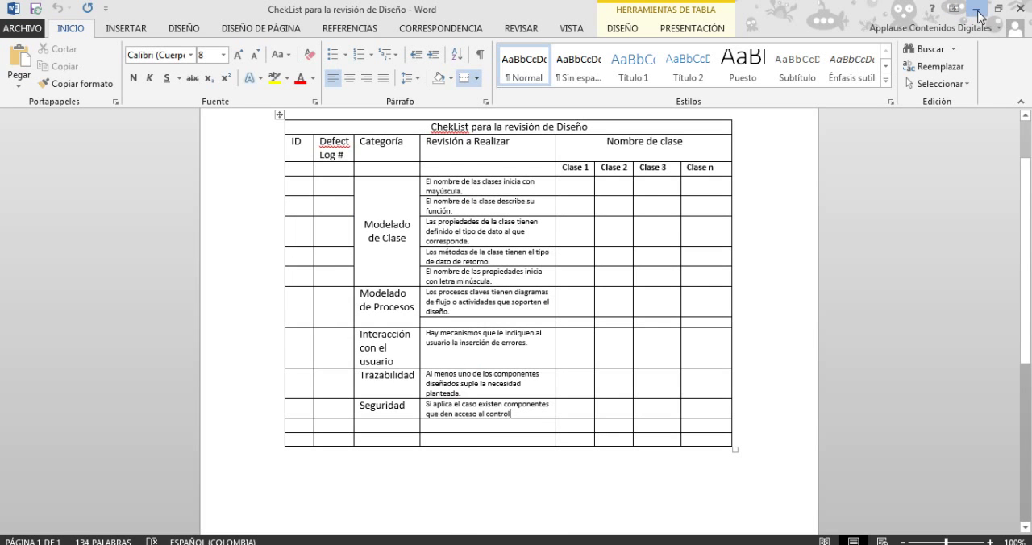
pyautogui.click(976, 12)
pyautogui.click(977, 11)
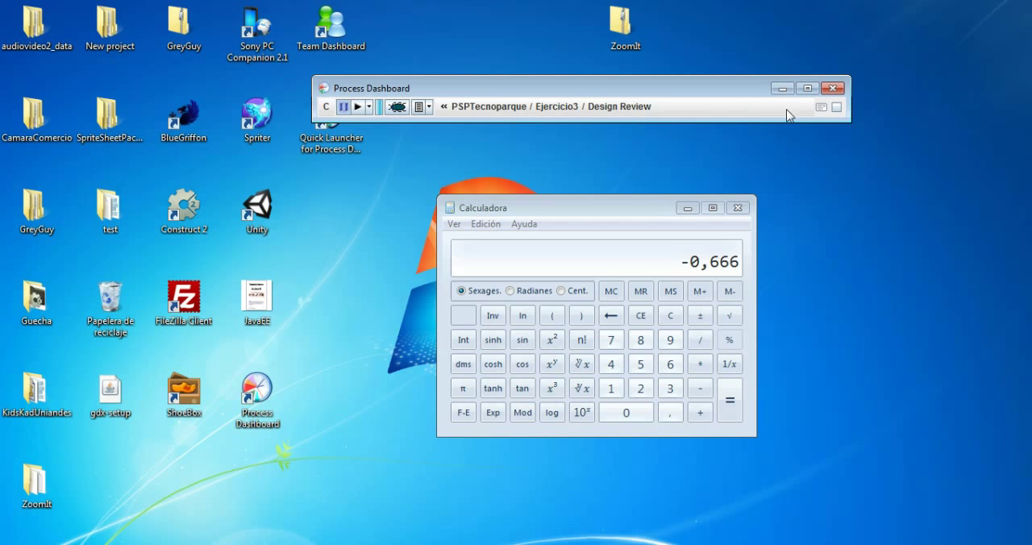
pyautogui.click(837, 108)
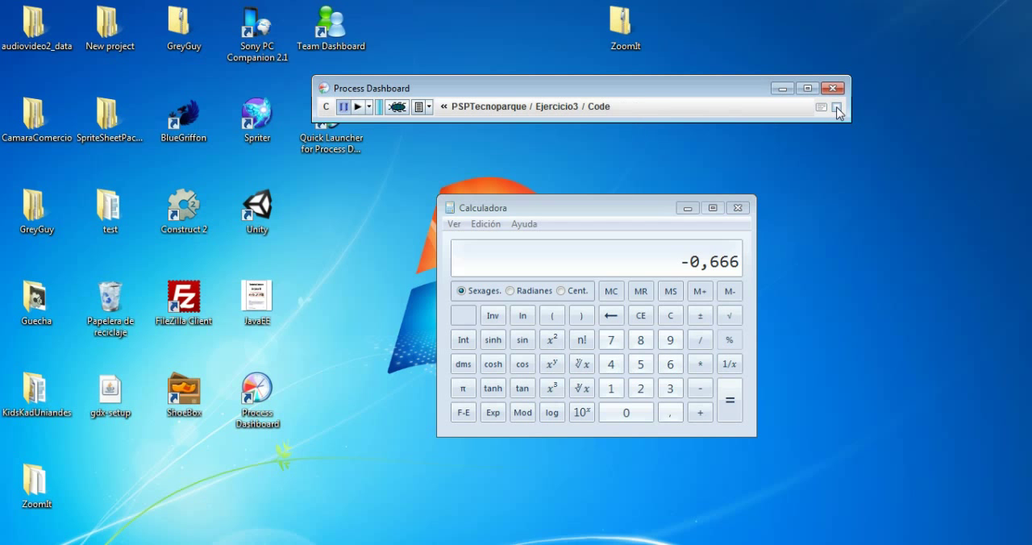
pyautogui.click(837, 109)
pyautogui.click(838, 108)
pyautogui.click(838, 108)
pyautogui.click(837, 108)
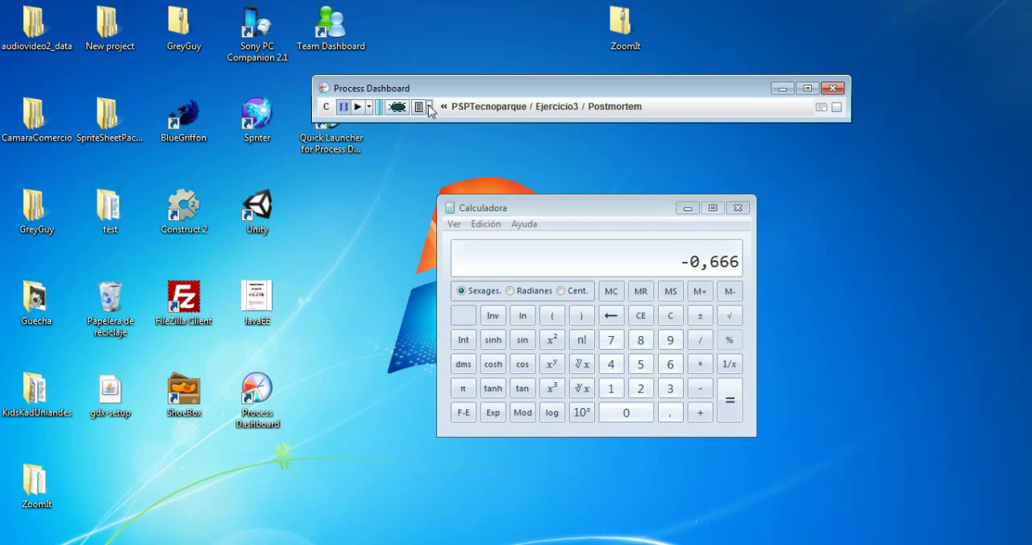
# Start the timer for the Postmortem phase of Ejercicio3 and open the PSP2 Postmortem Script
pyautogui.click(358, 108)
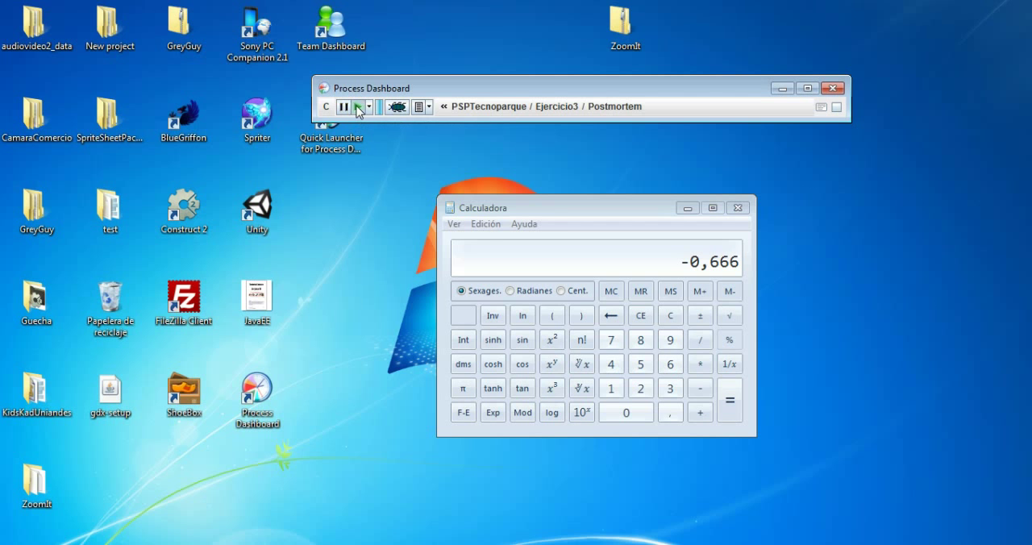
pyautogui.click(429, 107)
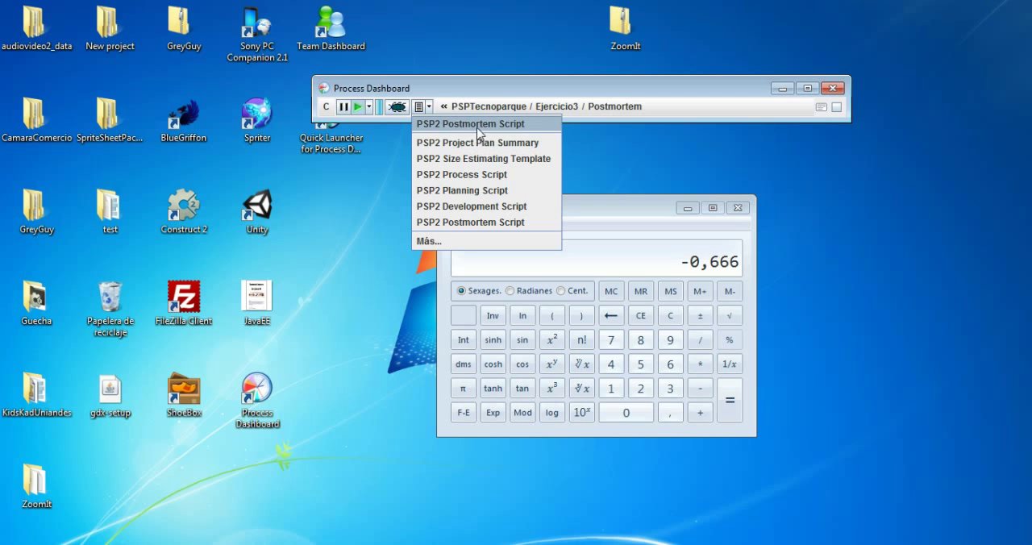
pyautogui.click(516, 123)
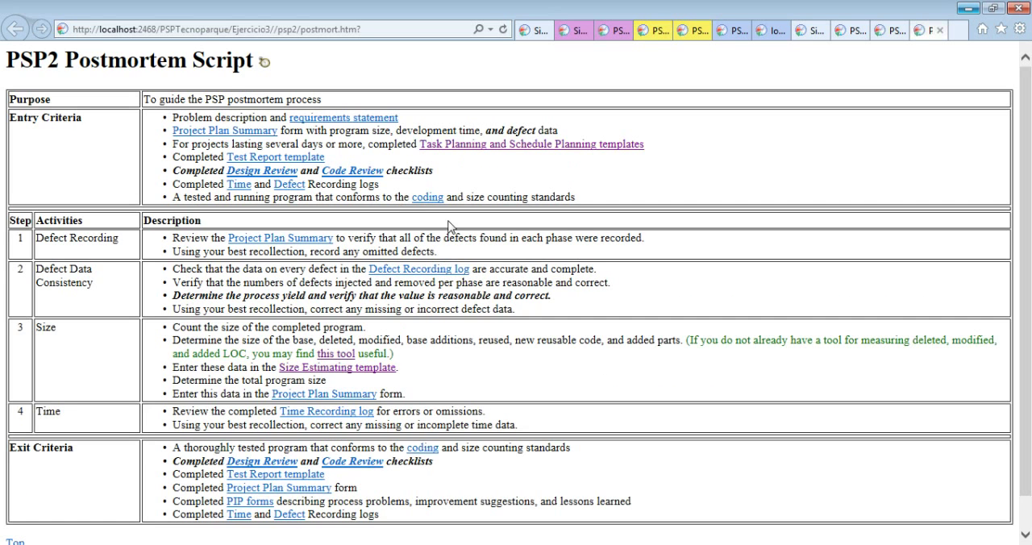
# Review the entry criteria of the PSP2 Postmortem Script and its activities from Defect Recording to Size
pyautogui.scroll(-1, 546, 362)
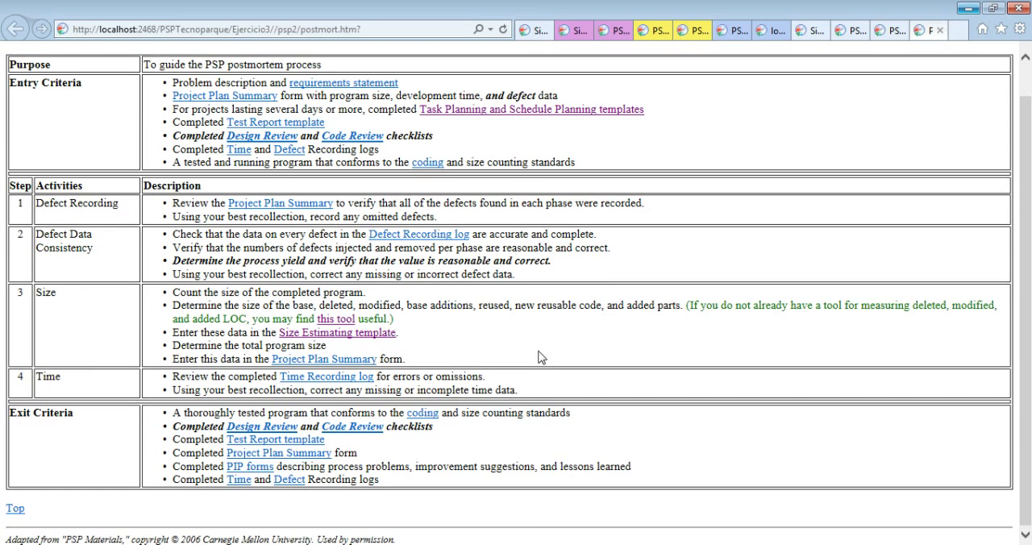
pyautogui.scroll(1, 493, 341)
pyautogui.moveTo(430, 118); pyautogui.dragTo(416, 183)
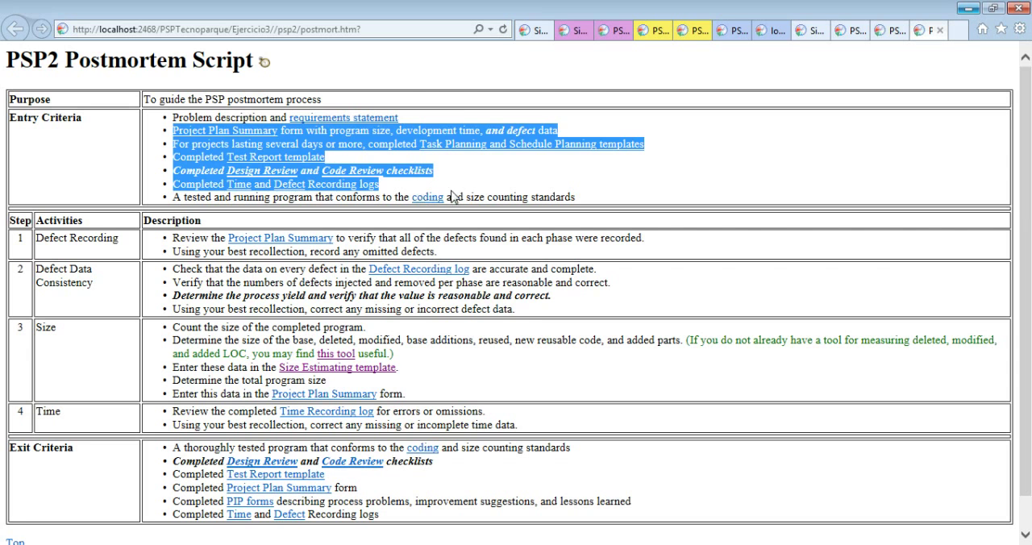
pyautogui.click(454, 197)
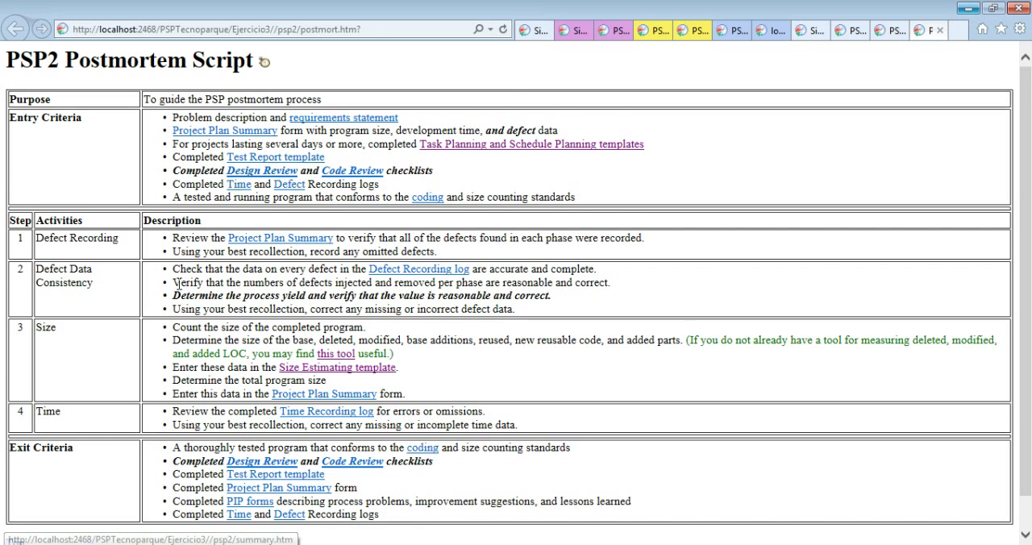
pyautogui.scroll(-2, 193, 332)
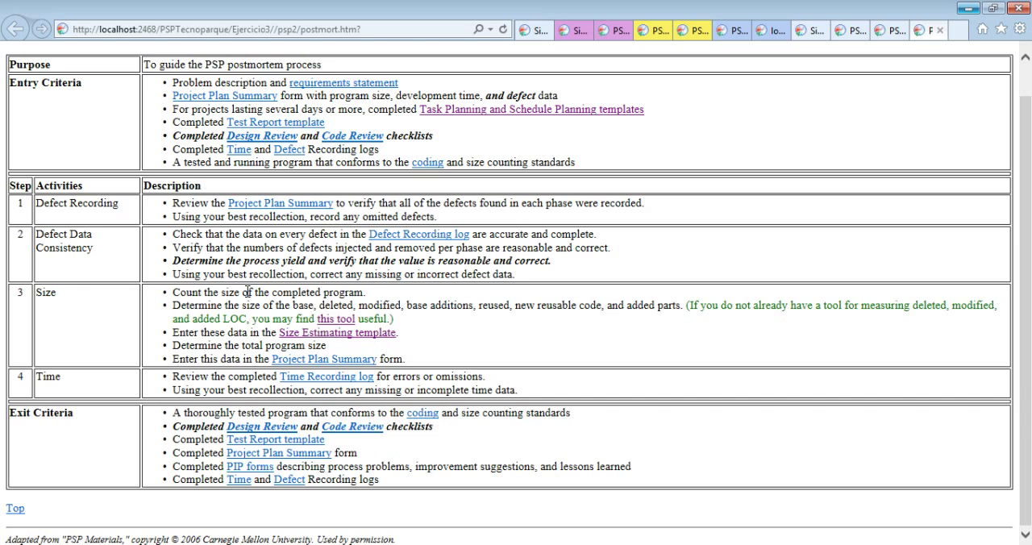
pyautogui.moveTo(247, 292); pyautogui.dragTo(358, 306)
pyautogui.click(376, 296)
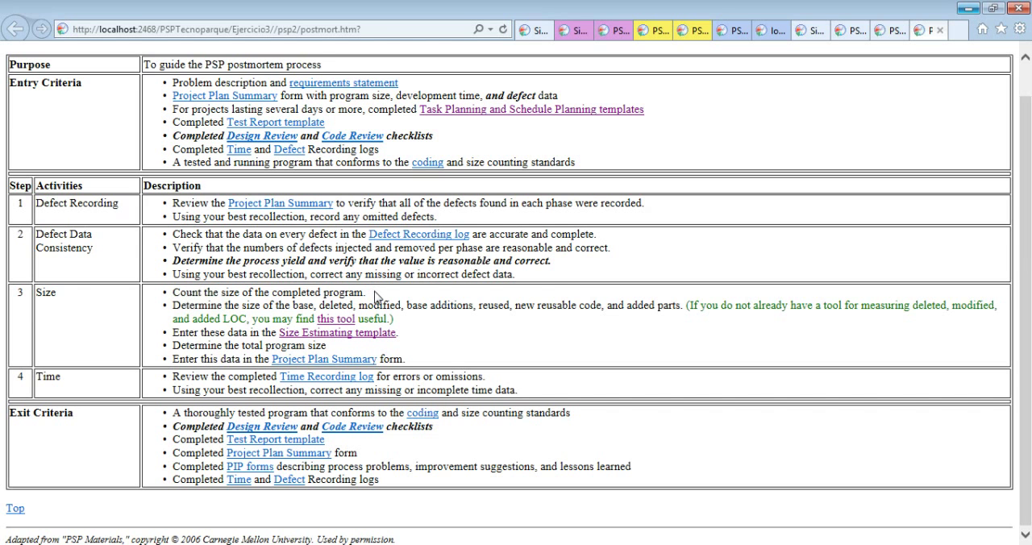